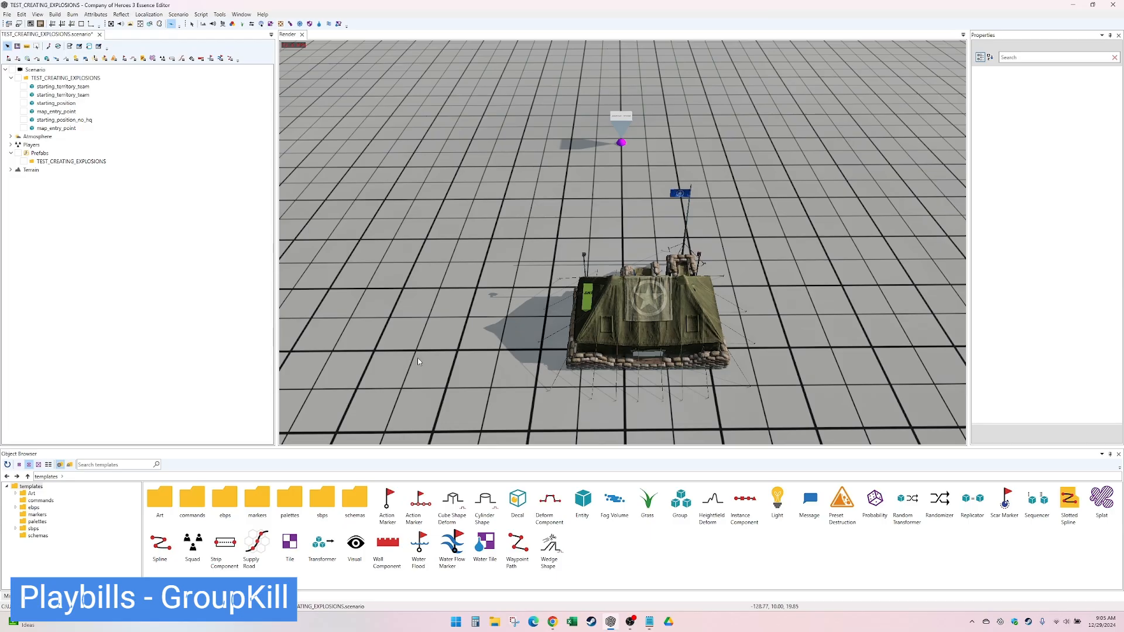
# - Add a playbill prefab to the TEST_CREATING_EXPLOSIONS layer under Prefabs
pyautogui.scroll(-1, 417, 357)
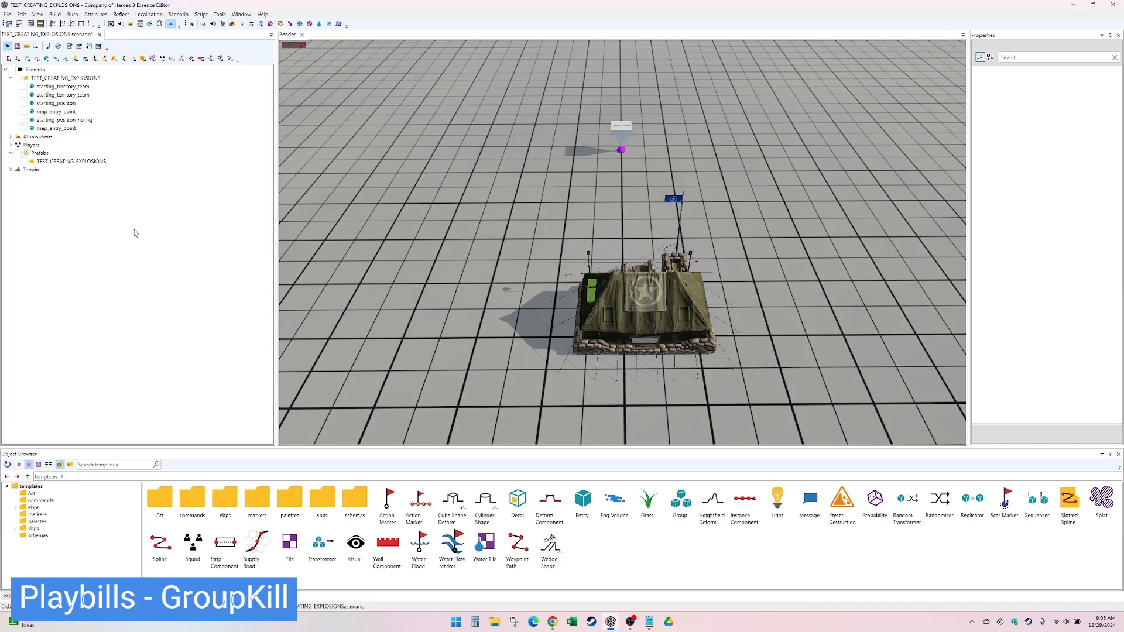
pyautogui.rightClick(84, 163)
pyautogui.click(124, 175)
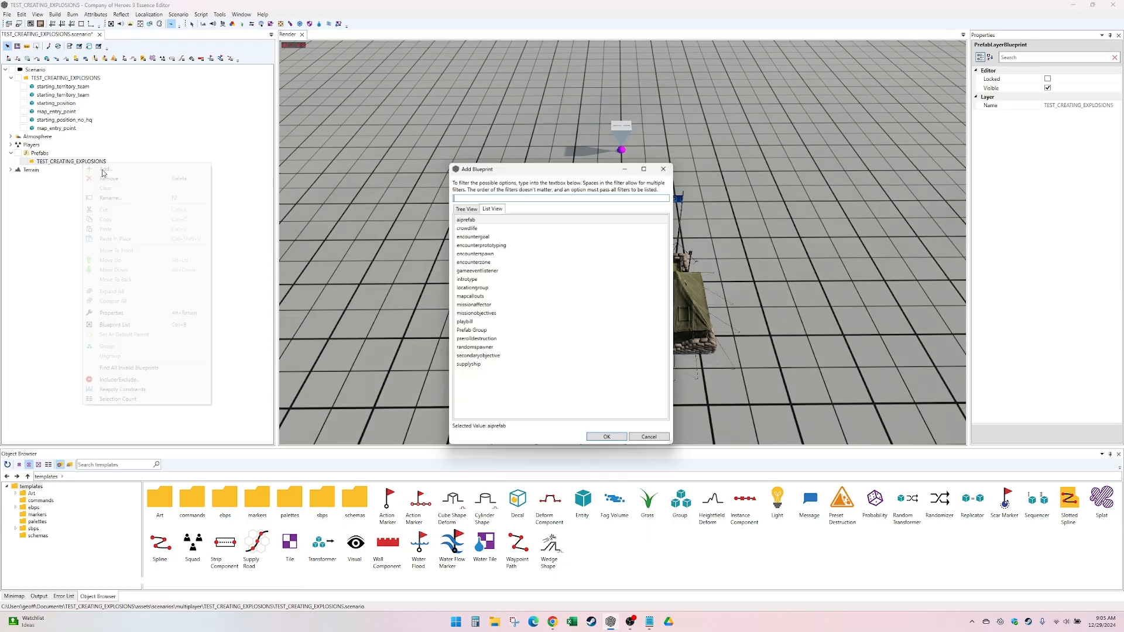
pyautogui.doubleClick(478, 324)
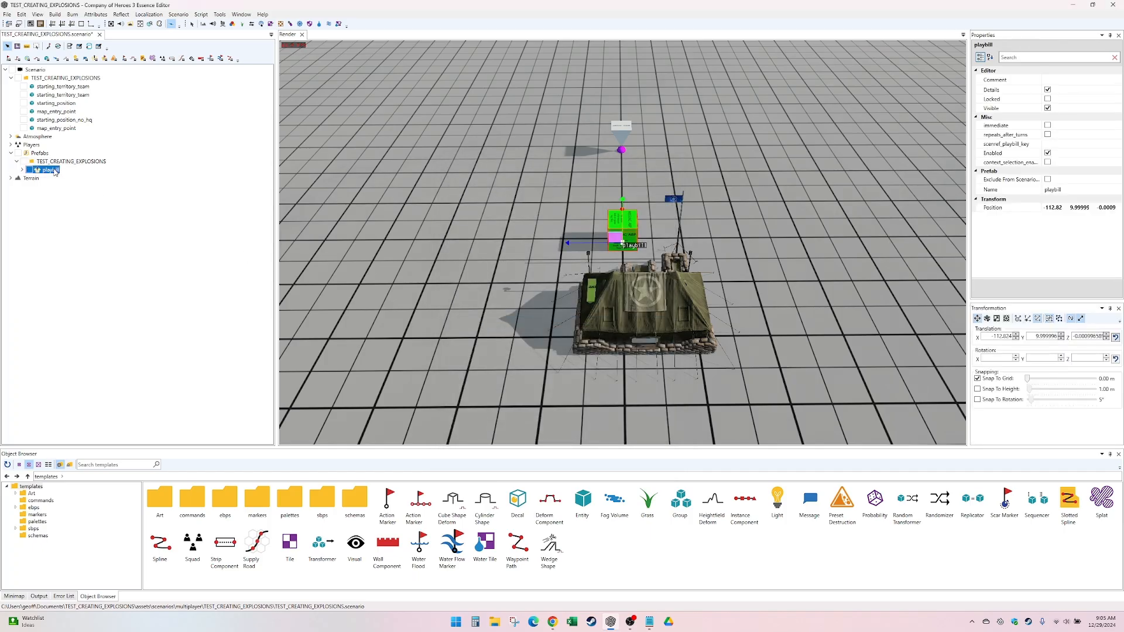
# - Expand the new playbill prefab and add an entry to its playbills array
pyautogui.doubleClick(55, 169)
pyautogui.click(60, 179)
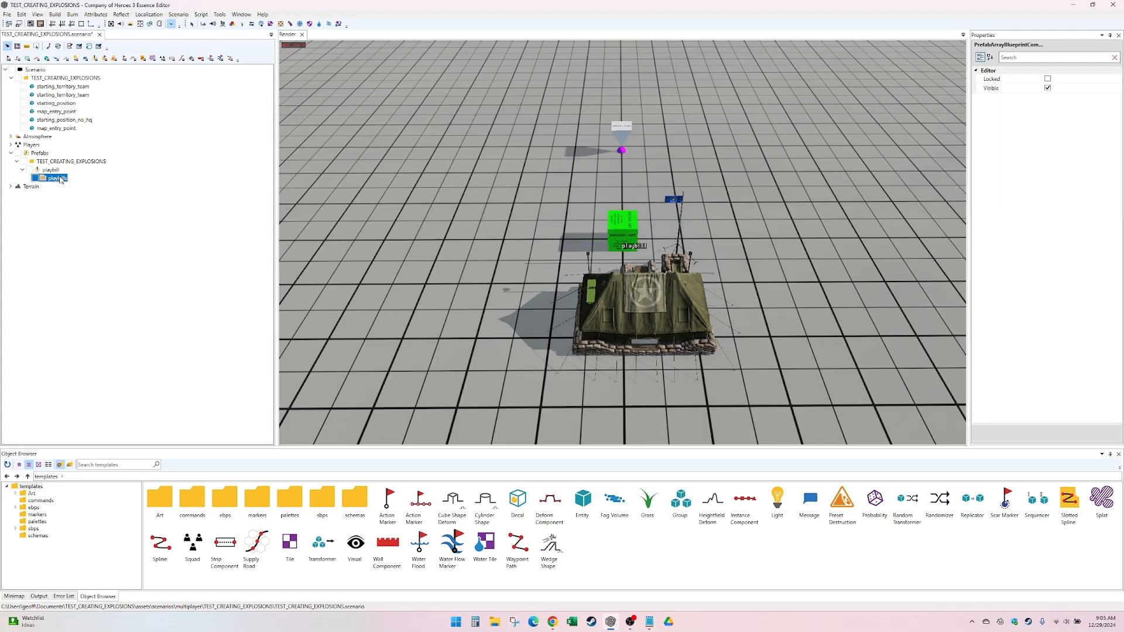
pyautogui.rightClick(51, 179)
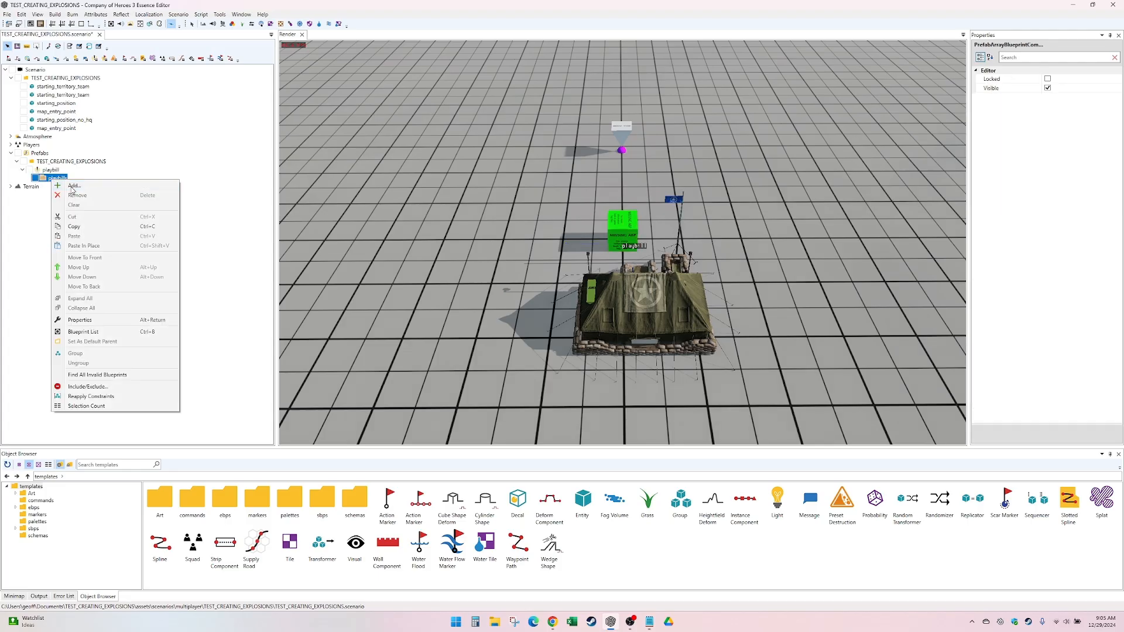
pyautogui.click(89, 192)
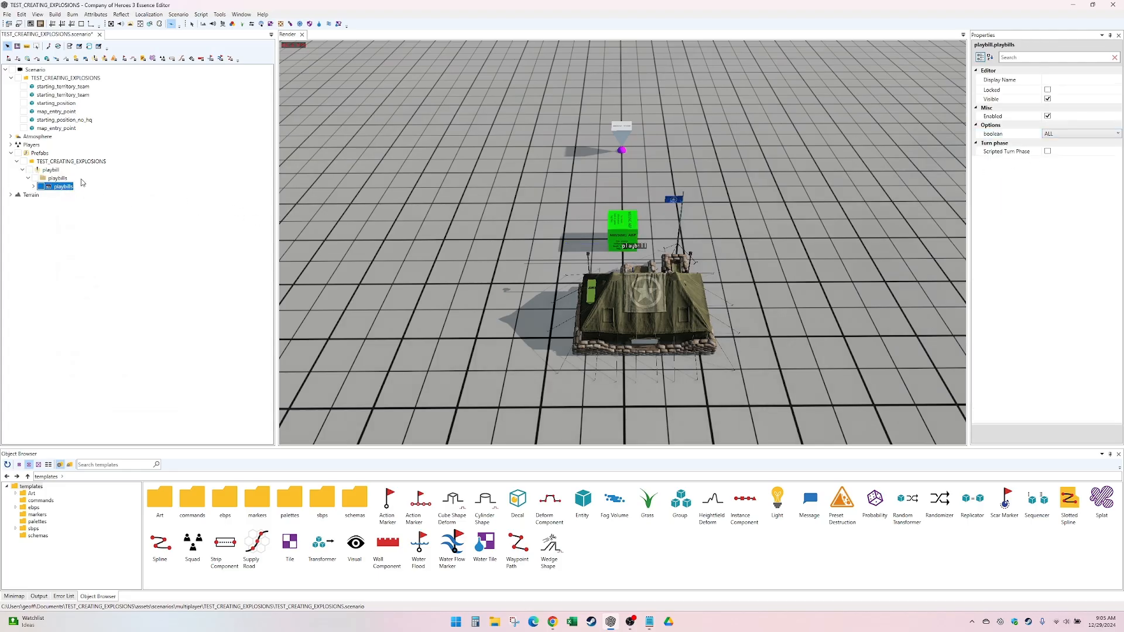
# - Add an entry to the playbill's actions array and set its action to SpawnSquads
pyautogui.doubleClick(65, 189)
pyautogui.click(71, 203)
pyautogui.rightClick(71, 204)
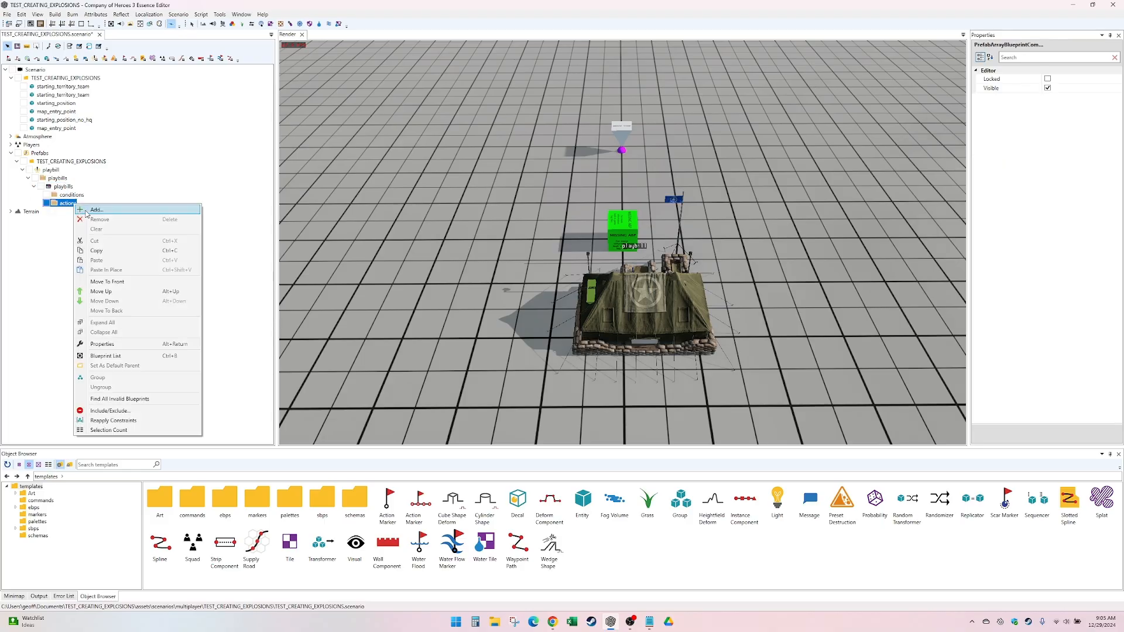
pyautogui.click(91, 211)
pyautogui.click(1079, 117)
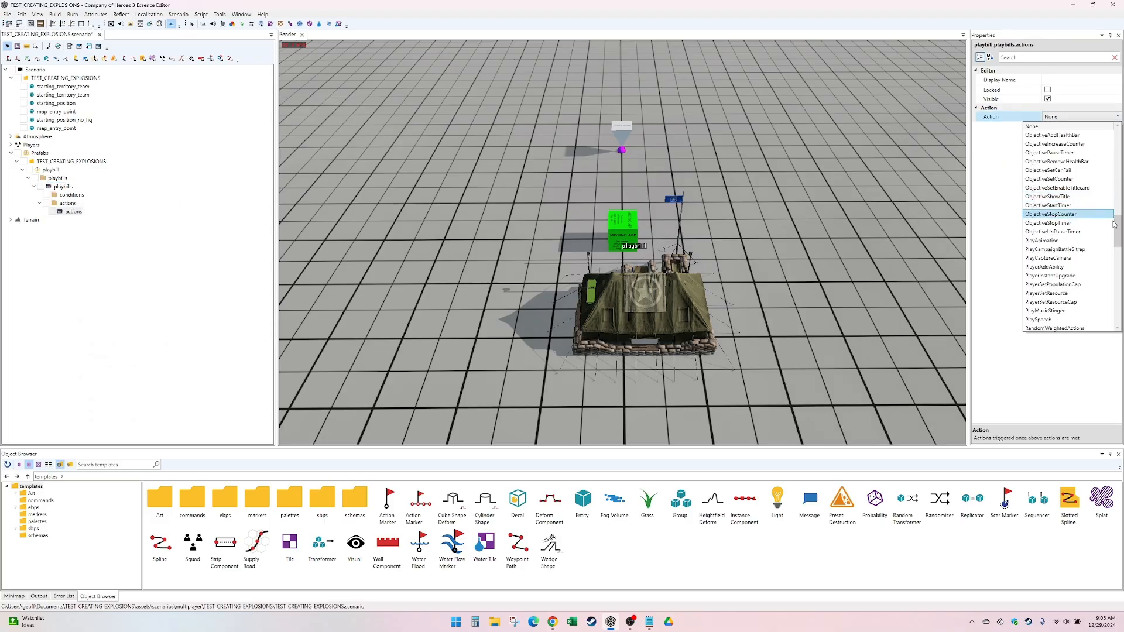
pyautogui.moveTo(1116, 232); pyautogui.dragTo(1112, 277)
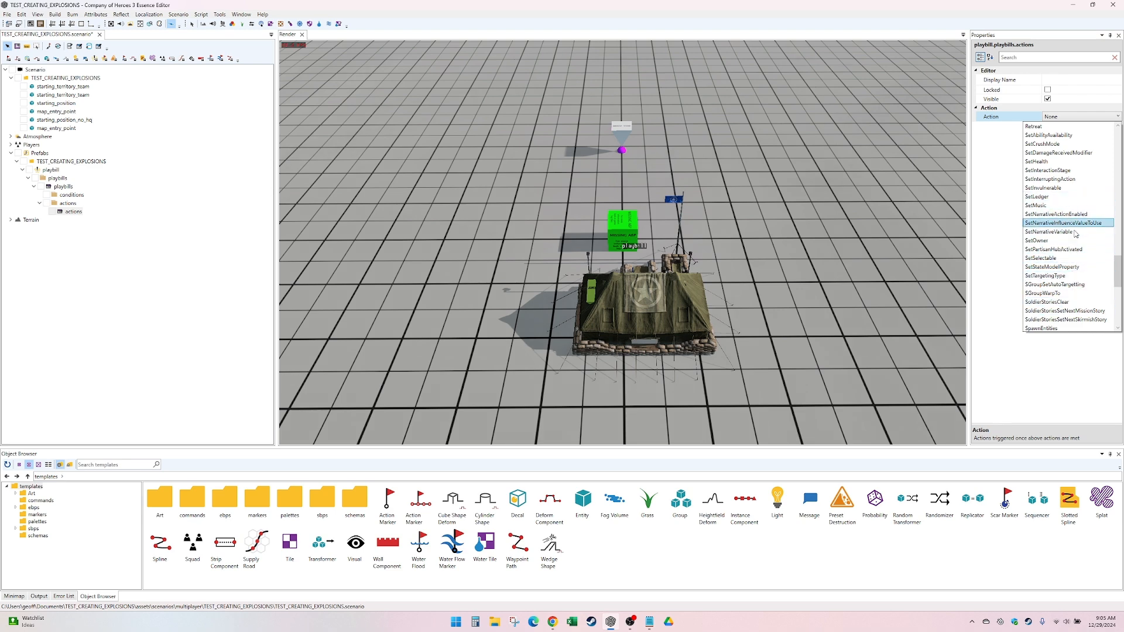
pyautogui.scroll(-2, 1068, 304)
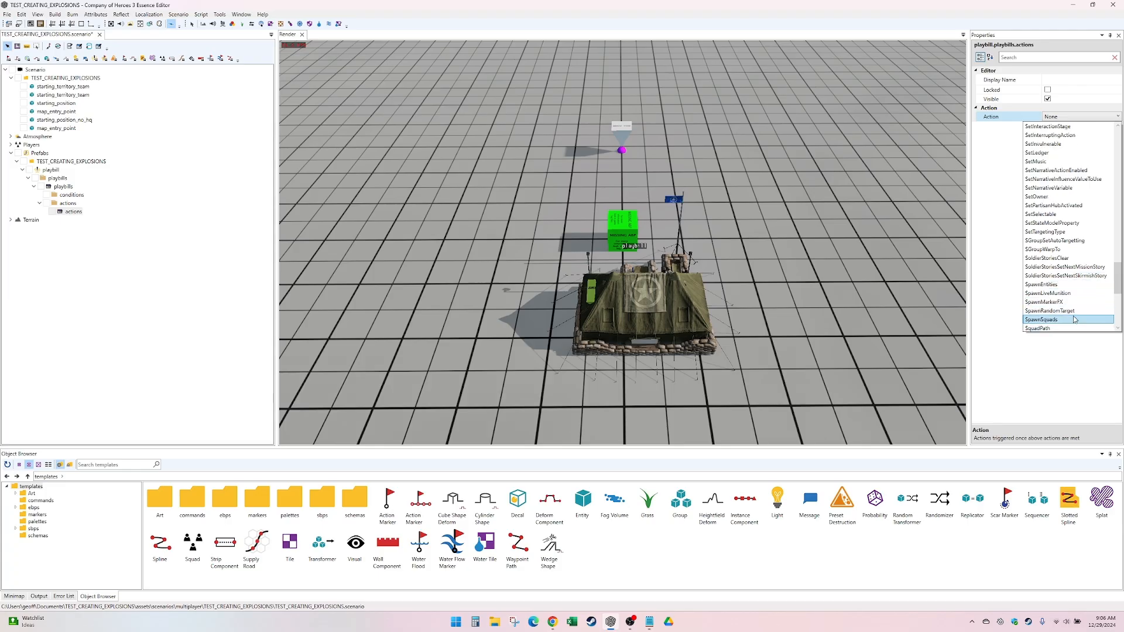
pyautogui.click(1074, 319)
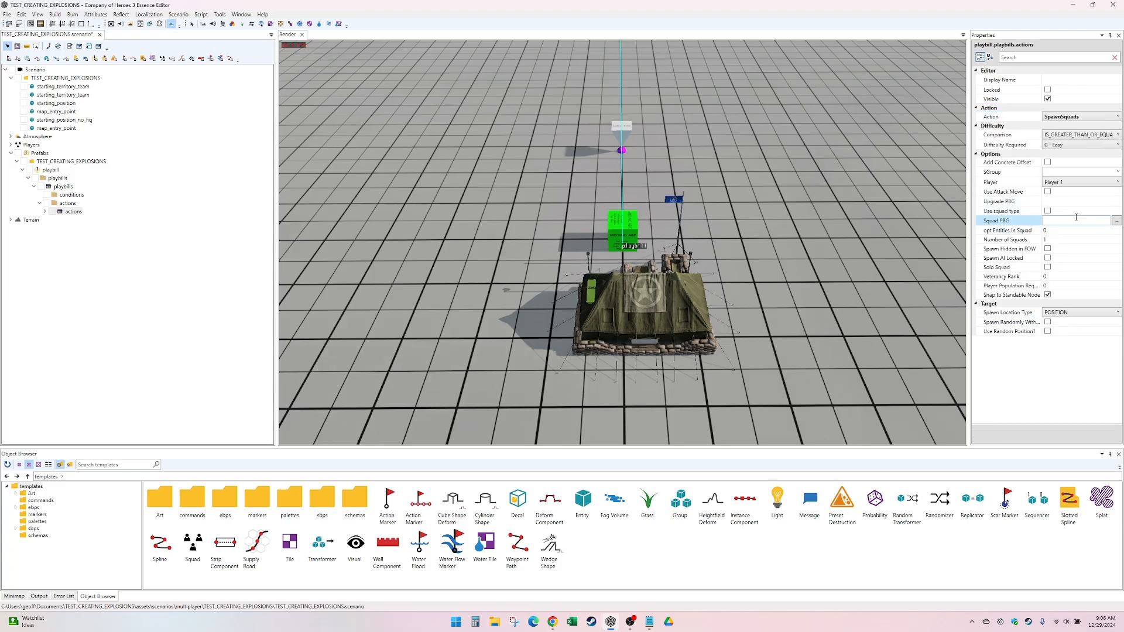
# - Set the spawn action's player to Player 2 and enable Spawn AI Locked
pyautogui.click(1082, 183)
pyautogui.click(1065, 209)
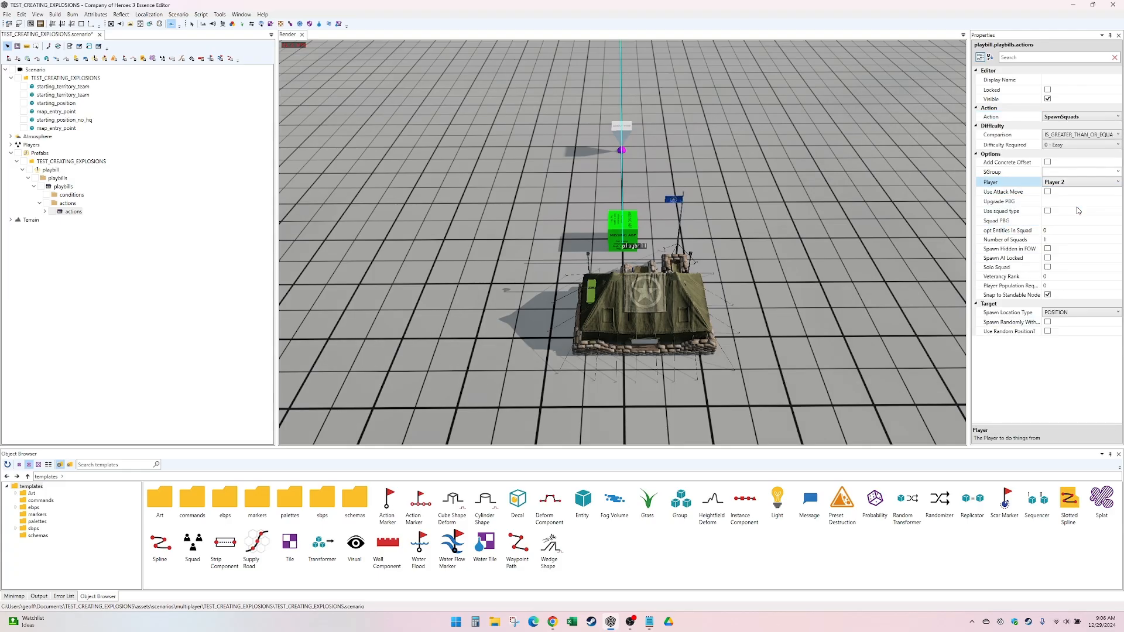
pyautogui.click(1047, 258)
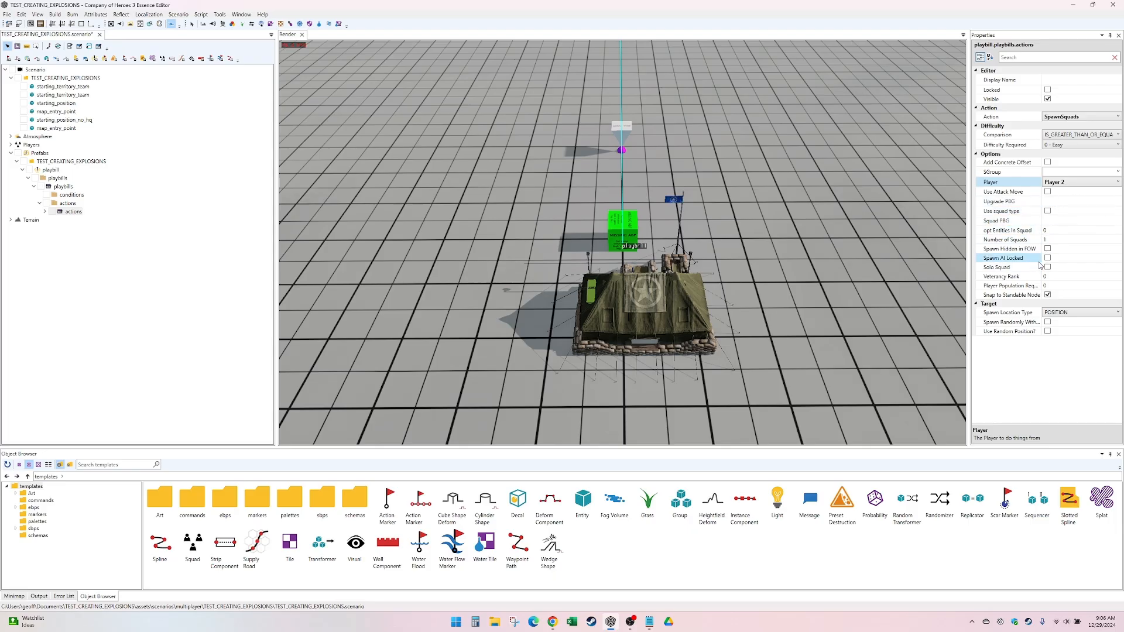
# - Set the spawn action's Squad PBG to ranger_us from the American infantry blueprints under races
pyautogui.click(1066, 223)
pyautogui.click(1117, 221)
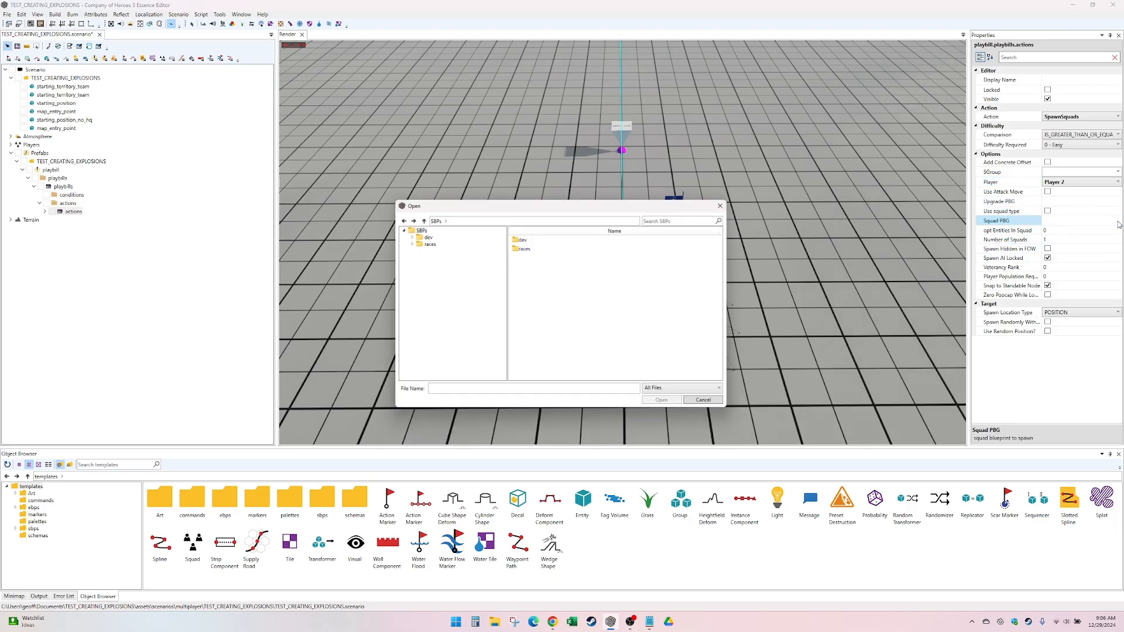
pyautogui.doubleClick(565, 247)
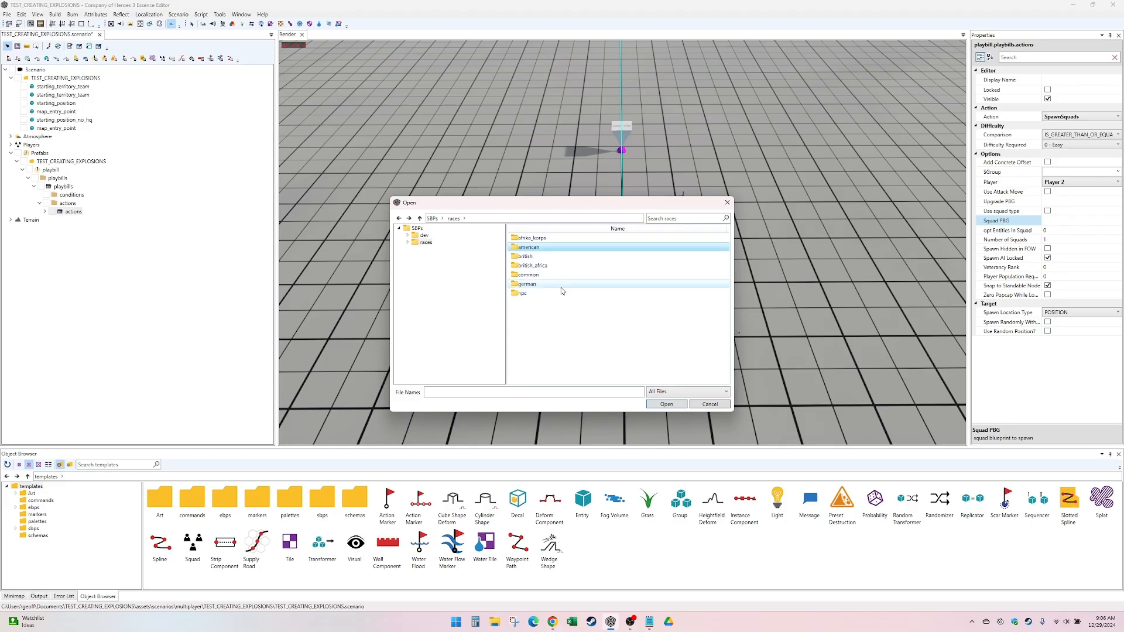
pyautogui.click(561, 287)
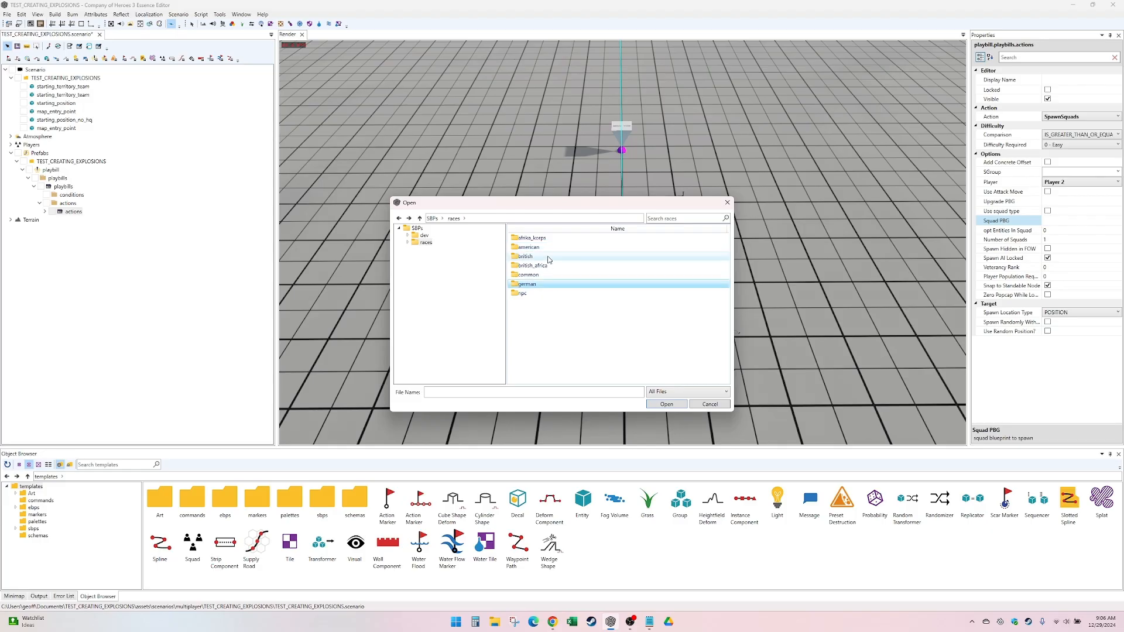
pyautogui.doubleClick(546, 248)
pyautogui.doubleClick(544, 275)
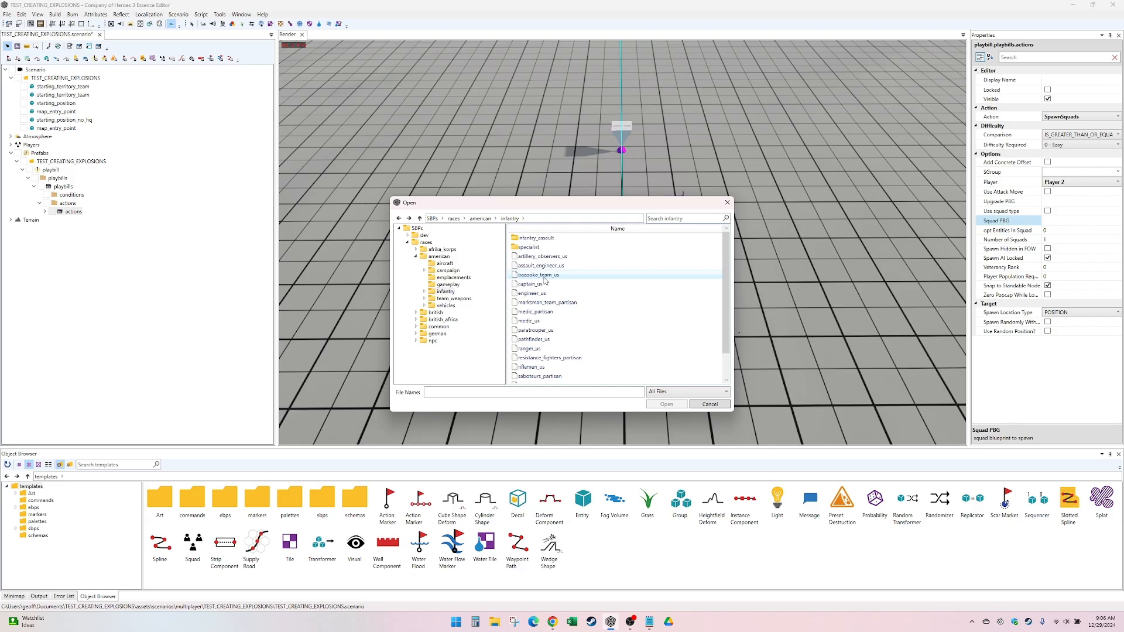
pyautogui.doubleClick(542, 348)
# - Move the spawn action's position marker to open ground beside the headquarters tent, at about X -93, Z 42, with a Y orientation of 99
pyautogui.scroll(-5, 542, 240)
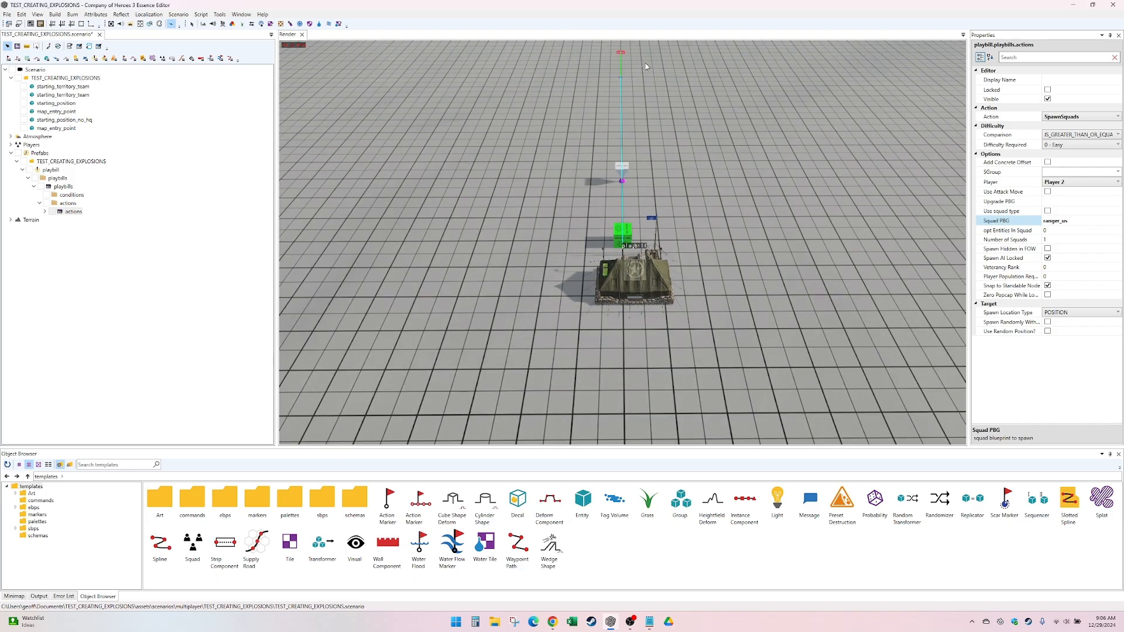
pyautogui.click(624, 90)
pyautogui.moveTo(615, 78)
pyautogui.mouseDown()
pyautogui.moveTo(439, 206)
pyautogui.moveTo(418, 252)
pyautogui.moveTo(354, 286)
pyautogui.moveTo(373, 289)
pyautogui.moveTo(448, 202)
pyautogui.moveTo(458, 223)
pyautogui.moveTo(442, 277)
pyautogui.mouseUp()
pyautogui.press('e')
pyautogui.press('w')
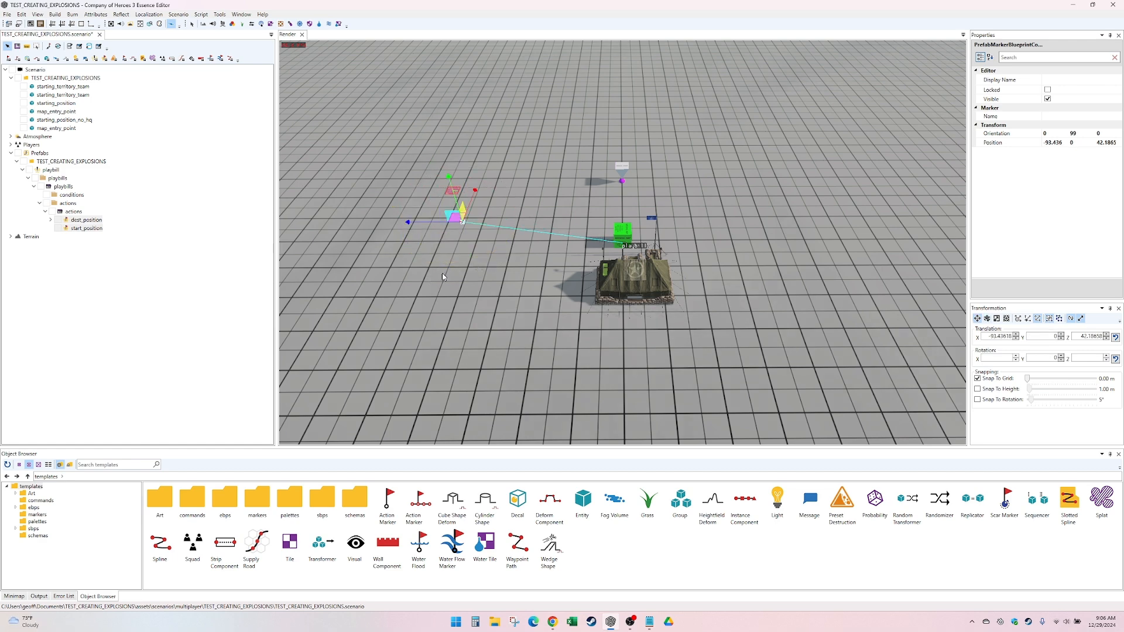
# - Assign the spawned squads to the SGroup RANGERS1
pyautogui.click(74, 211)
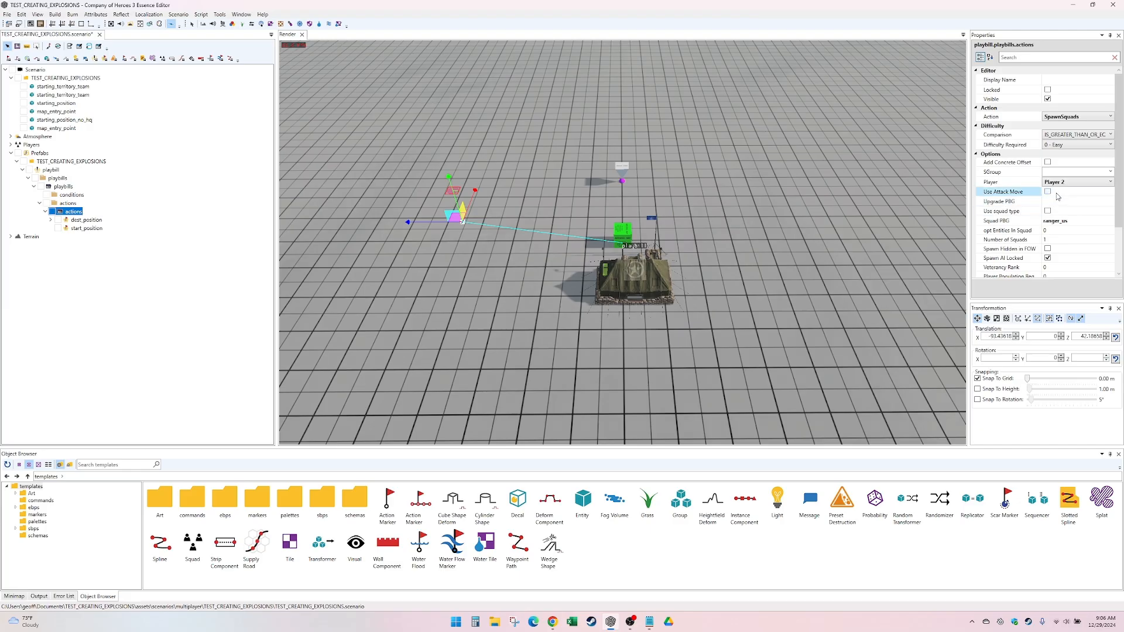
pyautogui.click(1070, 172)
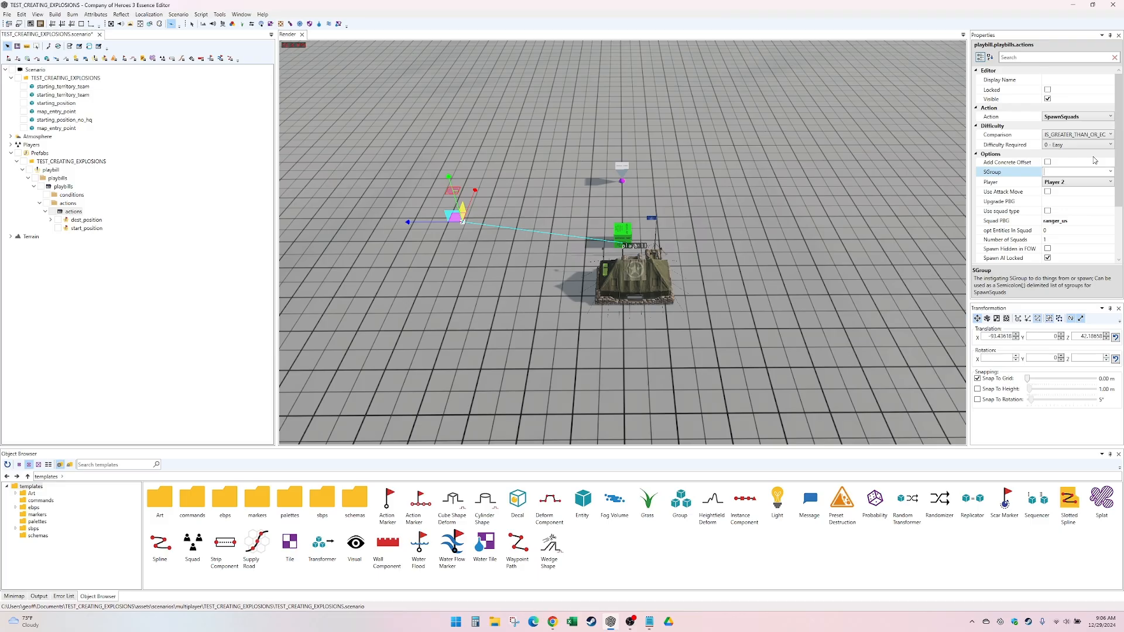
pyautogui.write('RANGERS1')
# - Give the spawn action the display name SPAWN RANGERS1 and set its number of squads to 3
pyautogui.click(1065, 79)
pyautogui.write('S')
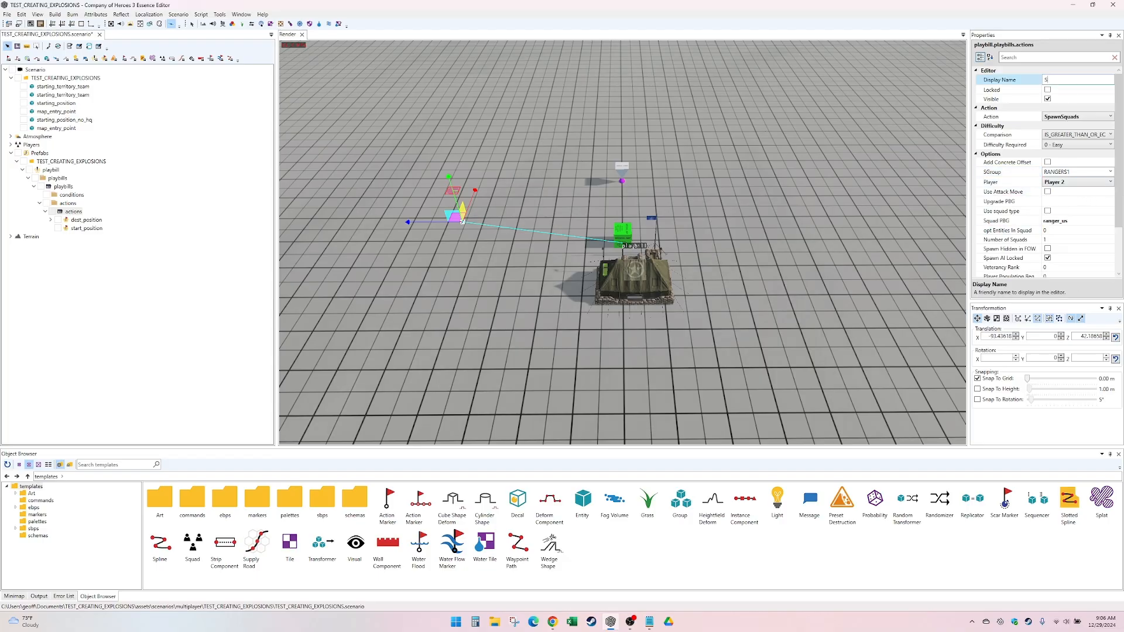
pyautogui.write('PAWN RANGERS1')
pyautogui.press('Return')
pyautogui.click(1048, 240)
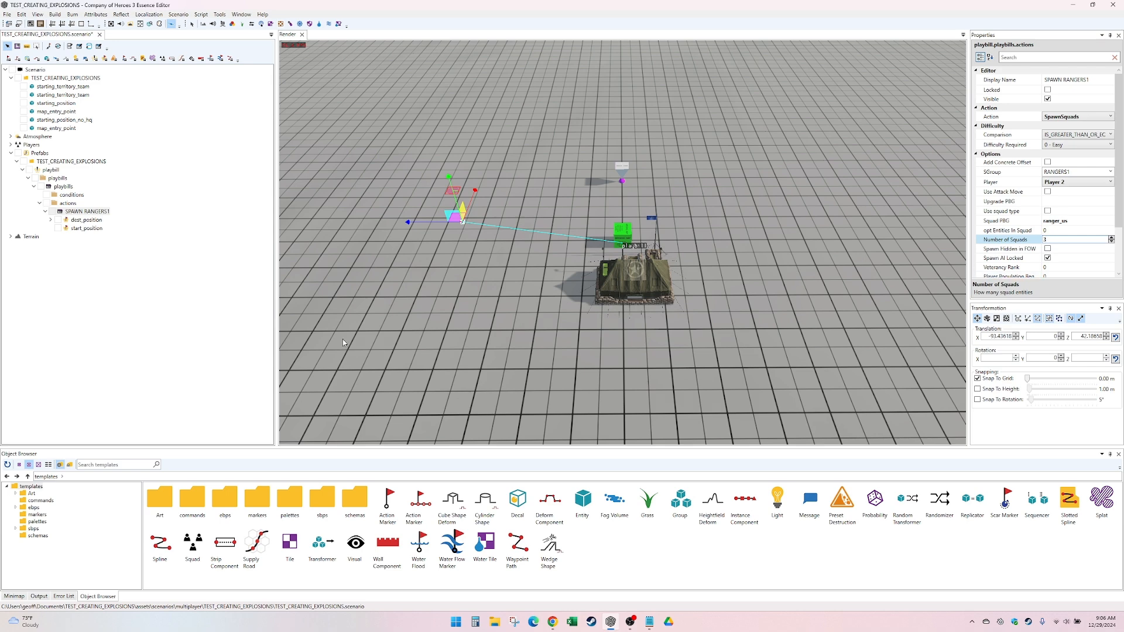
# - Add a second entry to the actions array and set its action to Wait
pyautogui.click(69, 204)
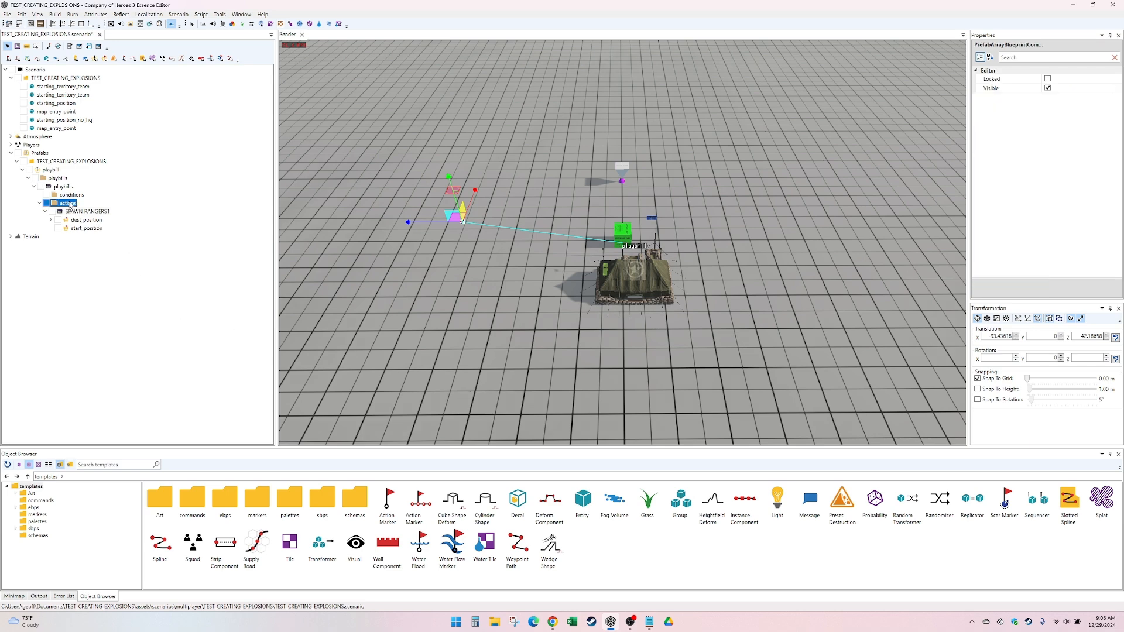
pyautogui.rightClick(74, 203)
pyautogui.click(79, 208)
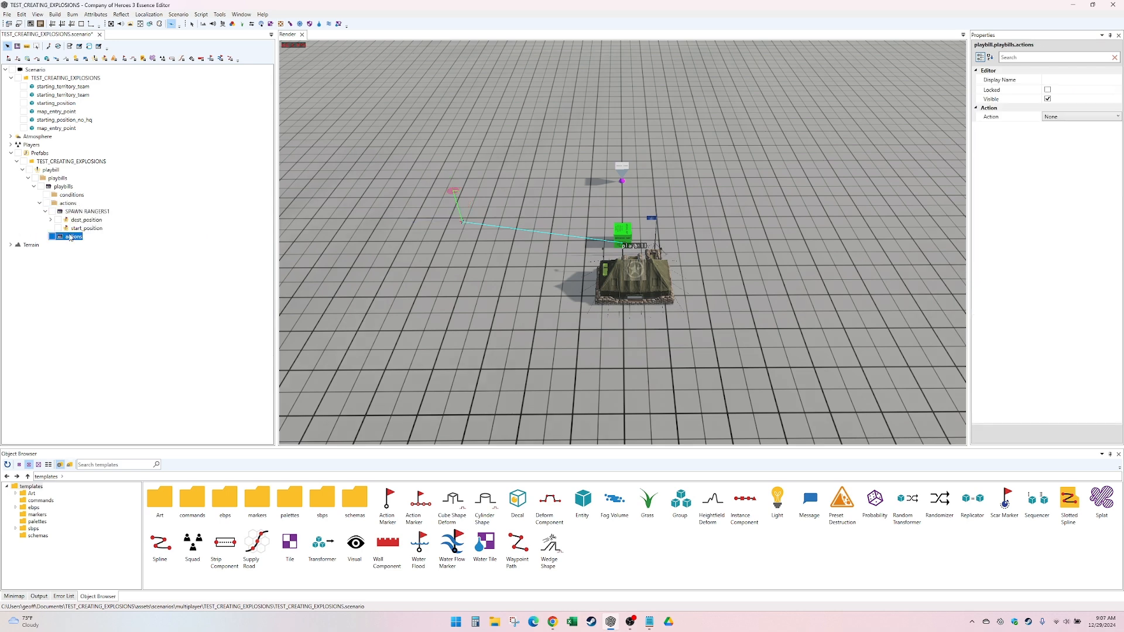
pyautogui.click(1059, 117)
pyautogui.moveTo(1115, 147); pyautogui.dragTo(1113, 321)
pyautogui.click(1051, 314)
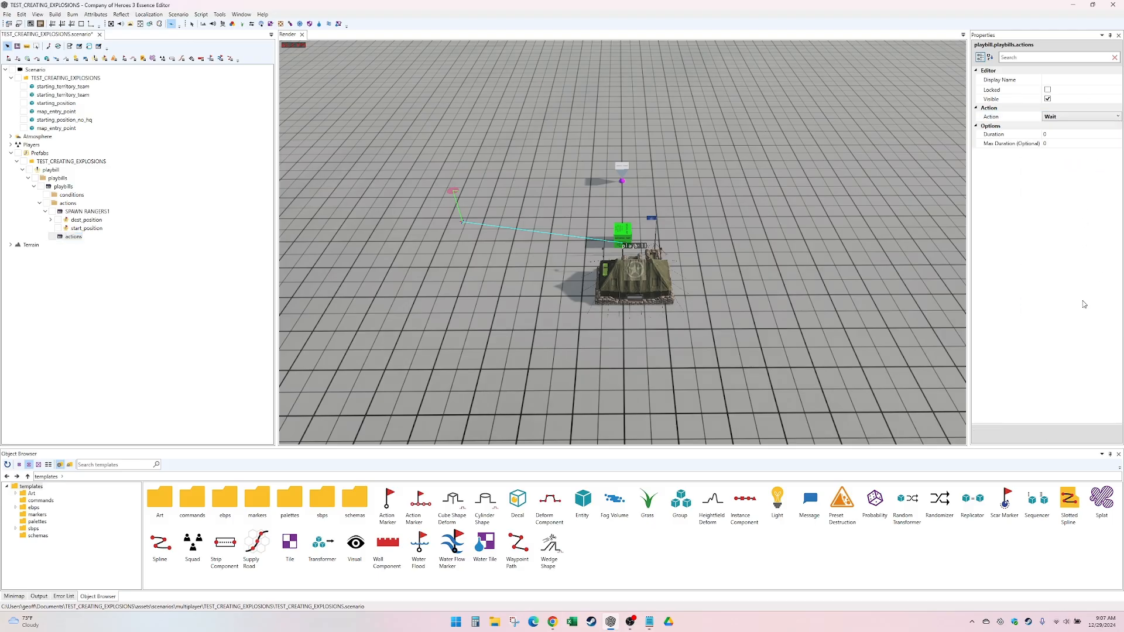
# - Set the Wait action's duration to 10 seconds and its display name to WAIT 10
pyautogui.click(1057, 143)
pyautogui.click(1058, 135)
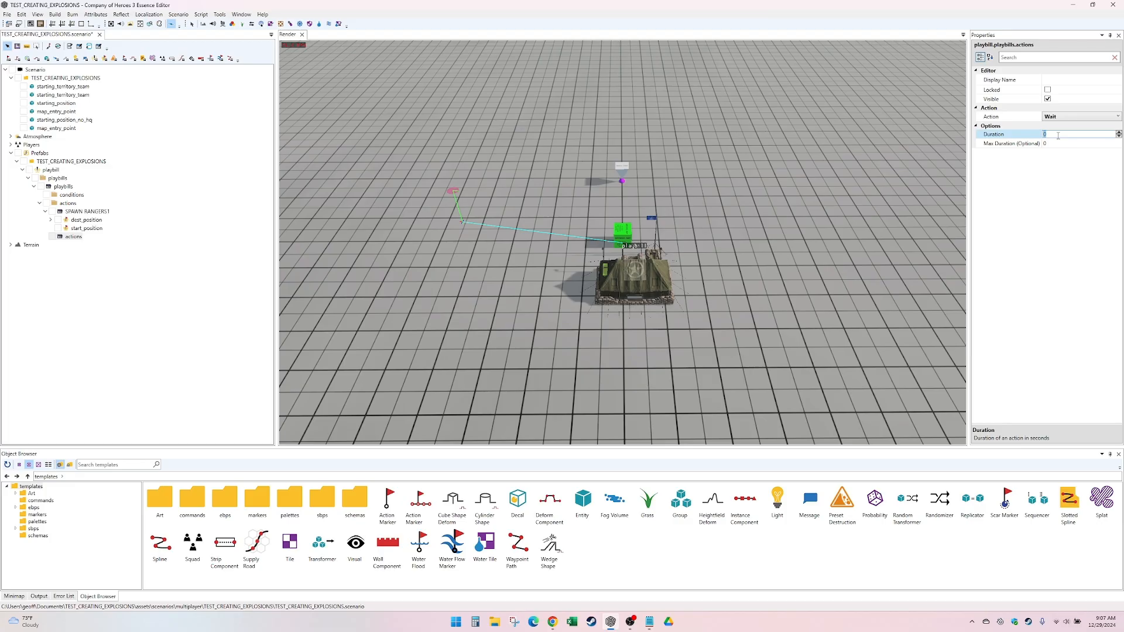
pyautogui.write('10')
pyautogui.click(1071, 77)
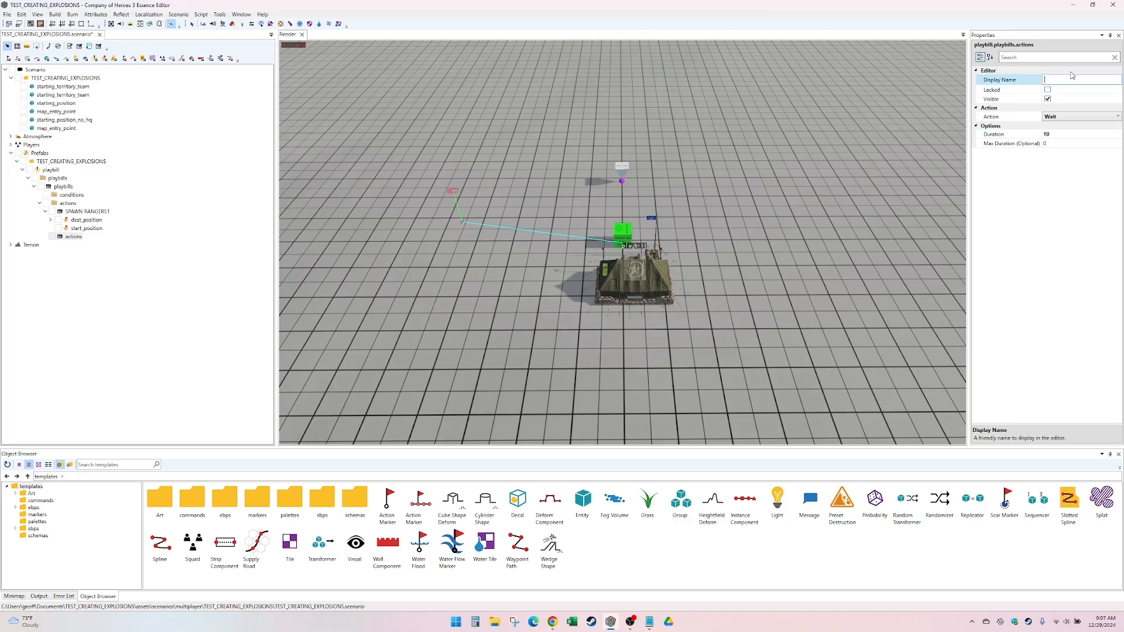
pyautogui.write('WAIT 10')
# - Add a third entry to the actions array and set its action to GroupKill
pyautogui.rightClick(67, 205)
pyautogui.click(82, 210)
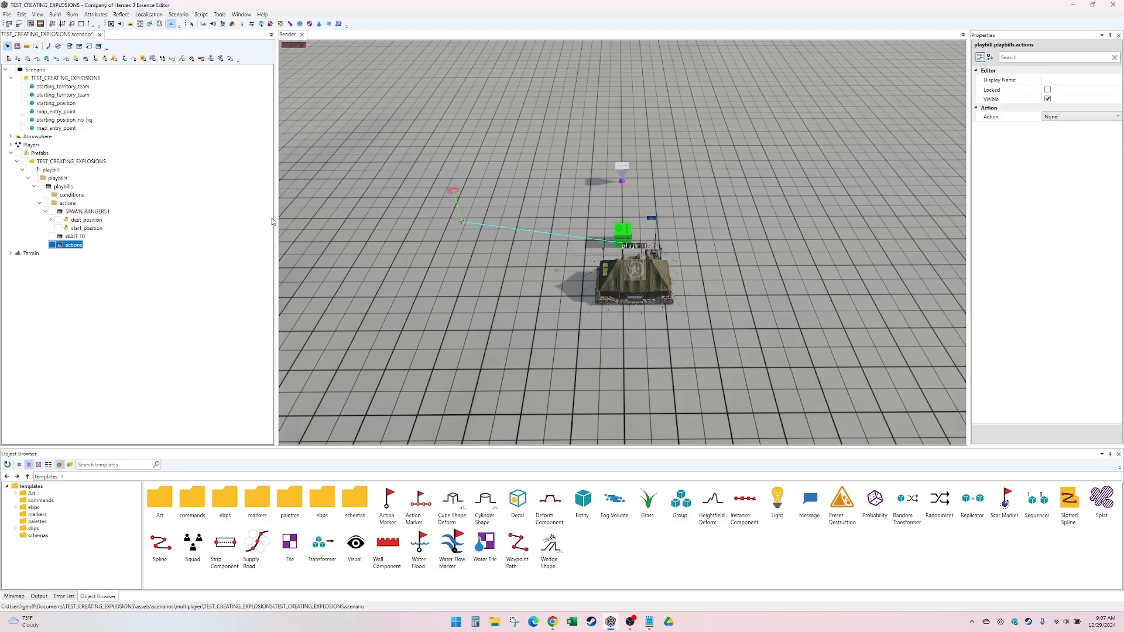
pyautogui.click(1083, 117)
pyautogui.scroll(-5, 1100, 199)
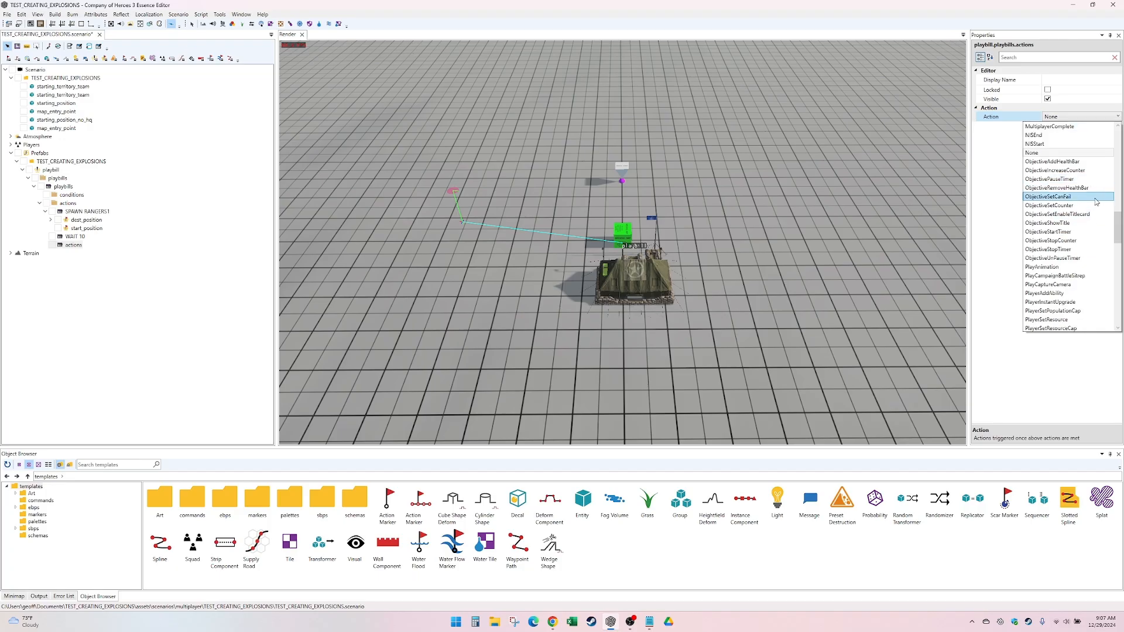
pyautogui.scroll(3, 1100, 199)
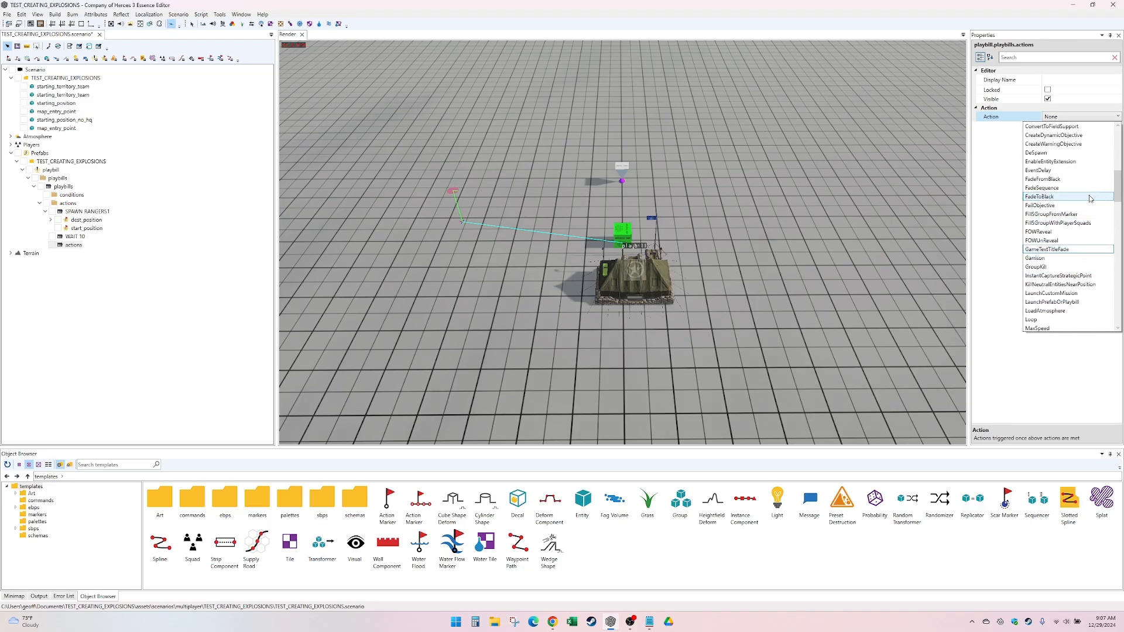
pyautogui.click(1080, 267)
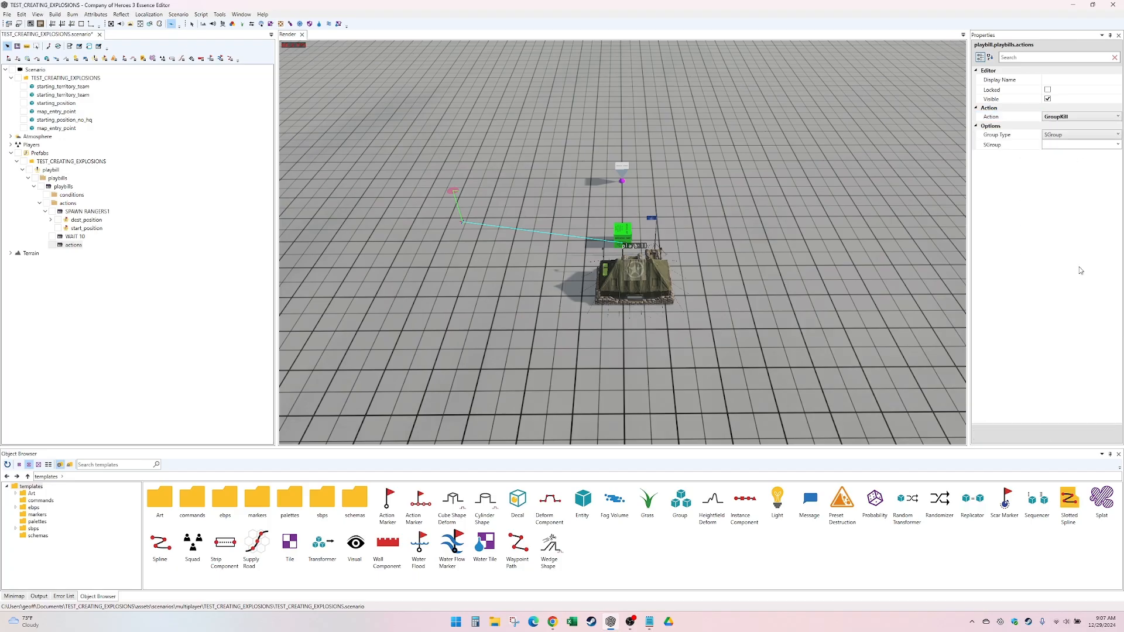
# - Target the GroupKill action at the SGroup RANGERS1, keeping SGroup as the group type
pyautogui.click(1072, 145)
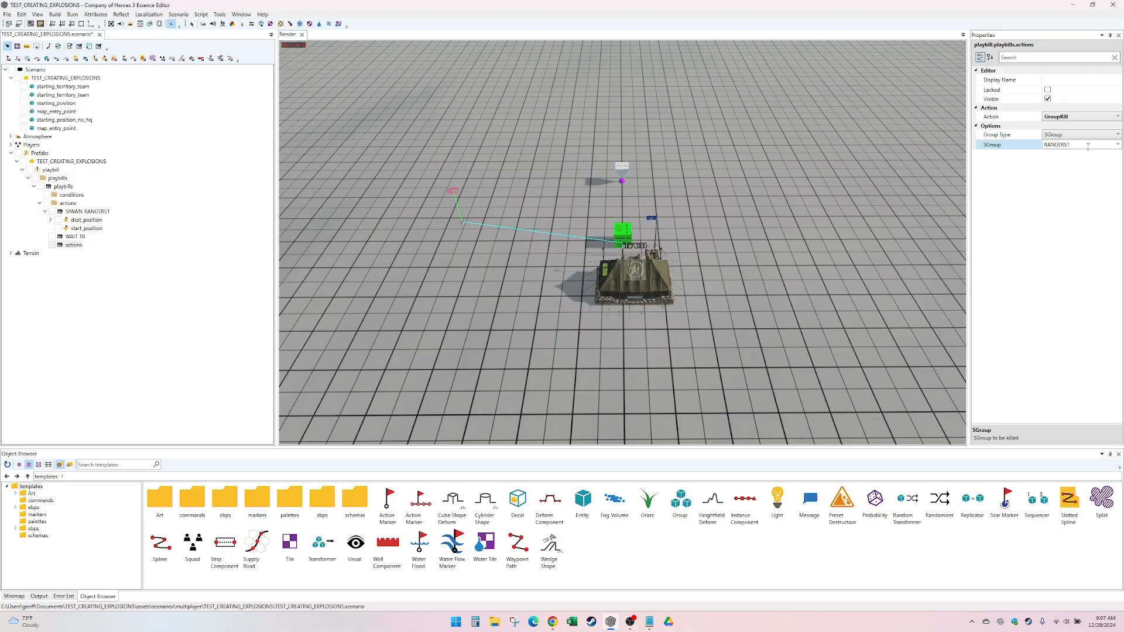
pyautogui.click(1087, 135)
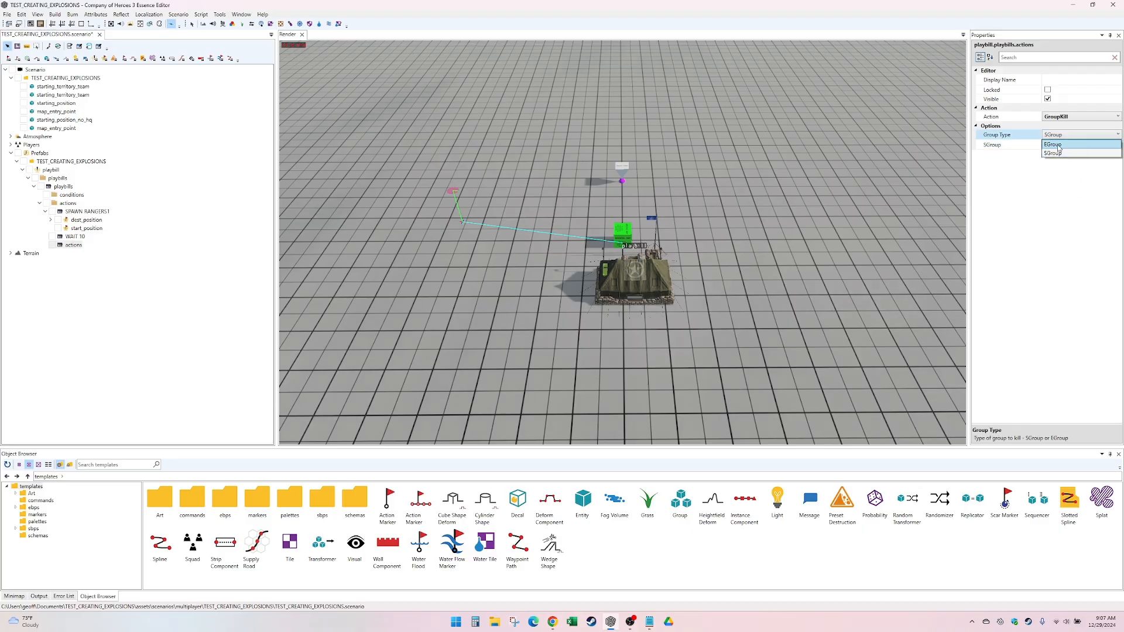
pyautogui.click(1069, 152)
pyautogui.click(1068, 146)
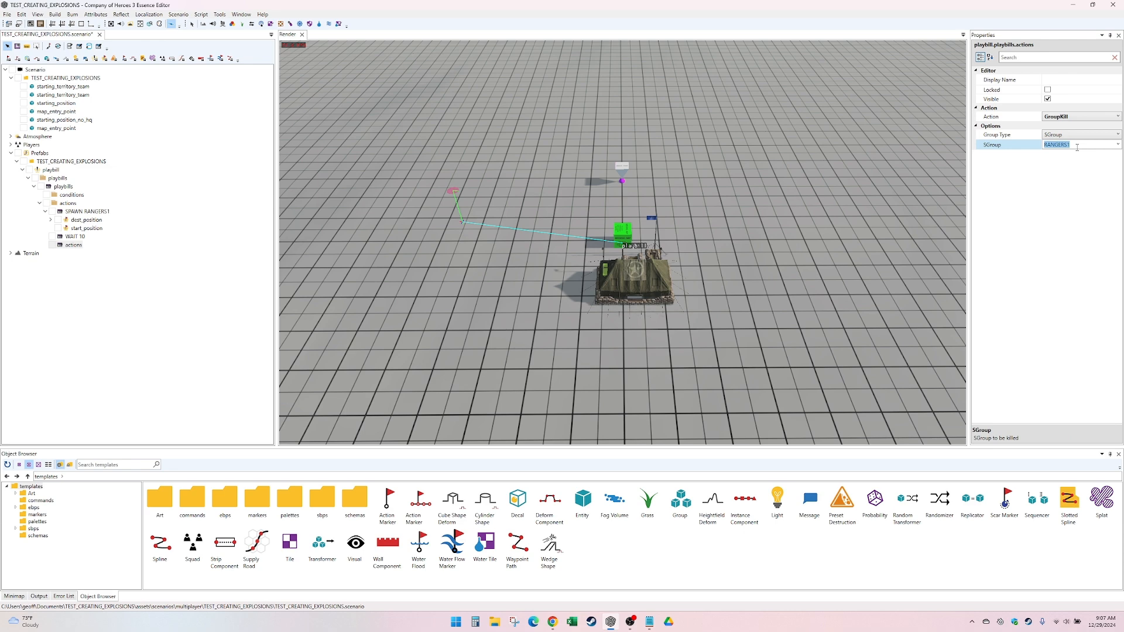
# - Set the GroupKill action's display name to GROUPKILL RANGERS1
pyautogui.click(1061, 78)
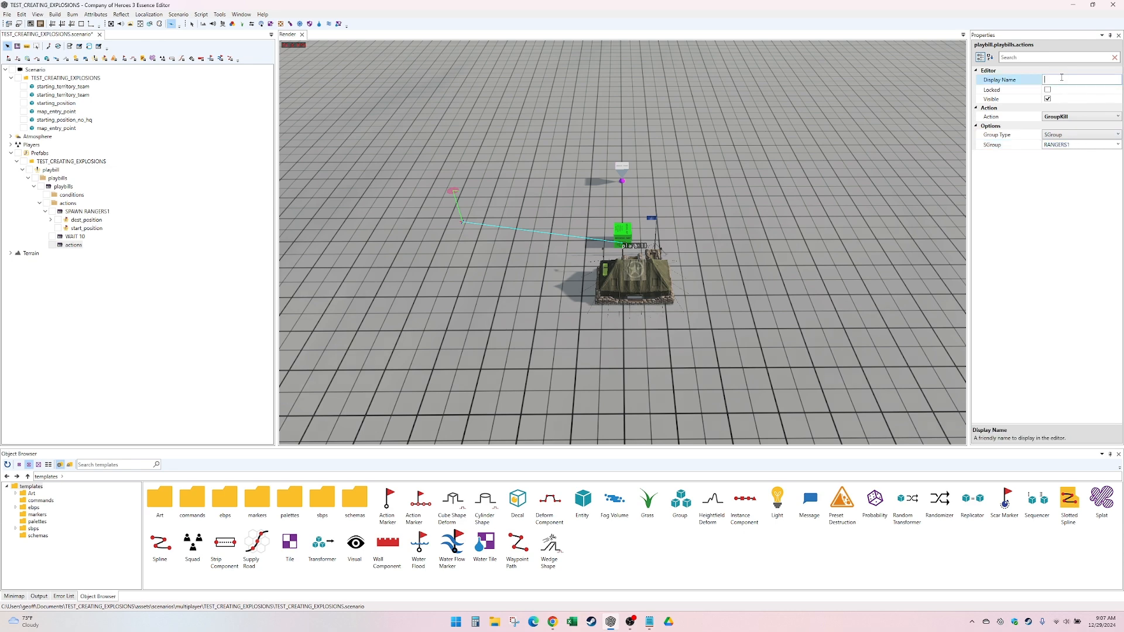
pyautogui.write('GROUPKILL RANGERS1')
pyautogui.press('Return')
pyautogui.click(87, 245)
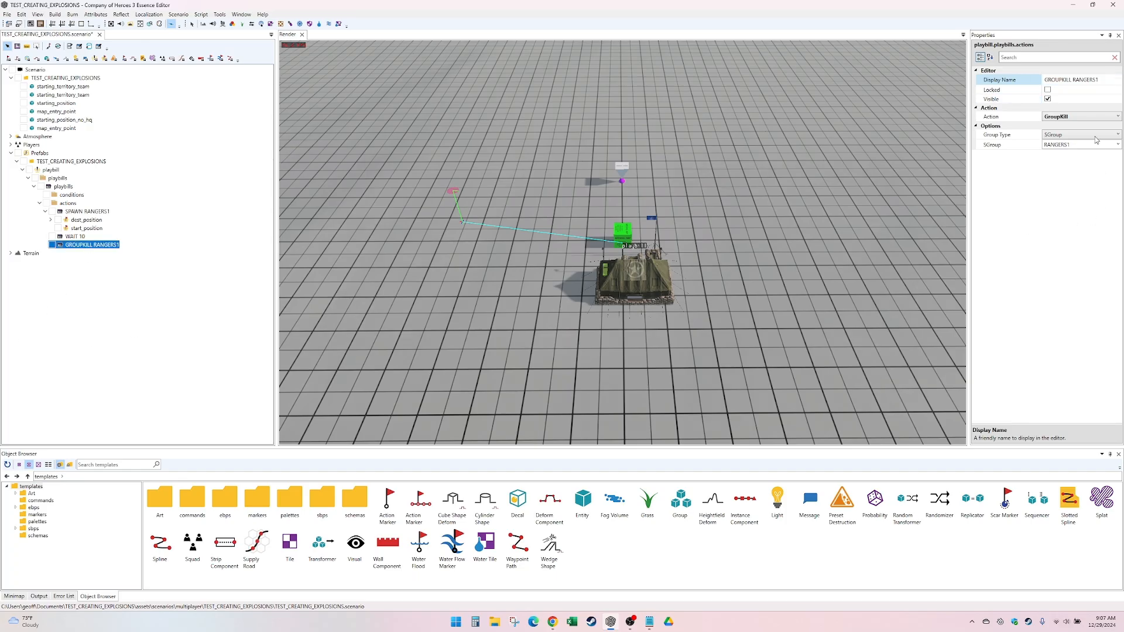
# - Examine the available playbill action types for the kill entry, including DeSpawn and ReSpawn, keeping GroupKill as its action
pyautogui.click(1084, 118)
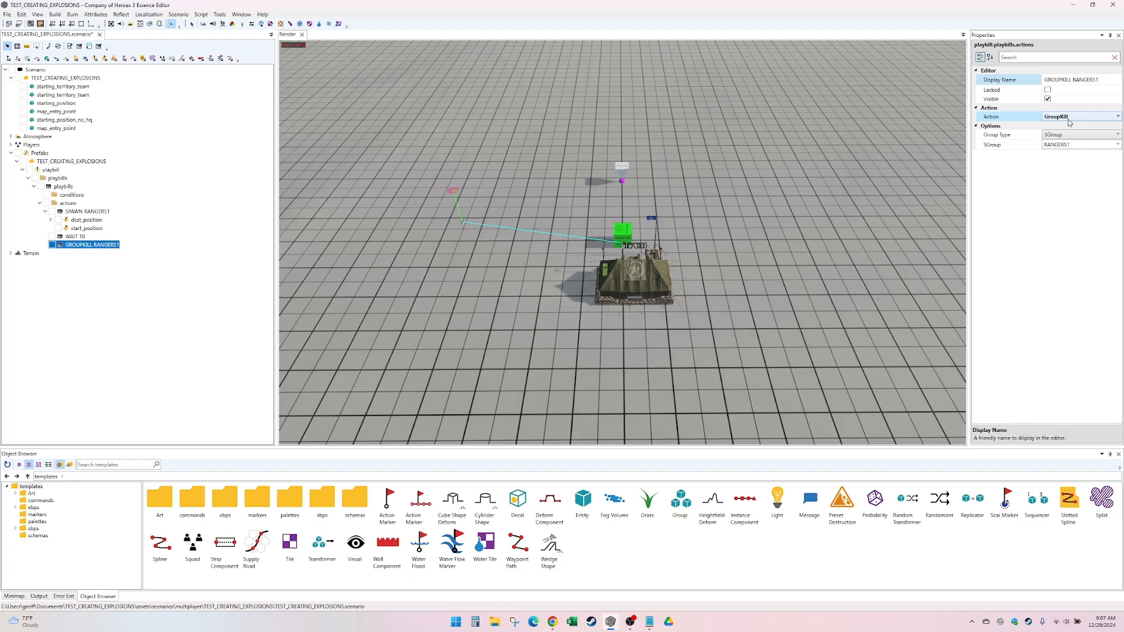
pyautogui.click(1069, 117)
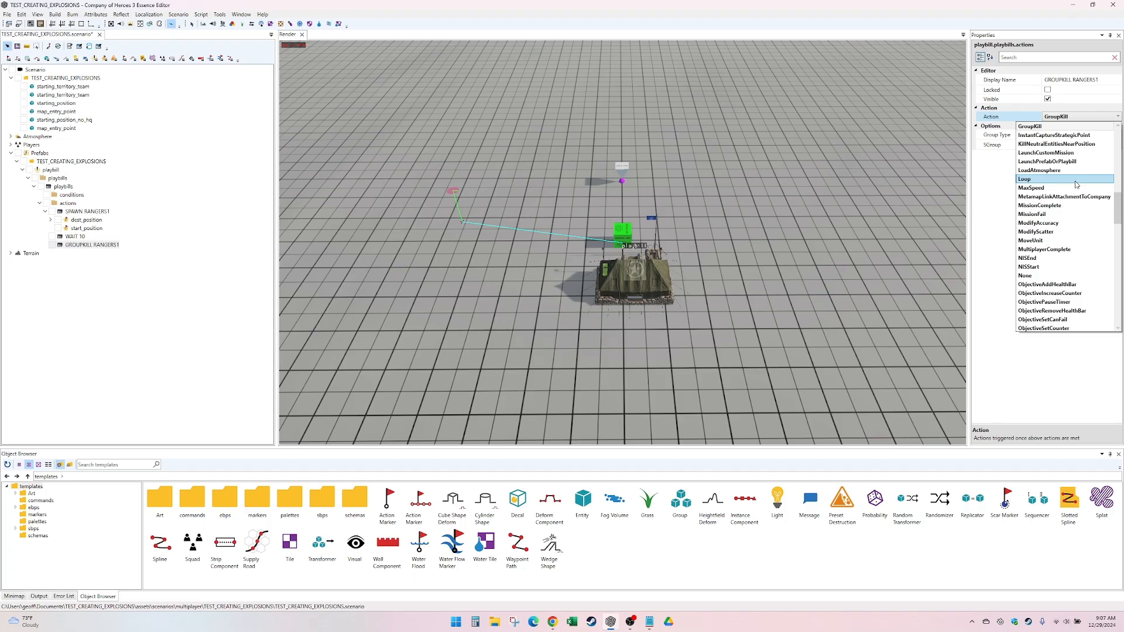
pyautogui.scroll(2, 1084, 232)
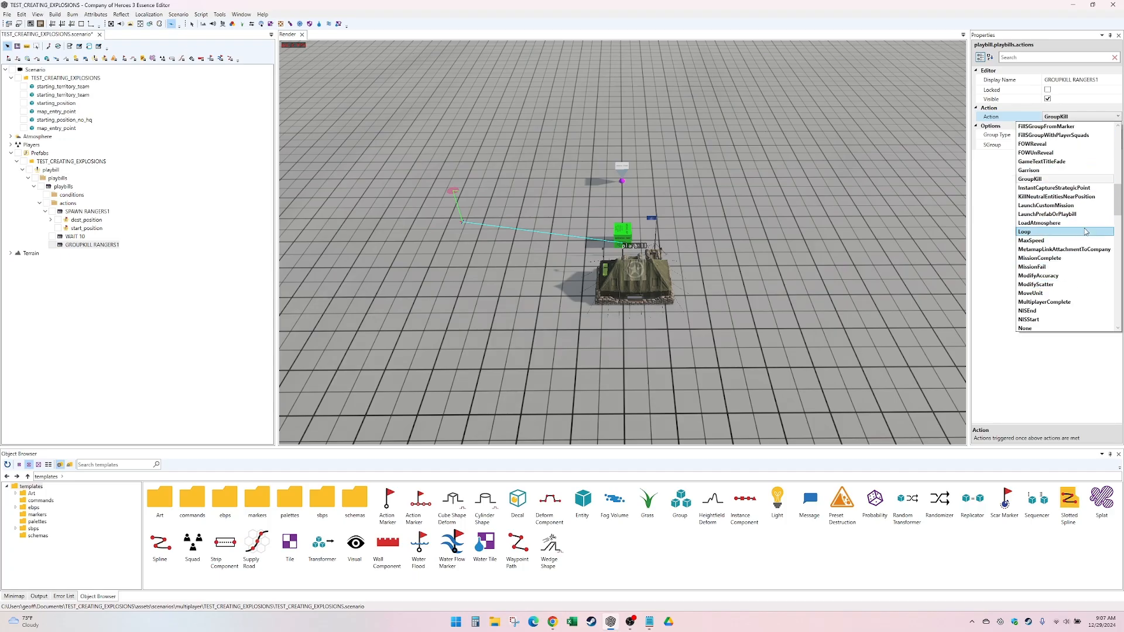
pyautogui.scroll(7, 1084, 232)
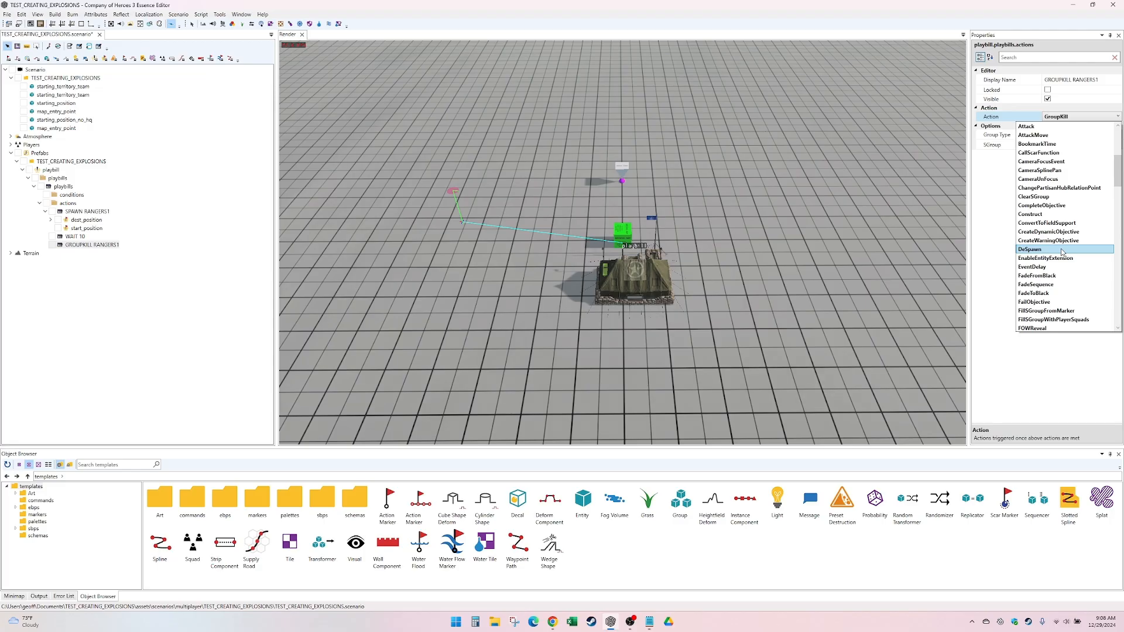
pyautogui.scroll(-4, 1065, 275)
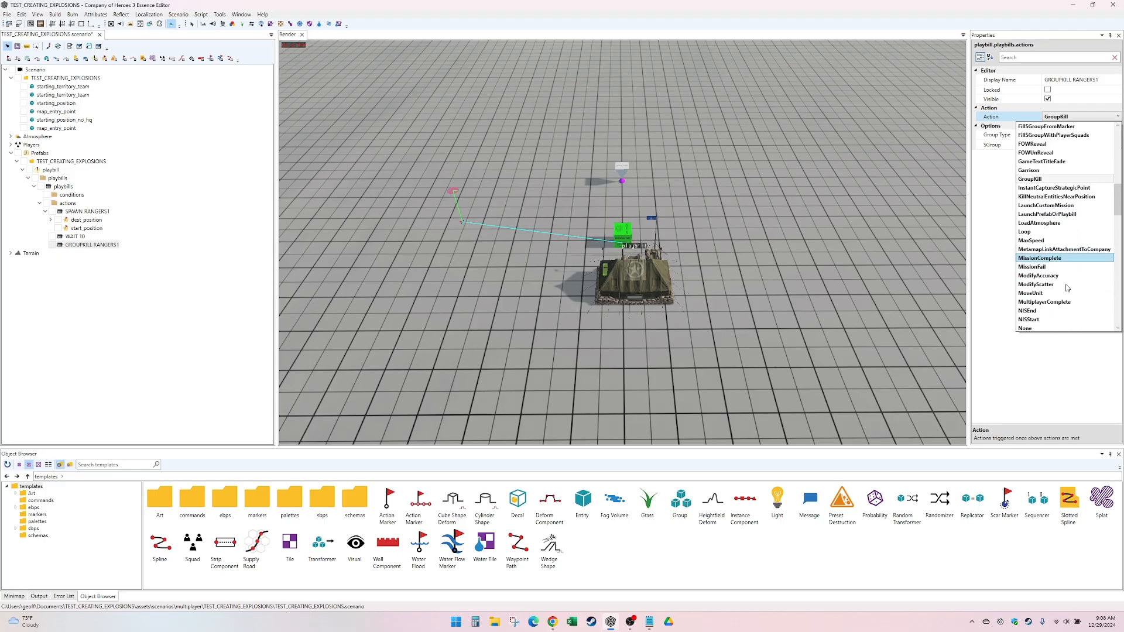
pyautogui.scroll(-10, 1065, 286)
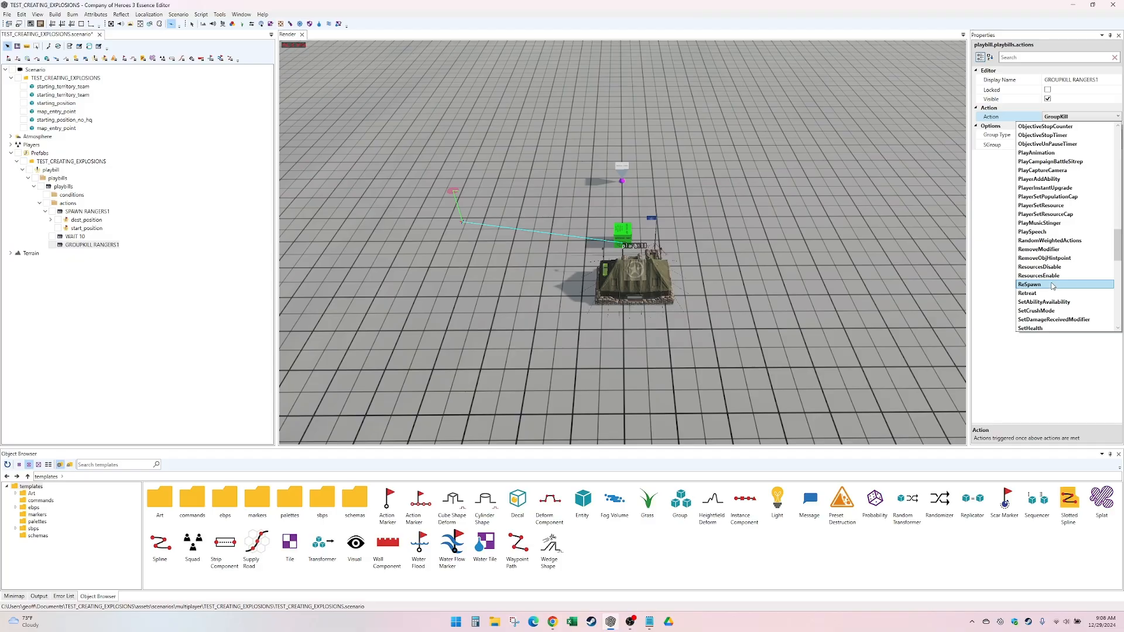
pyautogui.scroll(8, 1052, 286)
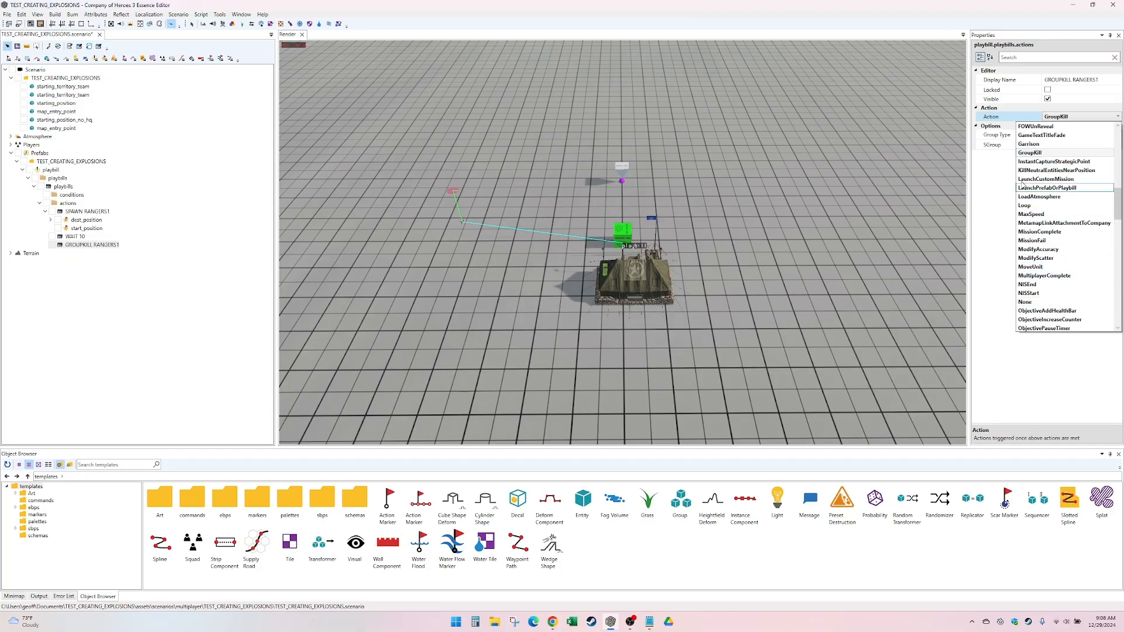
pyautogui.scroll(1, 1072, 241)
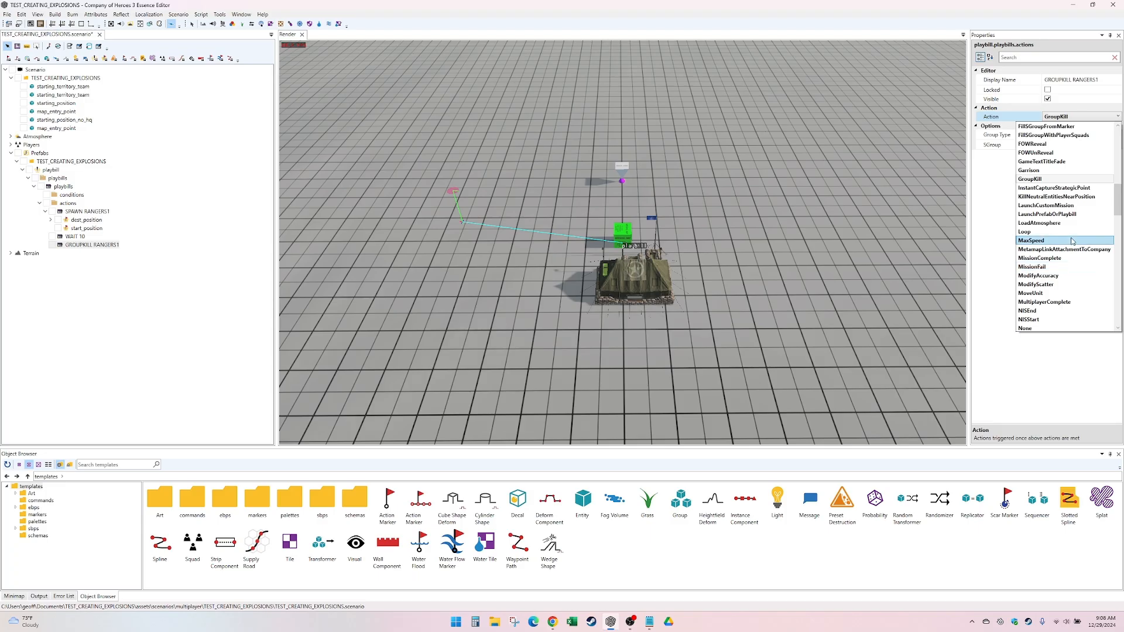
pyautogui.scroll(-10, 1066, 257)
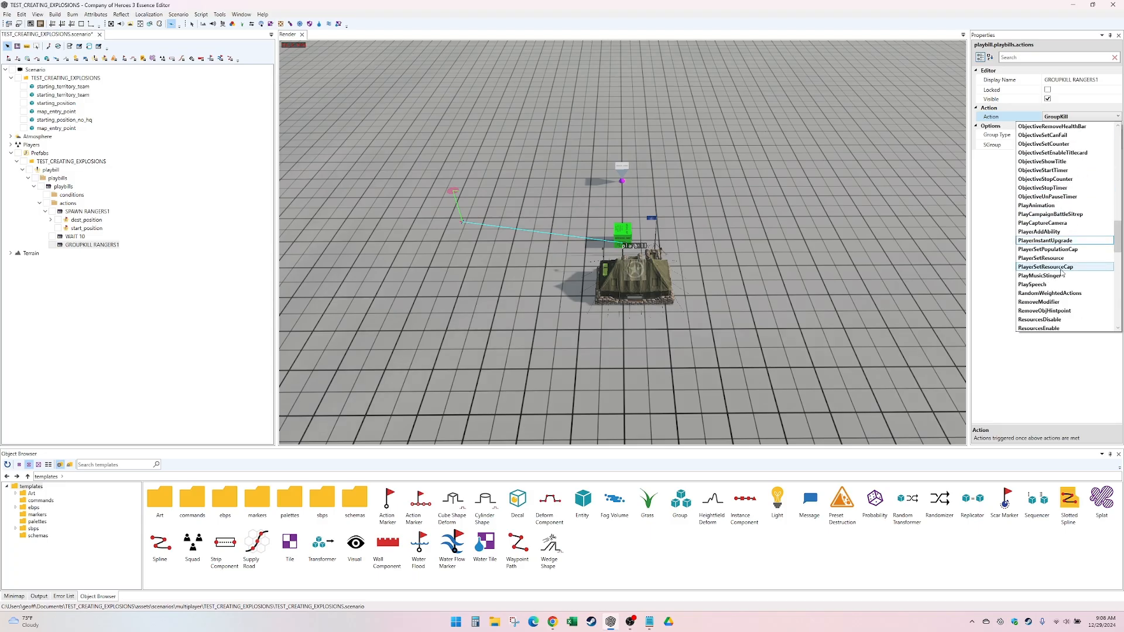
pyautogui.scroll(1, 1061, 302)
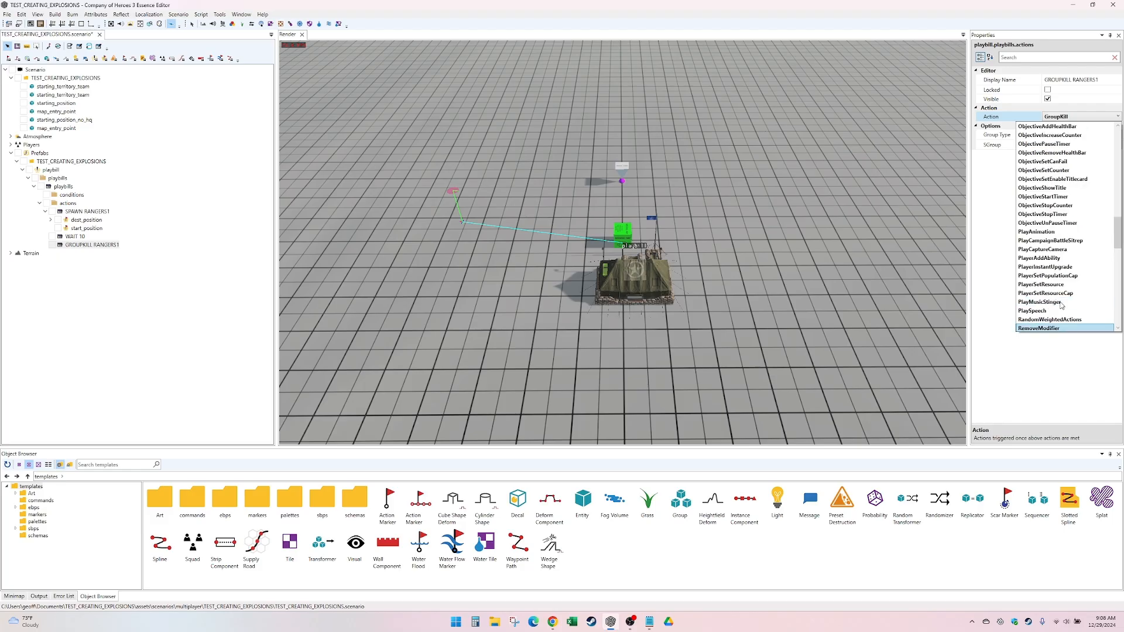
pyautogui.click(1002, 241)
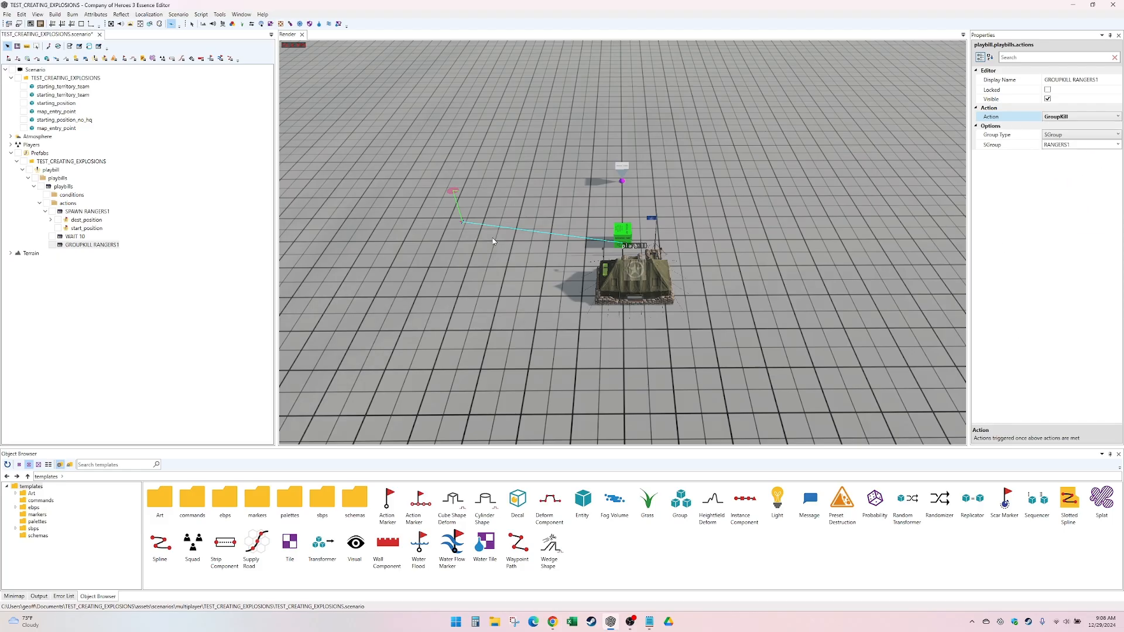
# - Collapse the SPAWN RANGERS1 action and set the playbill to start immediately
pyautogui.click(113, 246)
pyautogui.click(45, 211)
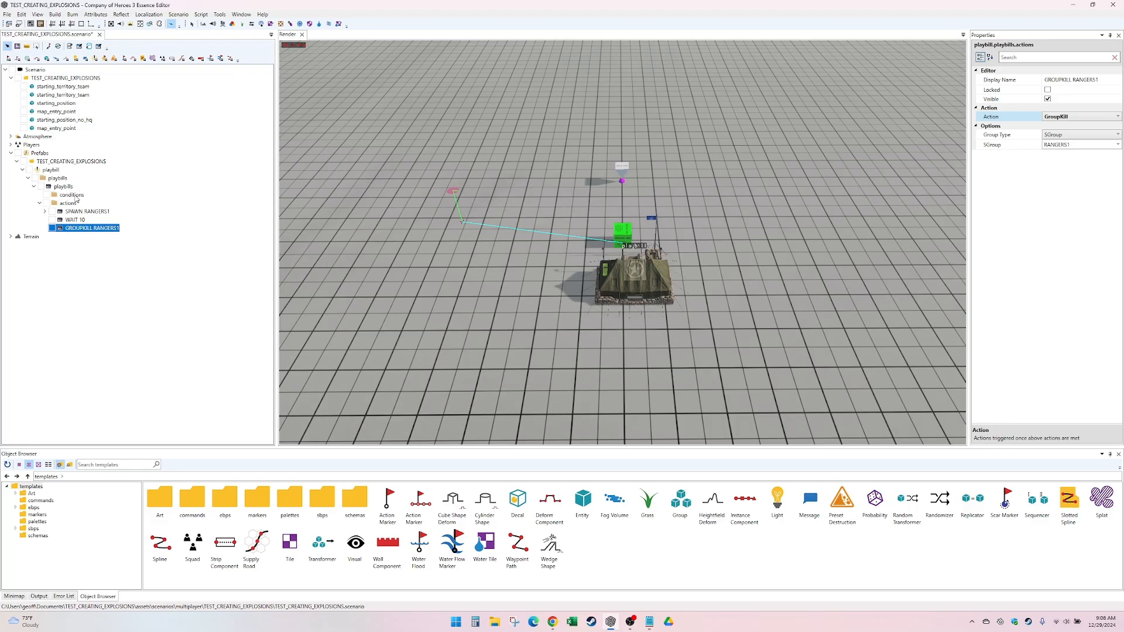
pyautogui.click(52, 174)
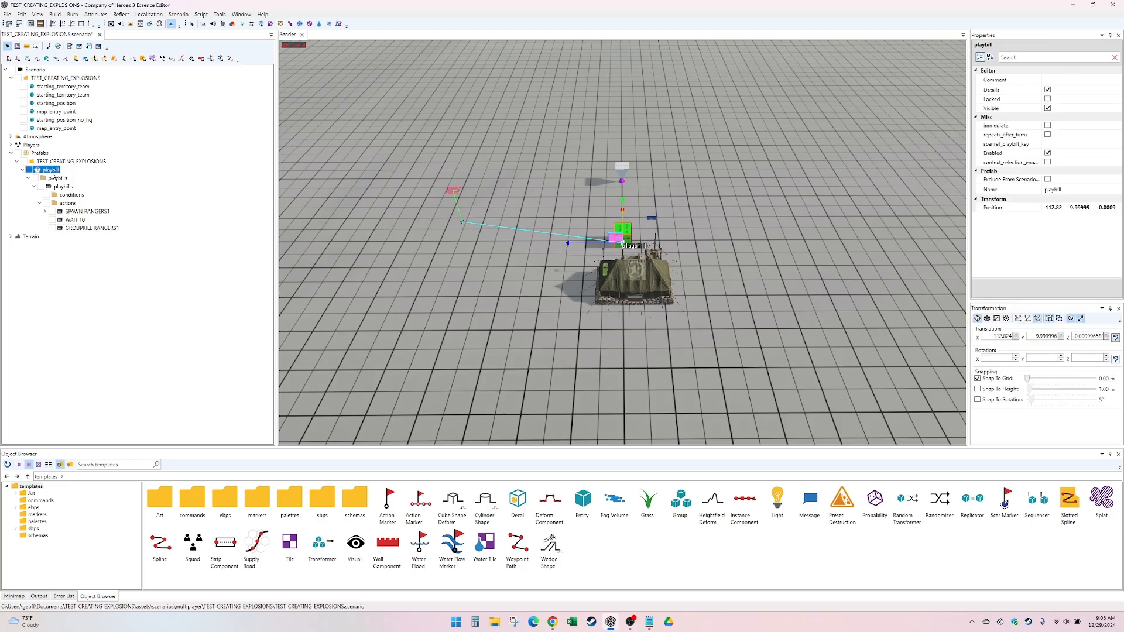
pyautogui.click(1047, 125)
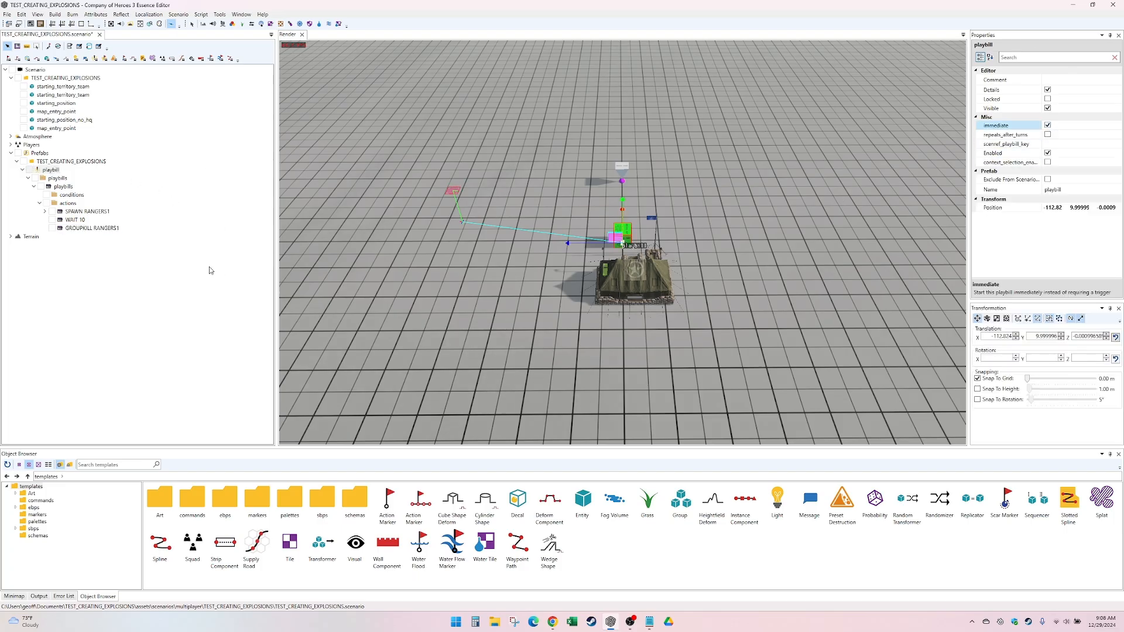
pyautogui.click(100, 229)
pyautogui.click(527, 410)
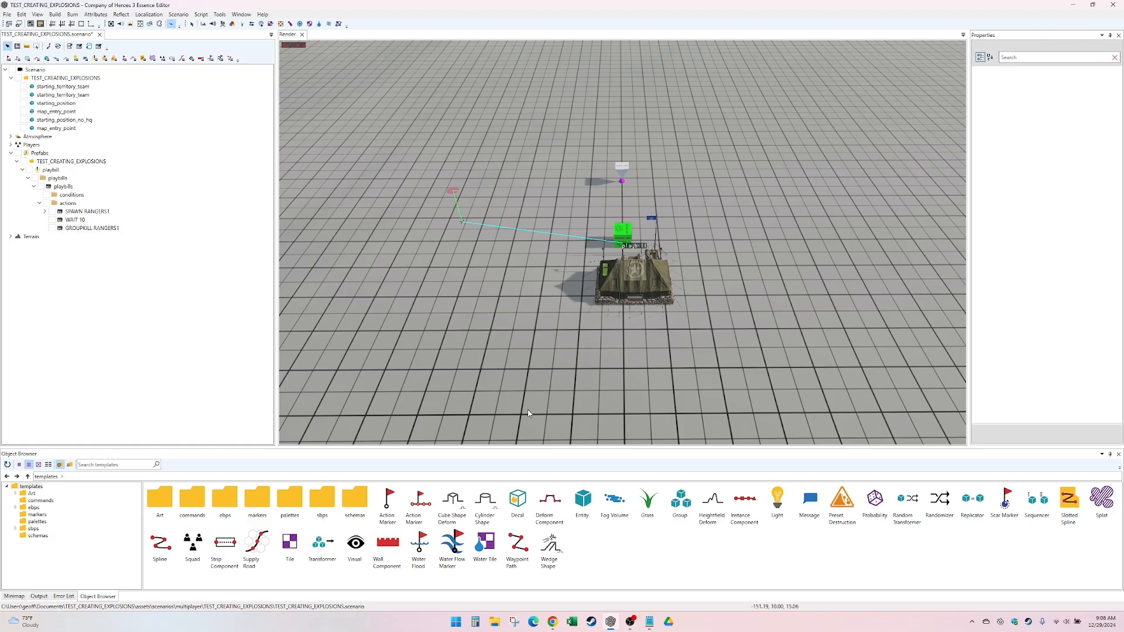
# - Find barrel objects by searching for "barrel" within the ebps environment objects
pyautogui.click(33, 507)
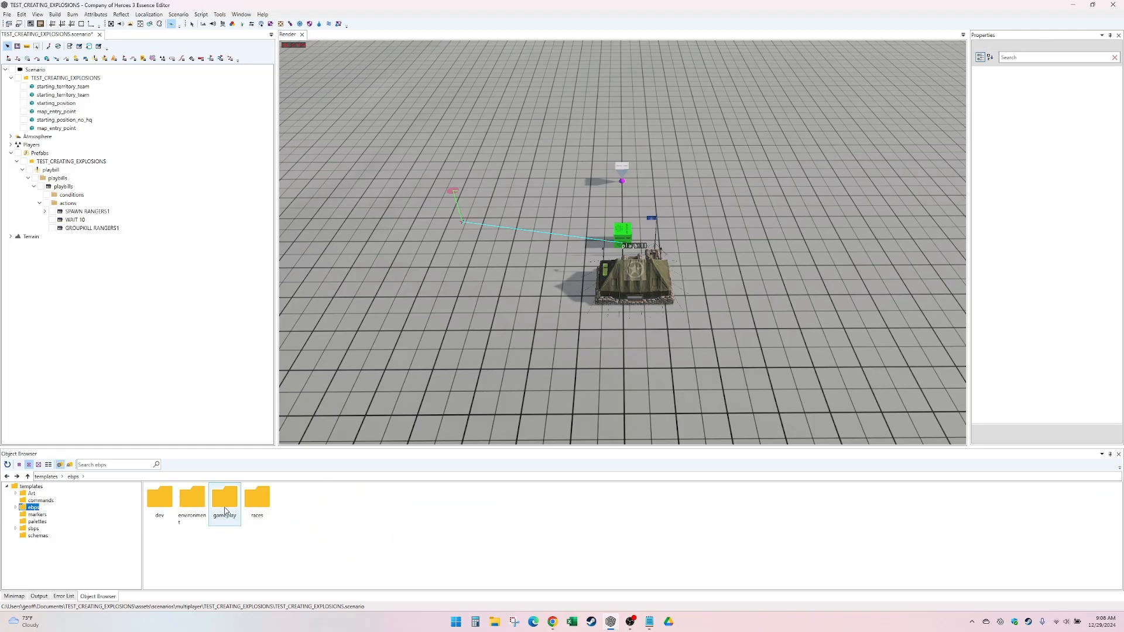
pyautogui.doubleClick(198, 510)
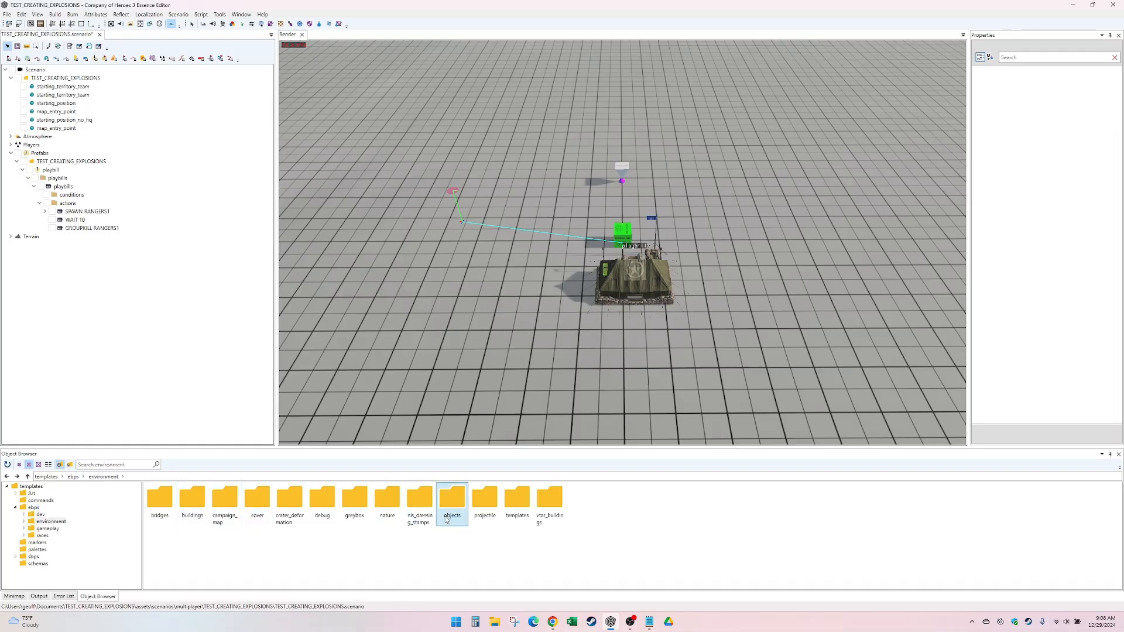
pyautogui.doubleClick(452, 498)
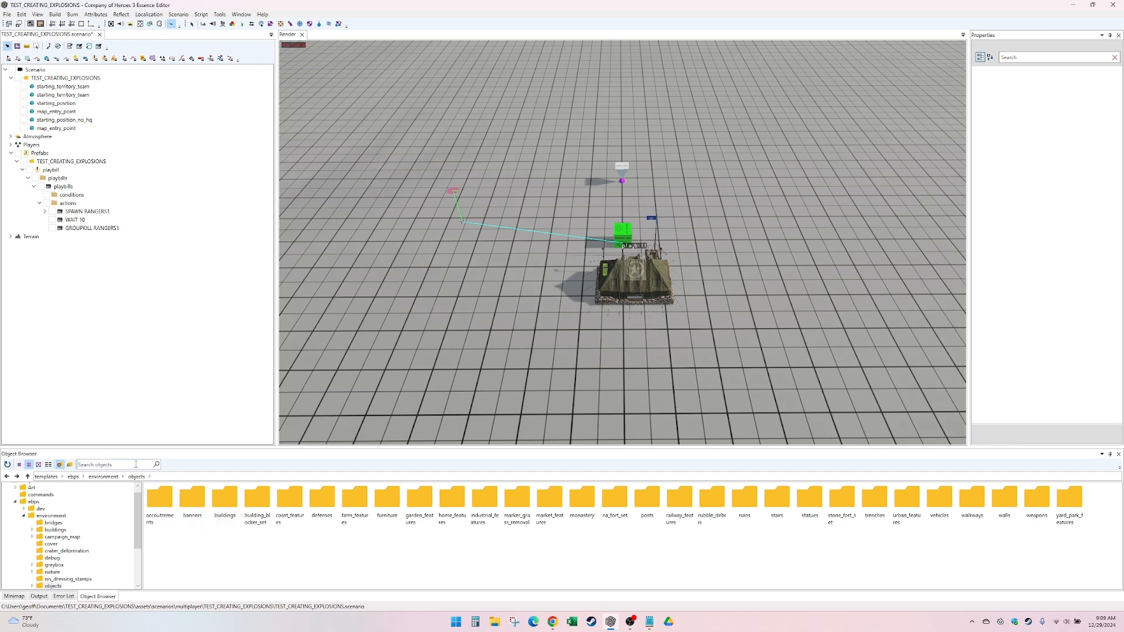
pyautogui.write('barrel')
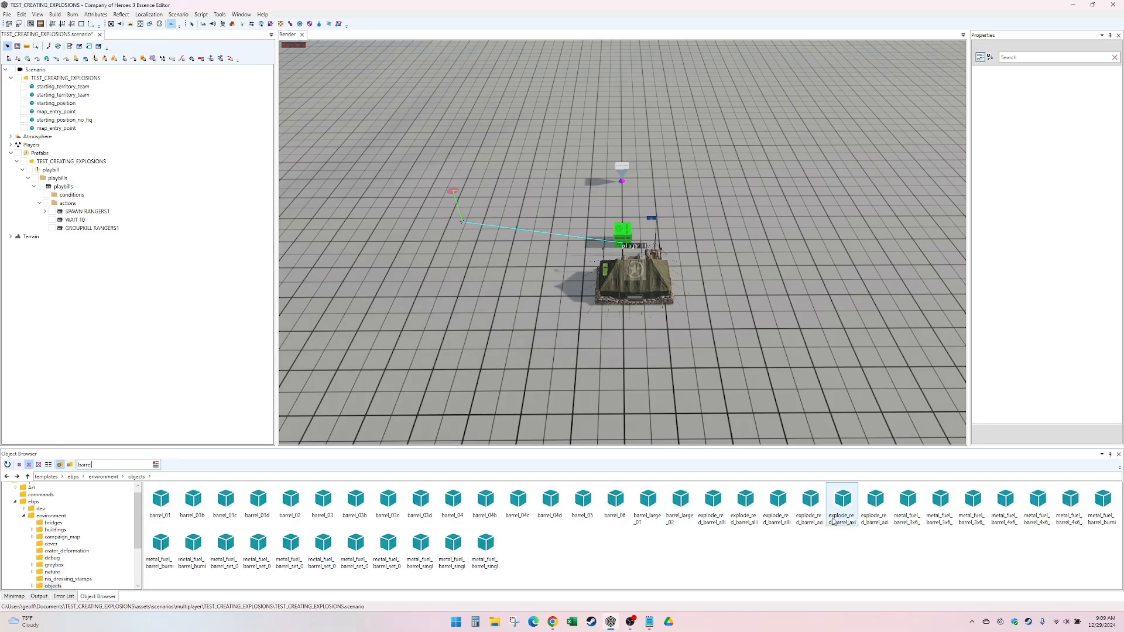
pyautogui.click(1015, 508)
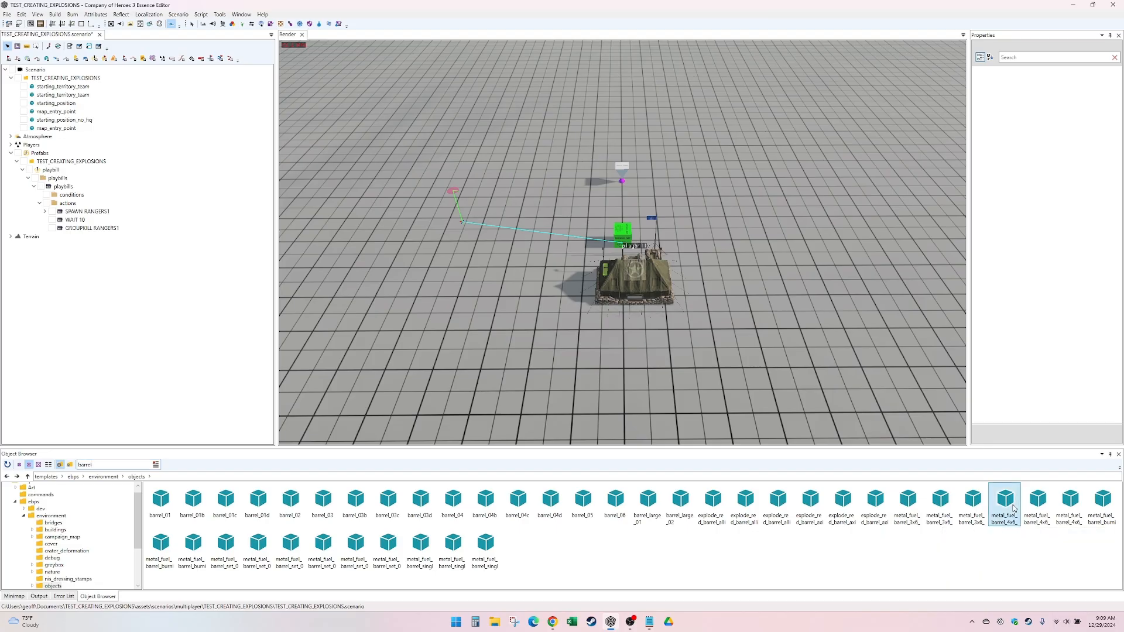
pyautogui.click(803, 338)
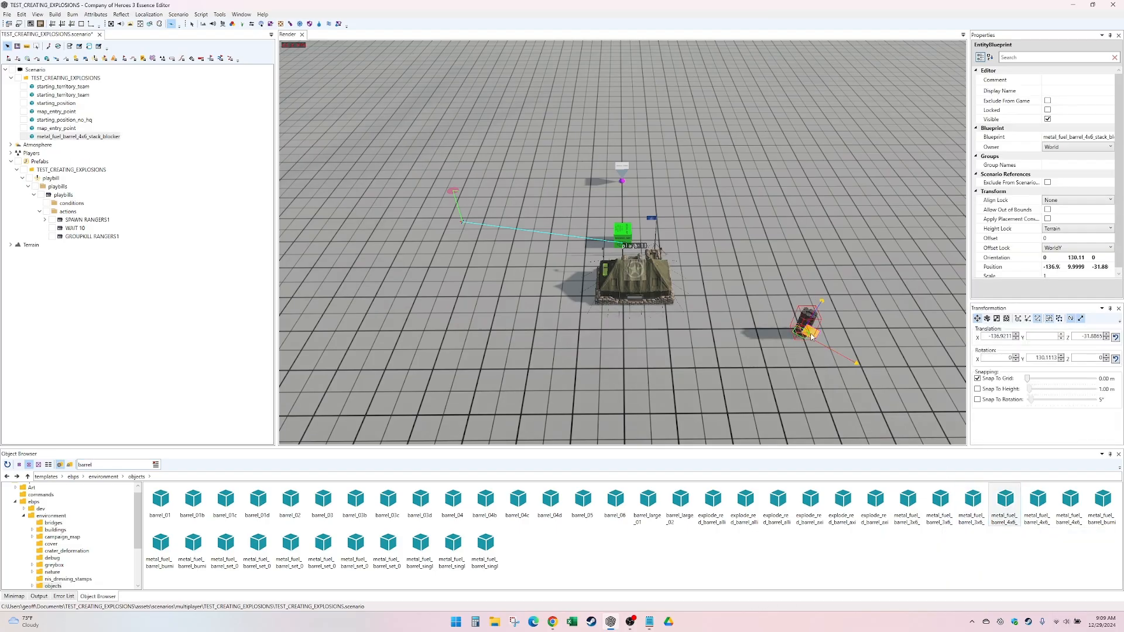
pyautogui.press('Delete')
# - Place an explode_red_barrel_allies_01 object on the open ground beside the headquarters and nudge it slightly
pyautogui.click(810, 502)
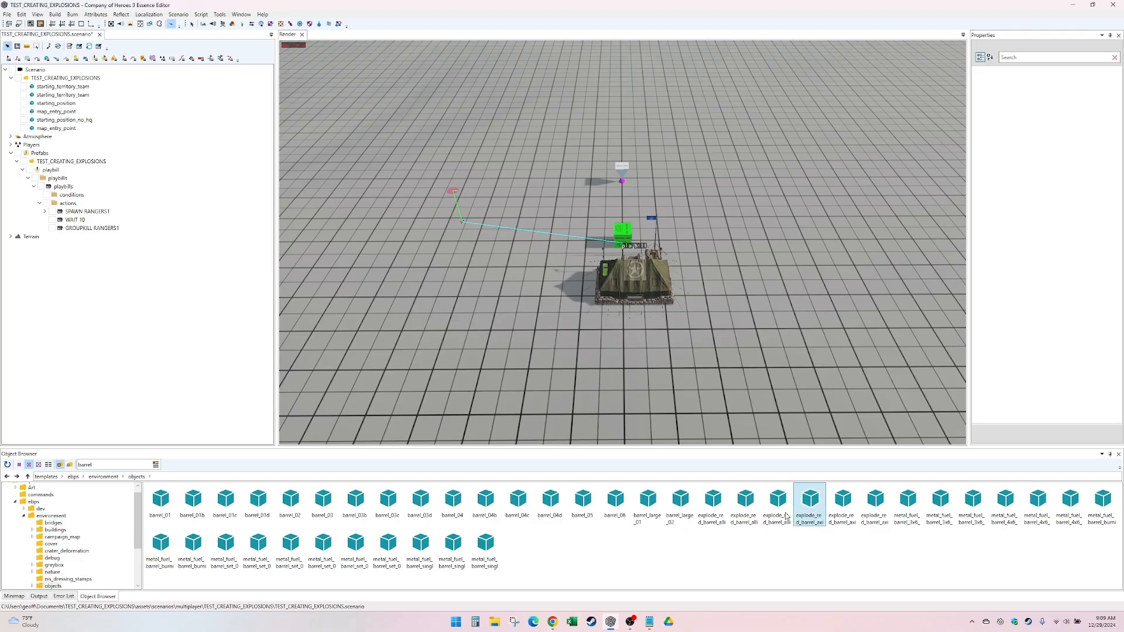
pyautogui.click(709, 505)
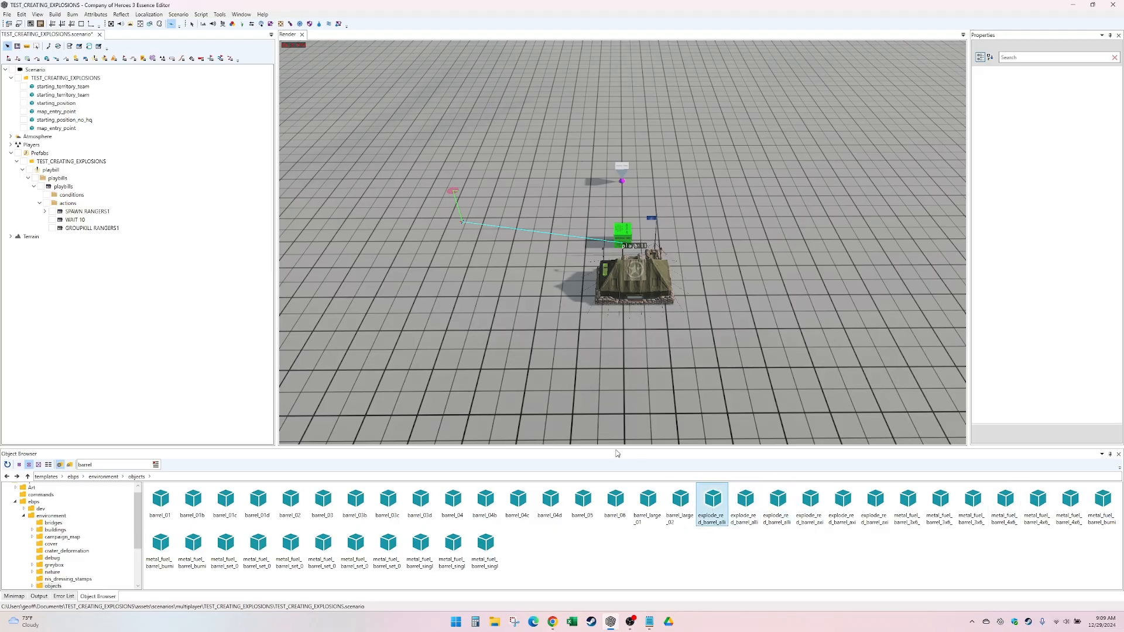
pyautogui.click(435, 315)
pyautogui.scroll(2, 416, 341)
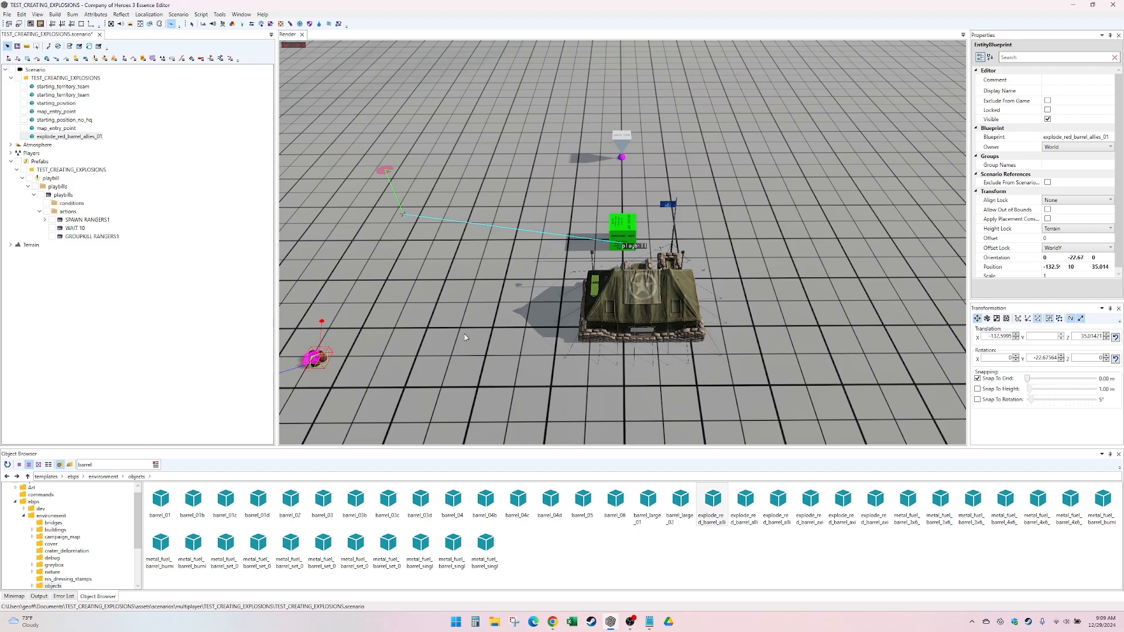
pyautogui.moveTo(465, 337); pyautogui.dragTo(691, 287, button='middle')
pyautogui.scroll(2, 690, 286)
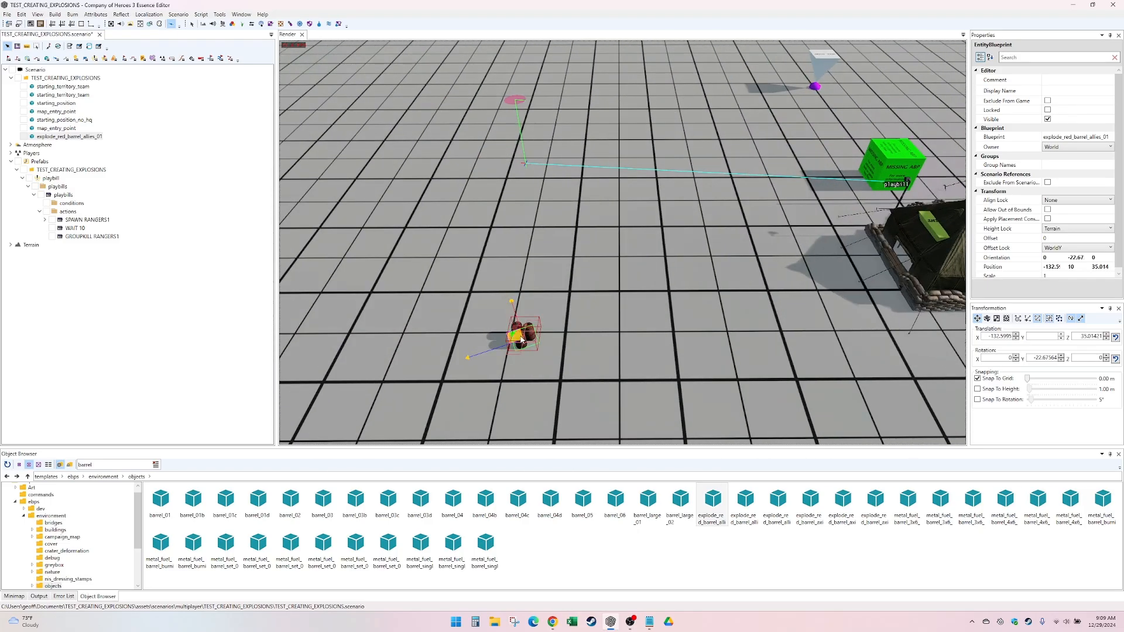
pyautogui.moveTo(521, 338); pyautogui.dragTo(523, 325)
# - Place four explode_red_barrel_allies_02 clusters around the first barrel object
pyautogui.click(748, 514)
pyautogui.click(563, 322)
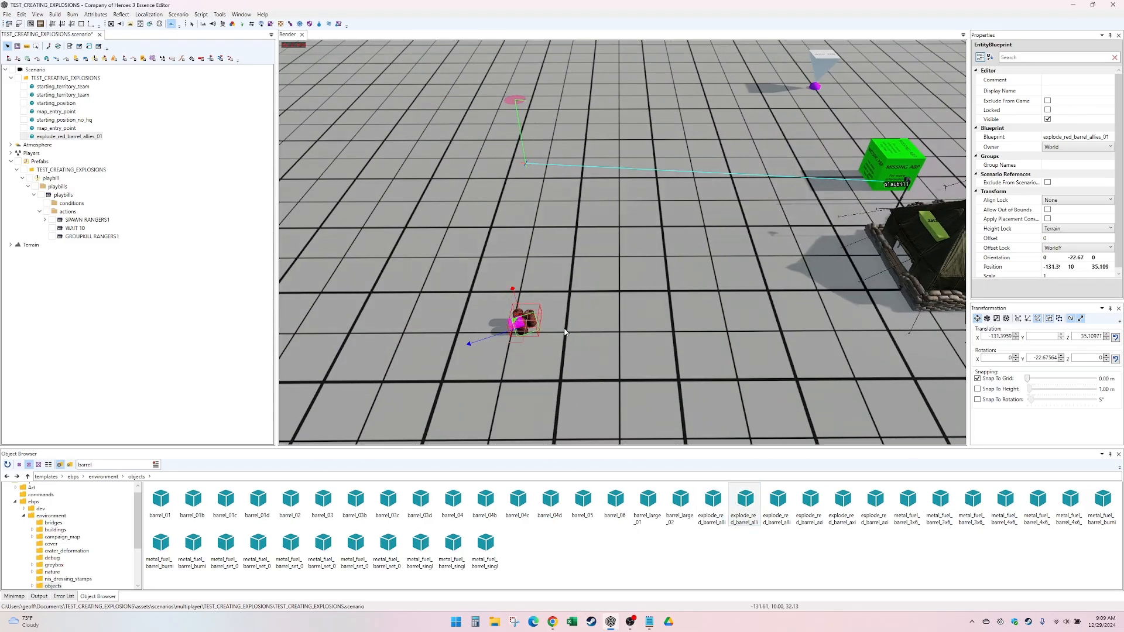
pyautogui.click(548, 303)
pyautogui.click(547, 296)
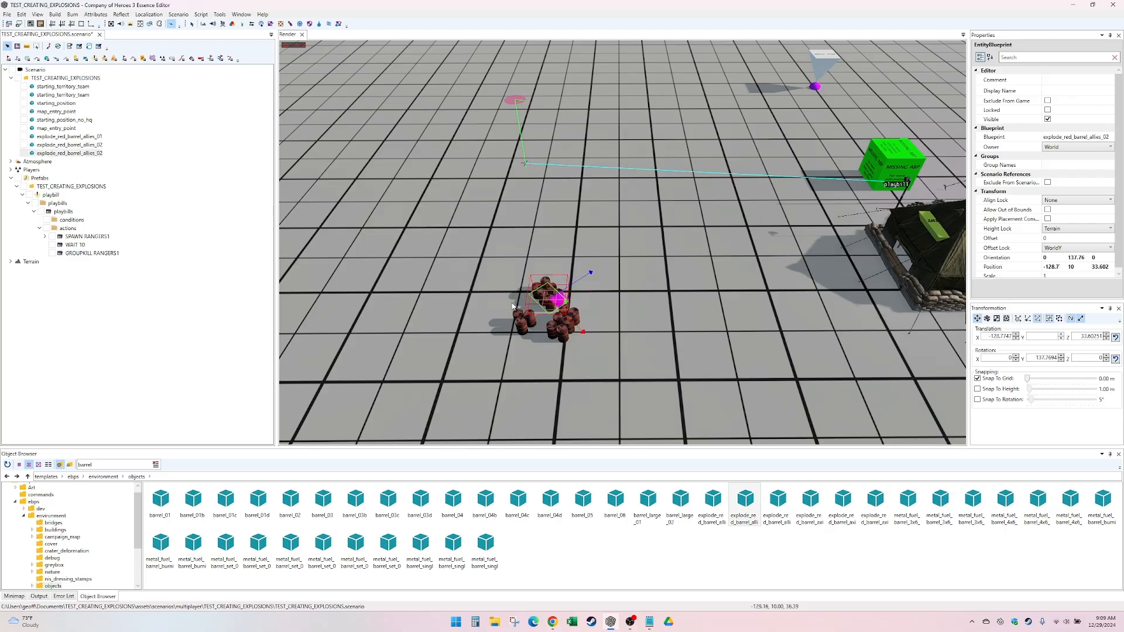
pyautogui.click(501, 303)
pyautogui.click(496, 340)
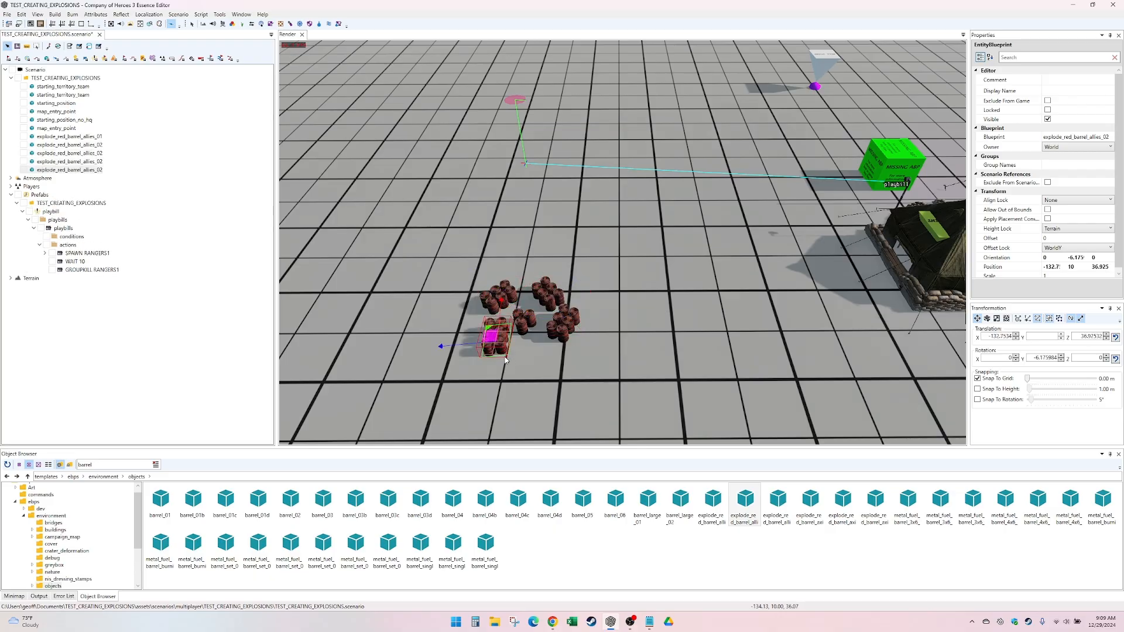
# - Place a fifth explode_red_barrel_allies_02 cluster to close the ring and rotate it to about -108 degrees
pyautogui.press('e')
pyautogui.moveTo(518, 392); pyautogui.dragTo(534, 361)
pyautogui.press('e')
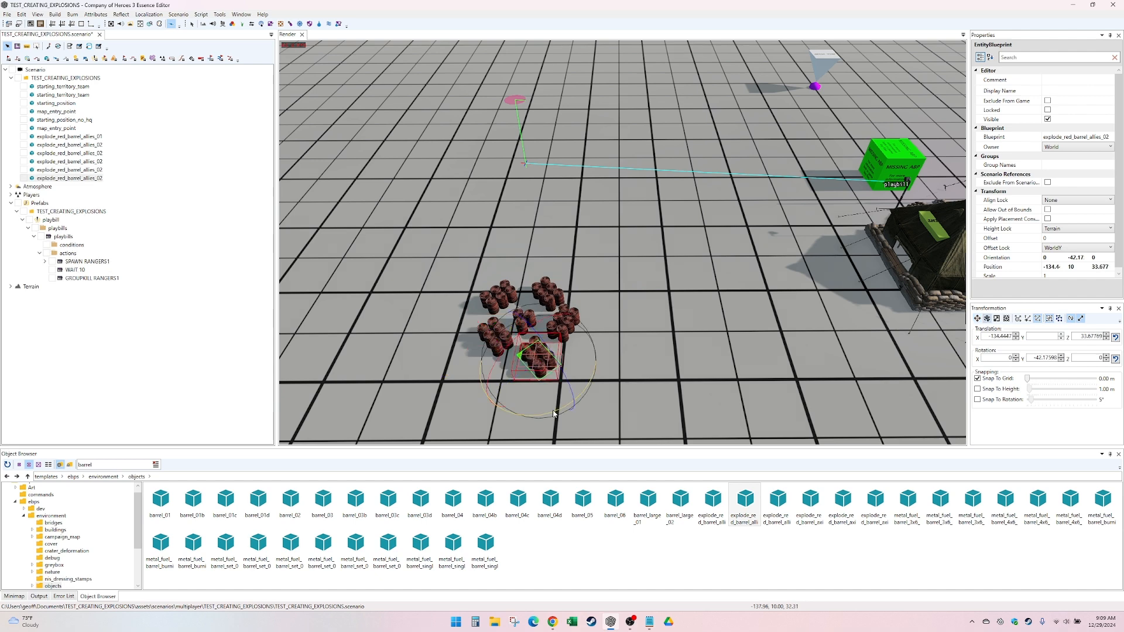
pyautogui.moveTo(554, 413); pyautogui.dragTo(584, 404)
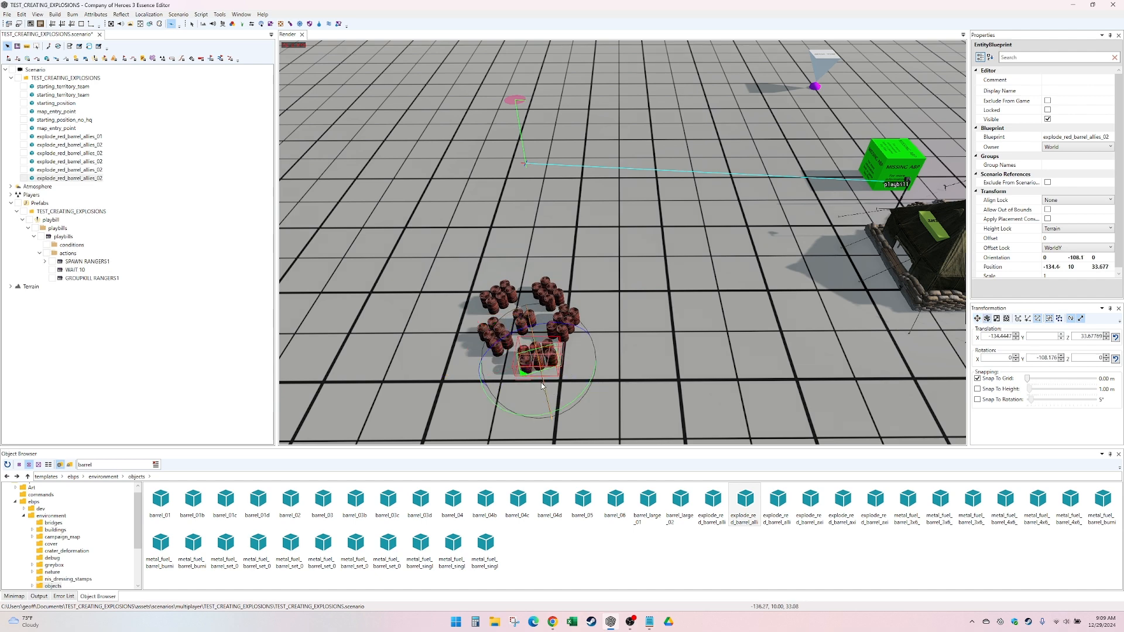
pyautogui.press('w')
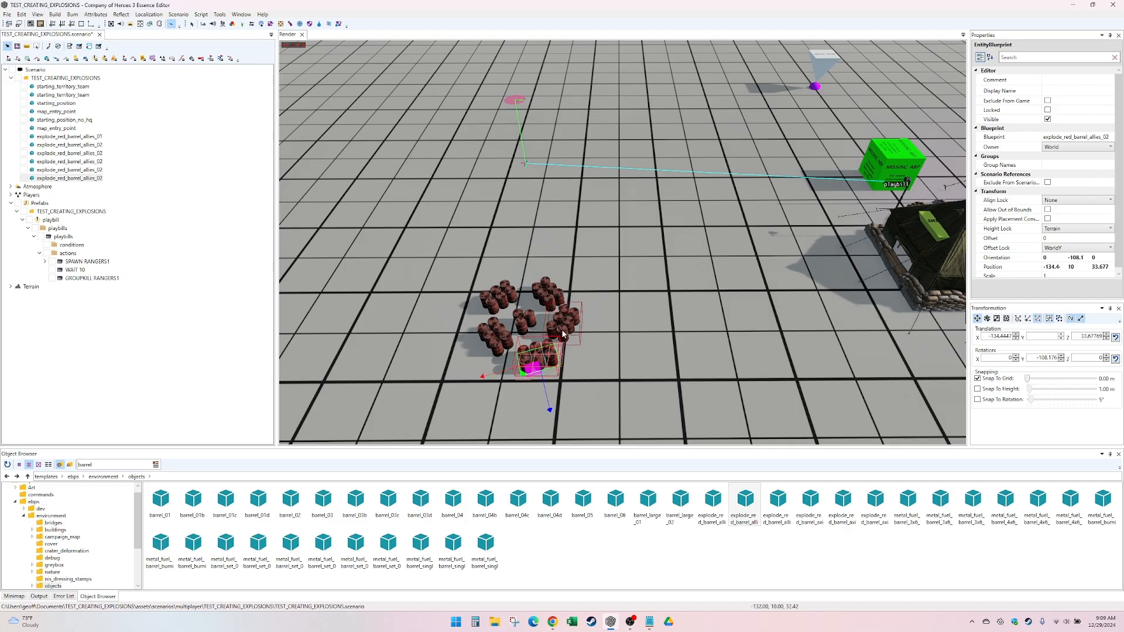
# - Assign all the red barrel objects to the group BARREL_BOOM and shift the whole ring slightly
pyautogui.moveTo(458, 274); pyautogui.dragTo(591, 376)
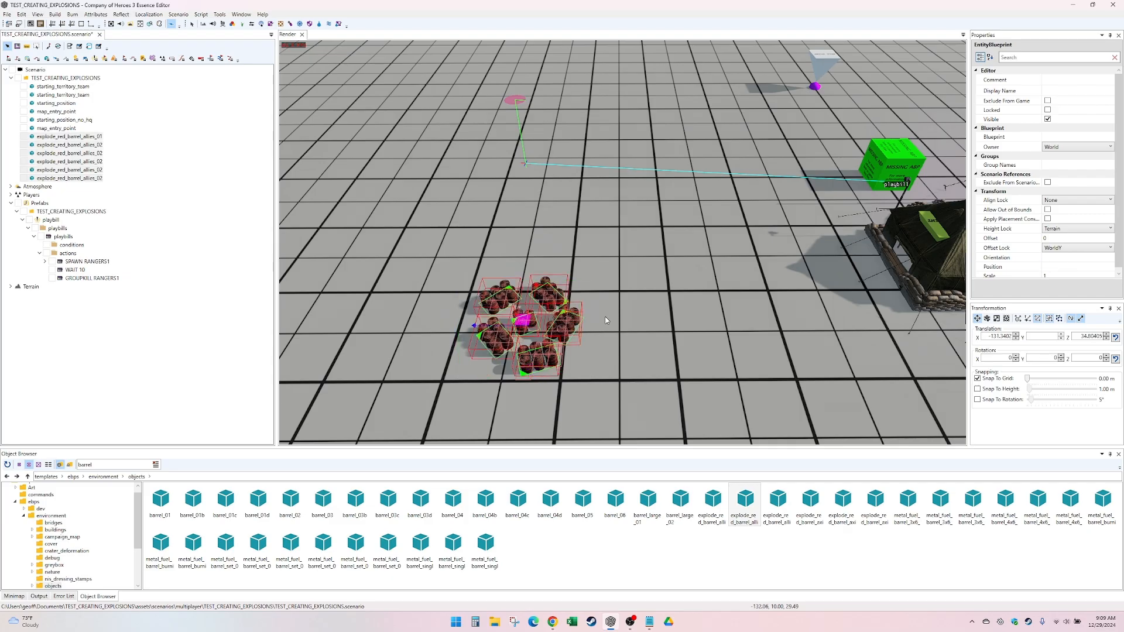
pyautogui.click(1059, 163)
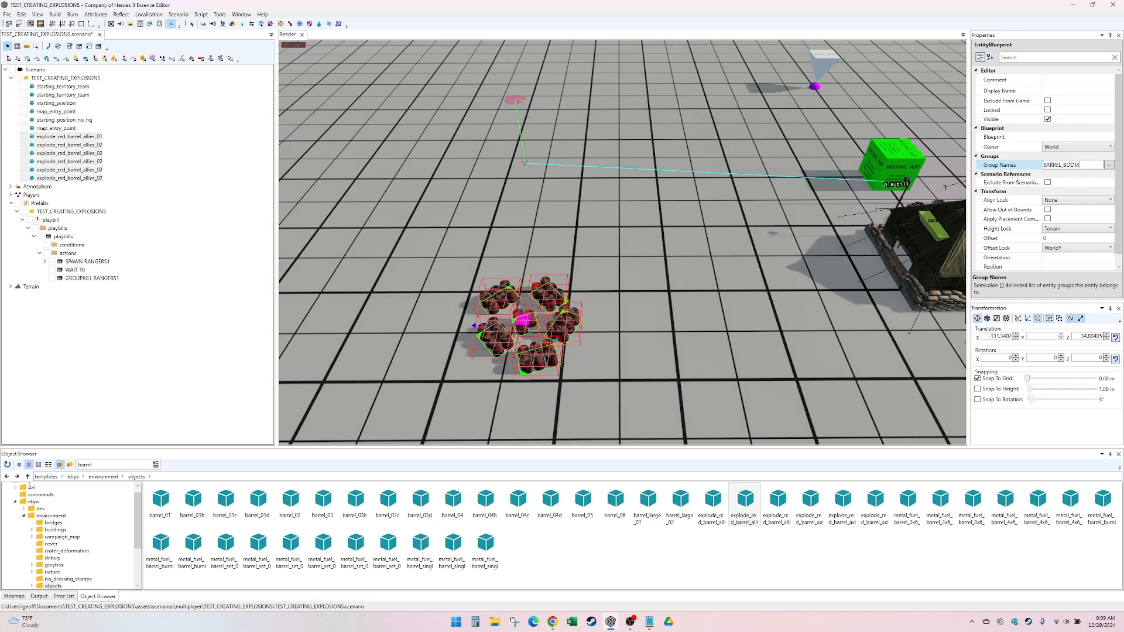
pyautogui.hotkey('ctrl', 'a')
pyautogui.moveTo(523, 320); pyautogui.dragTo(512, 311)
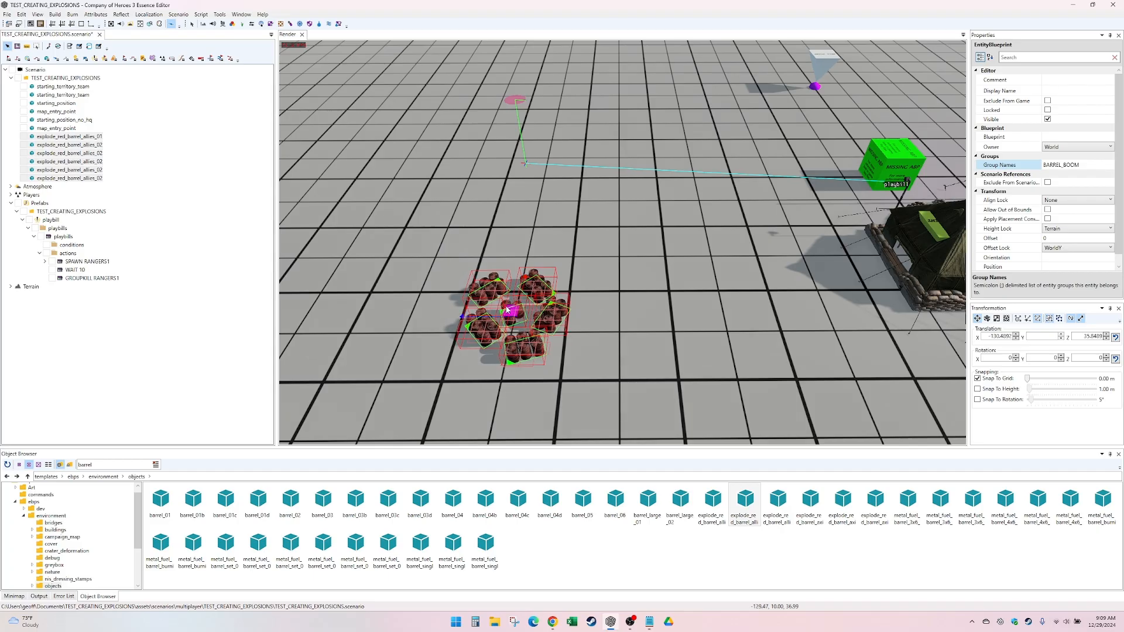
pyautogui.moveTo(513, 311); pyautogui.dragTo(501, 313)
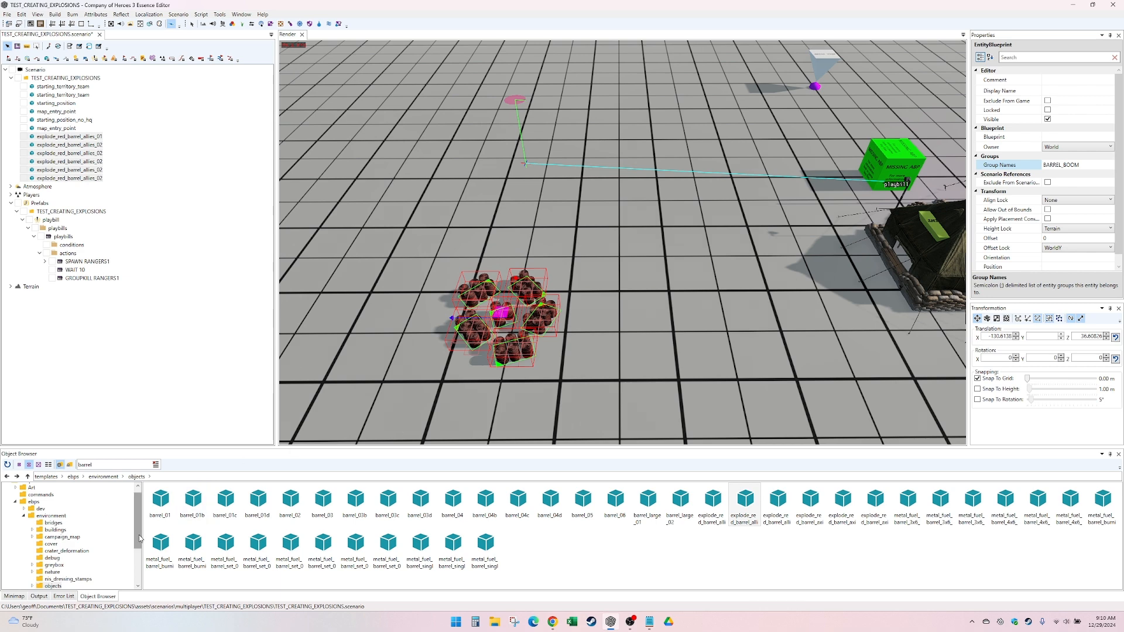
# - Find stone_support_03 in the environment objects under walls/support and place it beside the barrel ring
pyautogui.moveTo(136, 537); pyautogui.dragTo(126, 560)
pyautogui.doubleClick(50, 544)
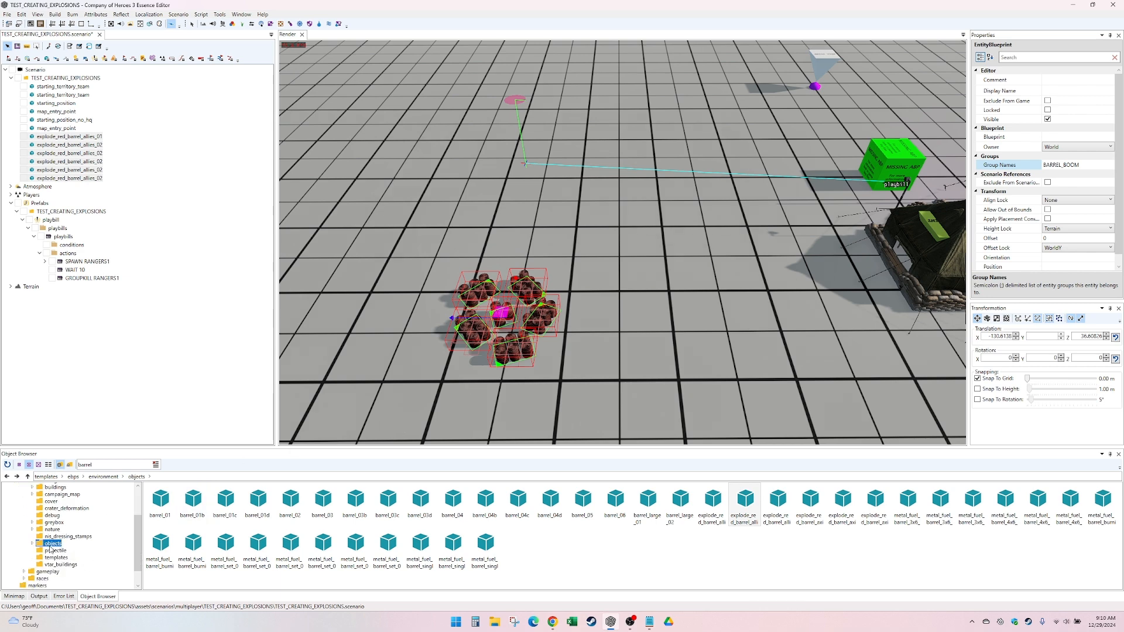
pyautogui.scroll(-3, 68, 583)
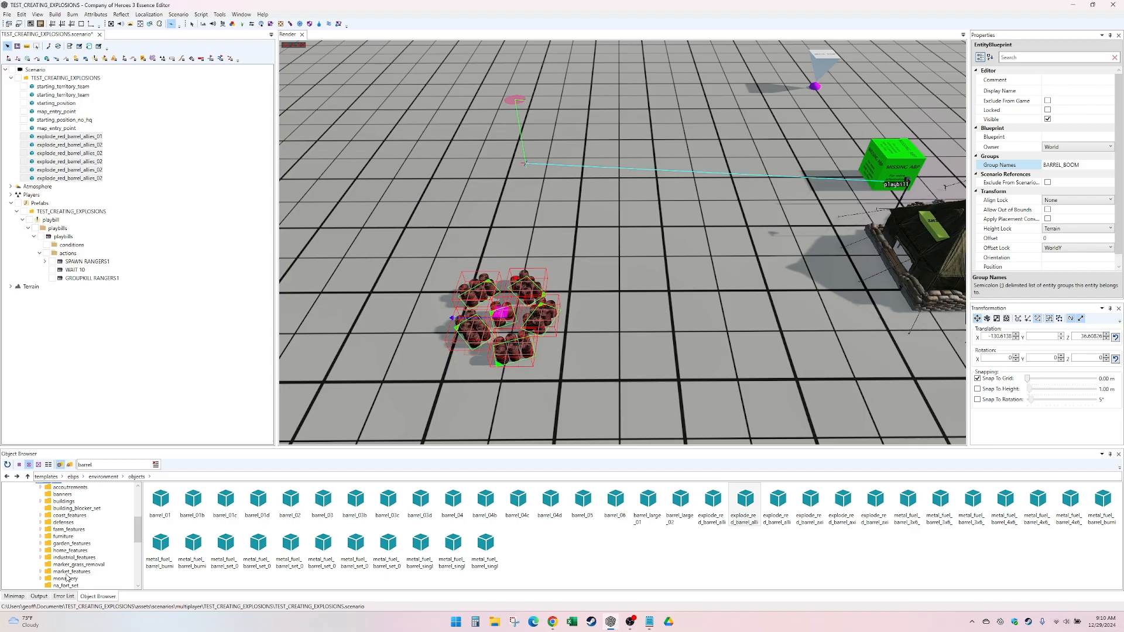
pyautogui.scroll(-5, 67, 578)
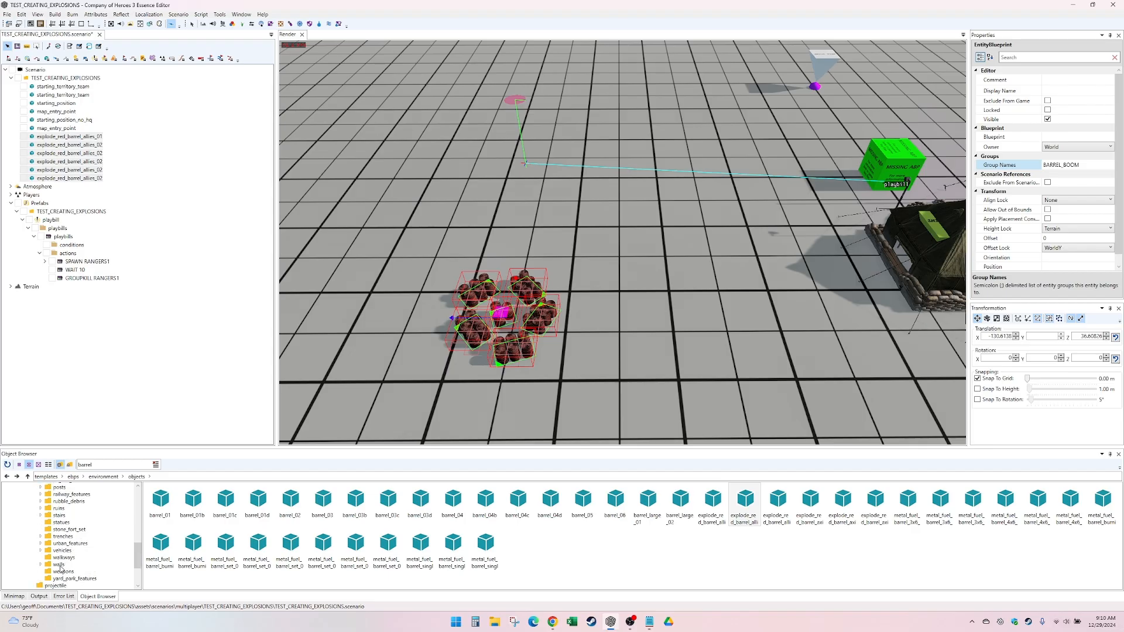
pyautogui.click(59, 564)
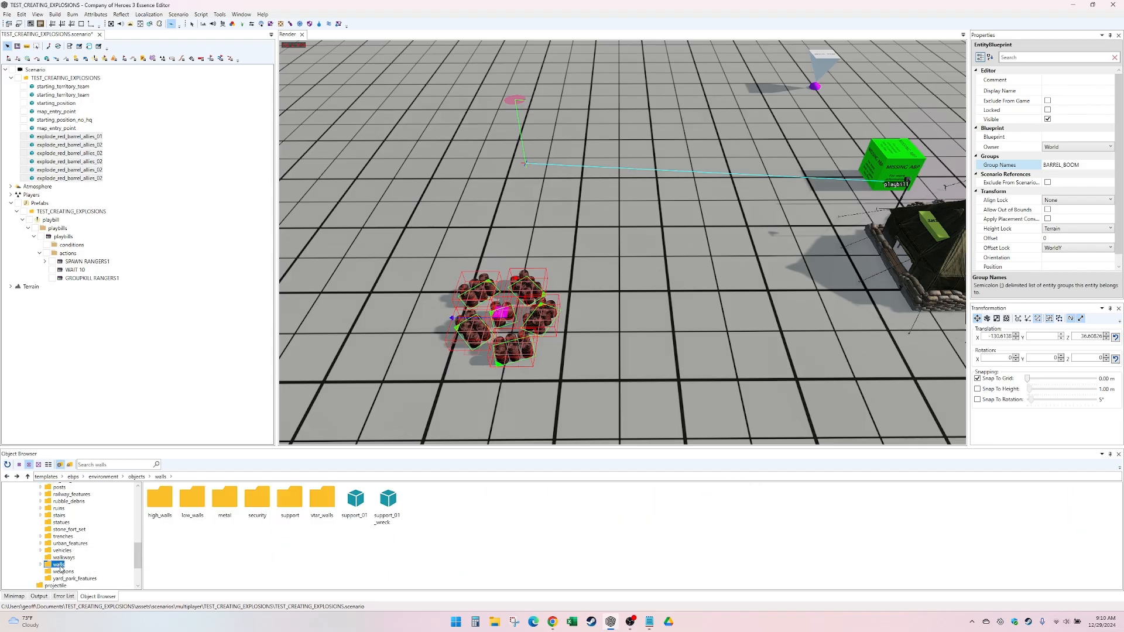
pyautogui.doubleClick(287, 503)
pyautogui.click(300, 513)
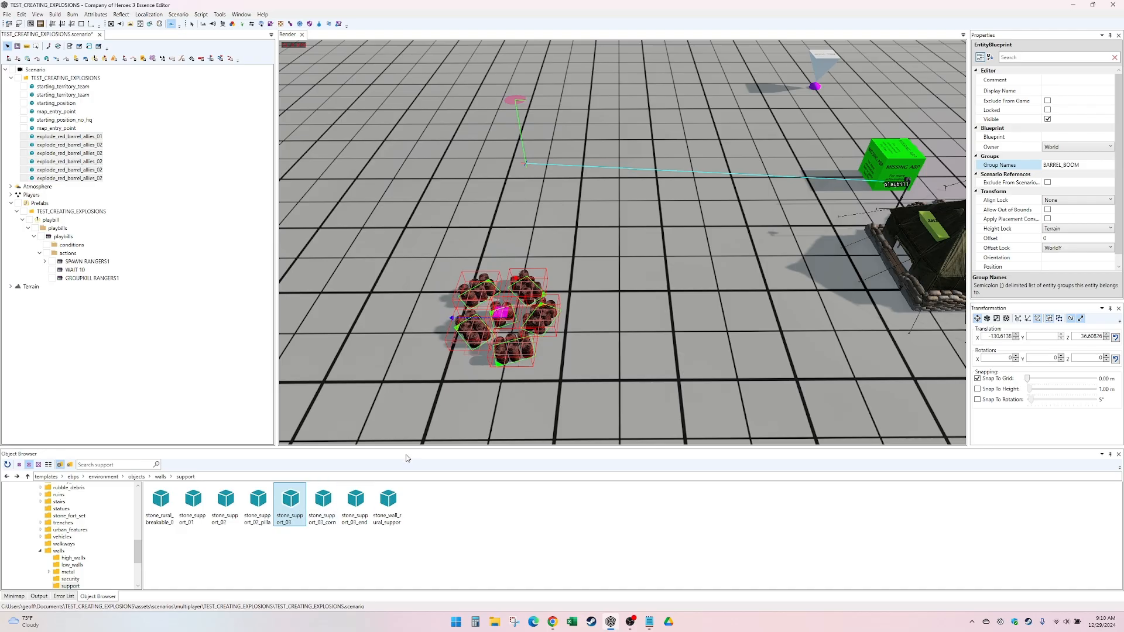
pyautogui.click(435, 353)
# - Set the stone support's Y rotation to 0 and move it over the middle of the barrel ring
pyautogui.press('e')
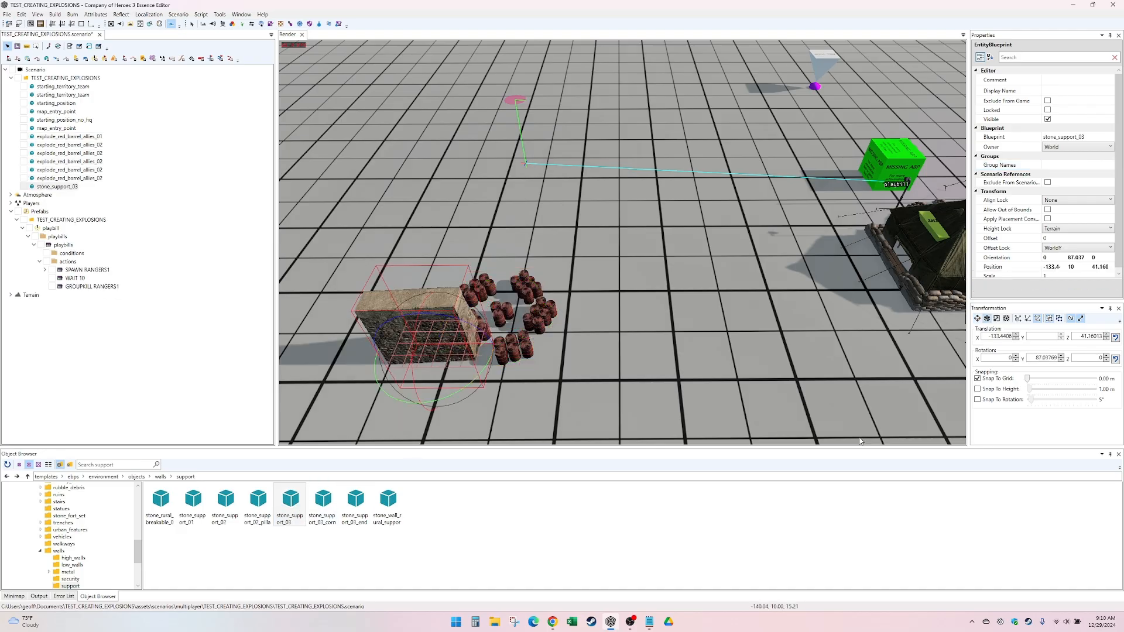
pyautogui.press('w')
pyautogui.click(1040, 357)
pyautogui.write('0')
pyautogui.press('Return')
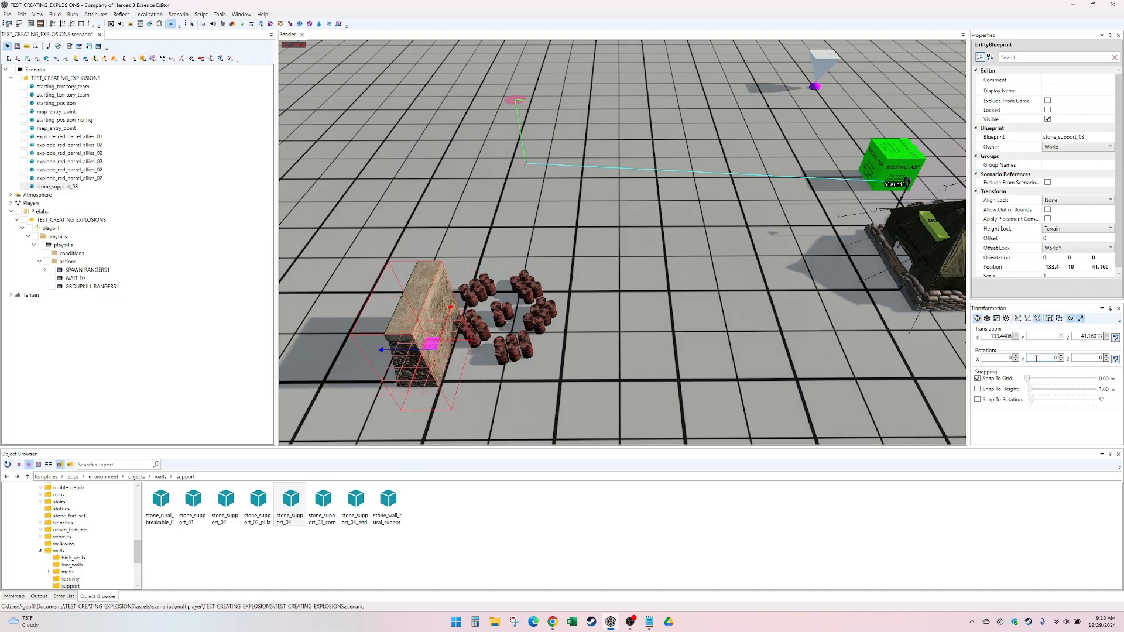
pyautogui.moveTo(430, 343); pyautogui.dragTo(489, 341)
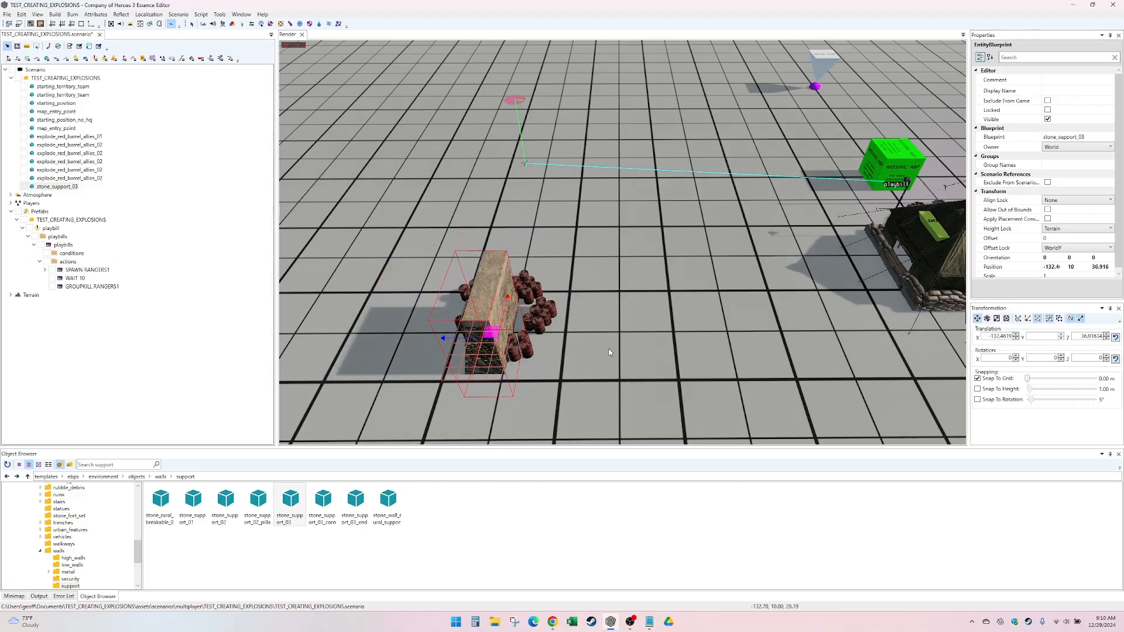
# - Rotate the barrel cluster at the wall's near end to about 178 degrees and tuck it inside the wall
pyautogui.scroll(2, 629, 407)
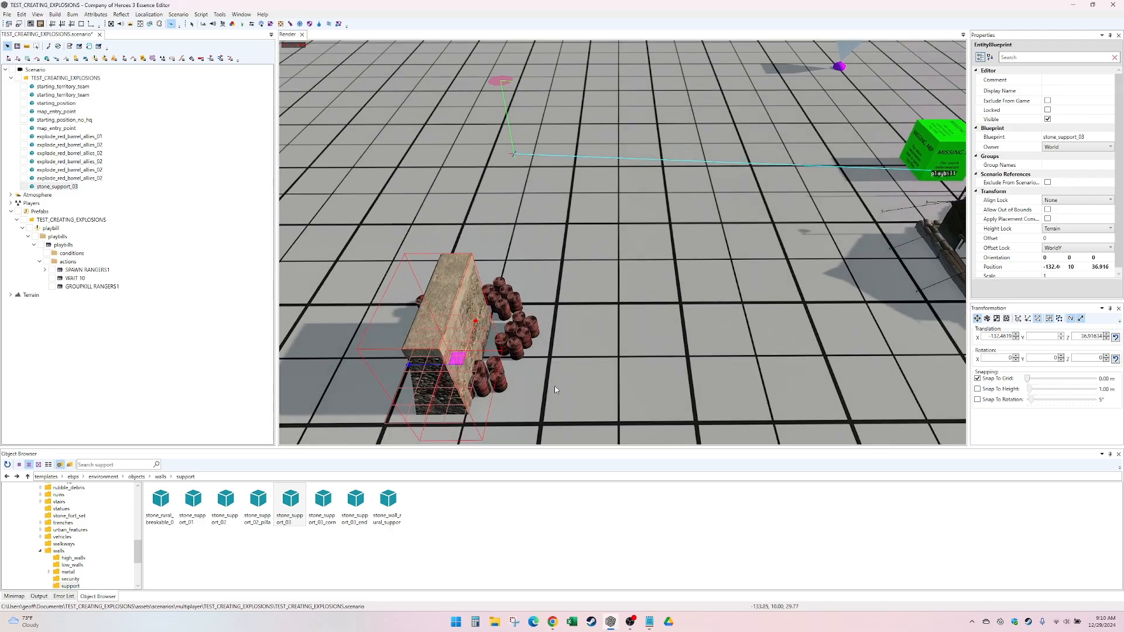
pyautogui.click(491, 384)
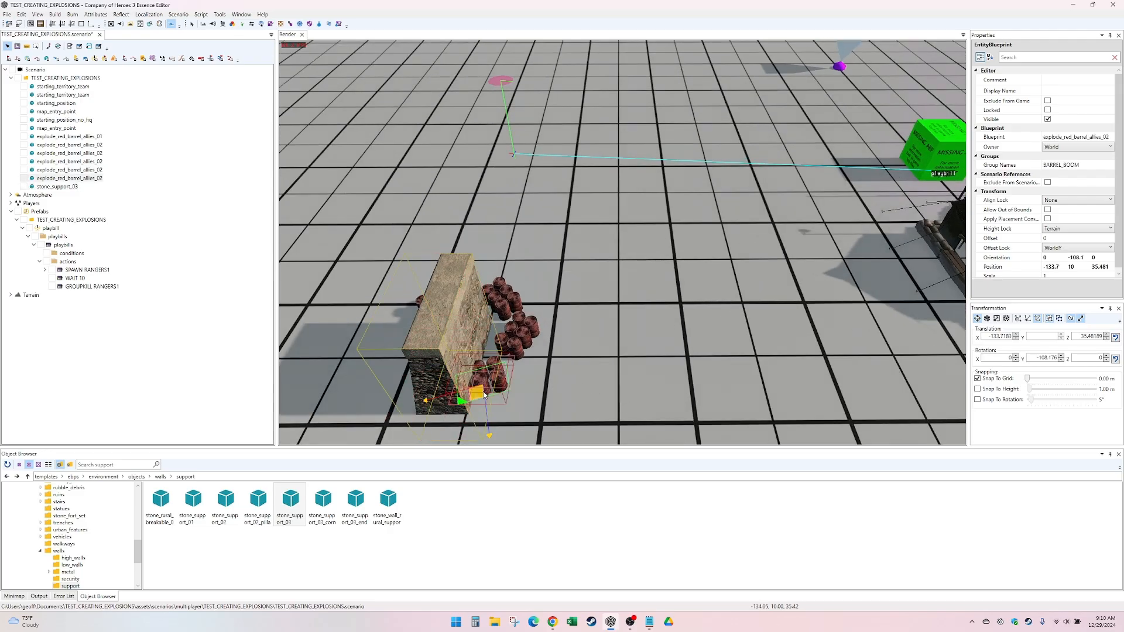
pyautogui.press('e')
pyautogui.moveTo(508, 435); pyautogui.dragTo(540, 426)
pyautogui.press('w')
pyautogui.moveTo(491, 397); pyautogui.dragTo(464, 396)
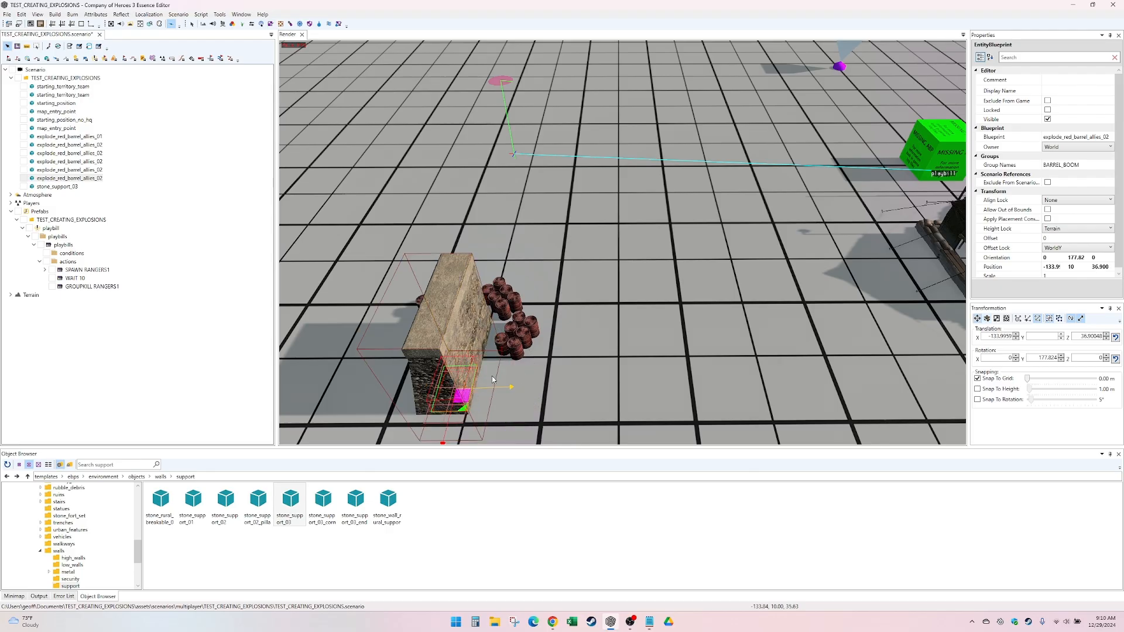
# - Move the barrel cluster beside the middle of the wall's lit side into the wall and rotate it to fit
pyautogui.click(519, 352)
pyautogui.moveTo(520, 352); pyautogui.dragTo(465, 345)
pyautogui.press('e')
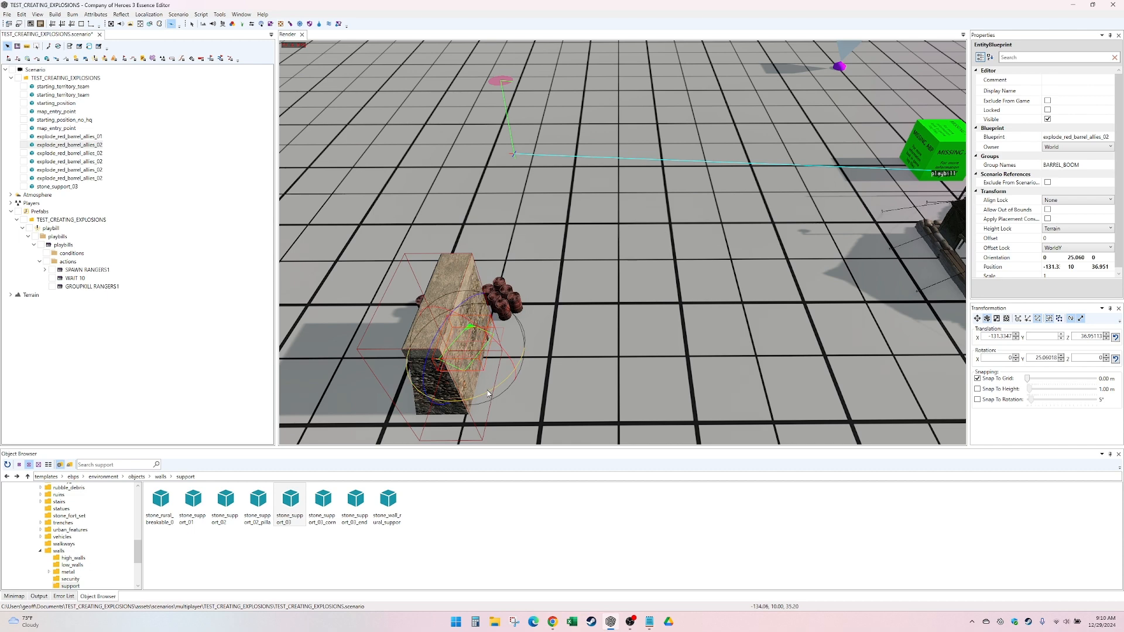
pyautogui.moveTo(488, 391); pyautogui.dragTo(503, 378)
pyautogui.press('w')
# - Move the remaining barrel cluster on the wall's lit side into the wall and rotate it to about 180 degrees
pyautogui.click(508, 316)
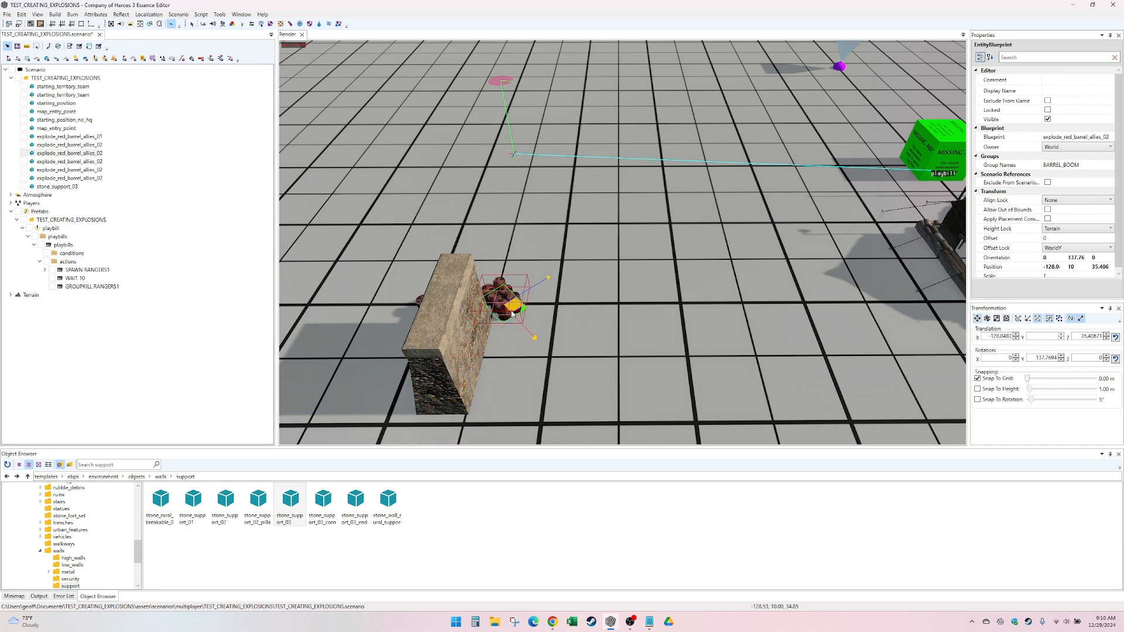
pyautogui.moveTo(507, 317); pyautogui.dragTo(459, 412)
pyautogui.press('e')
pyautogui.press('w')
pyautogui.moveTo(460, 410); pyautogui.dragTo(512, 373, button='middle')
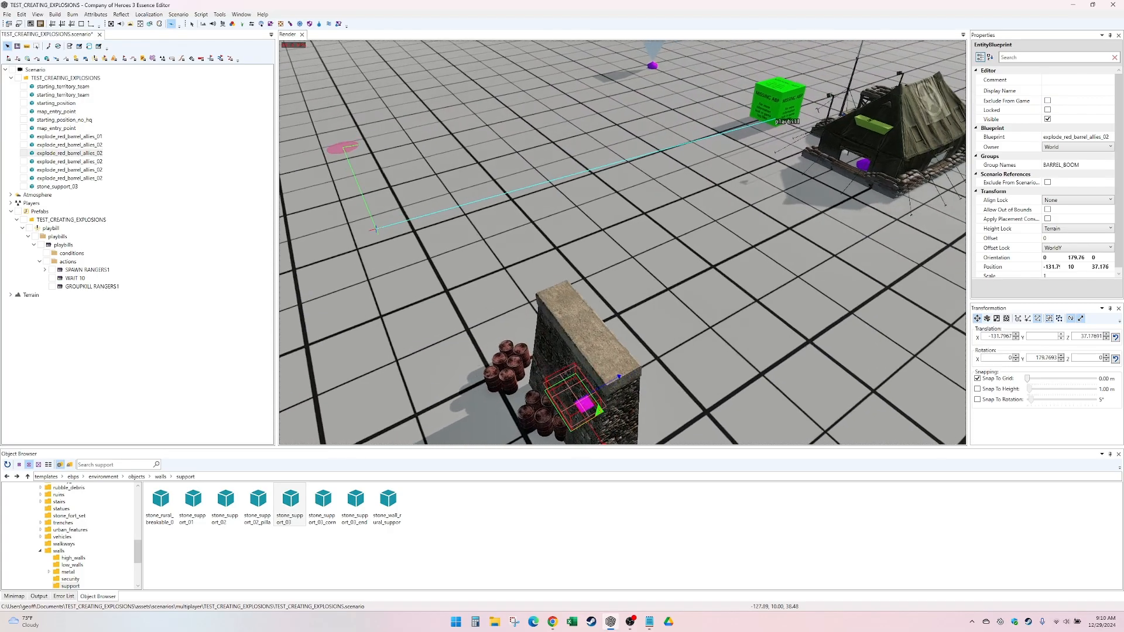
# - Move the farther barrel cluster on the wall's shaded side into the wall and rotate it to fit
pyautogui.click(507, 381)
pyautogui.moveTo(508, 381); pyautogui.dragTo(556, 387)
pyautogui.press('e')
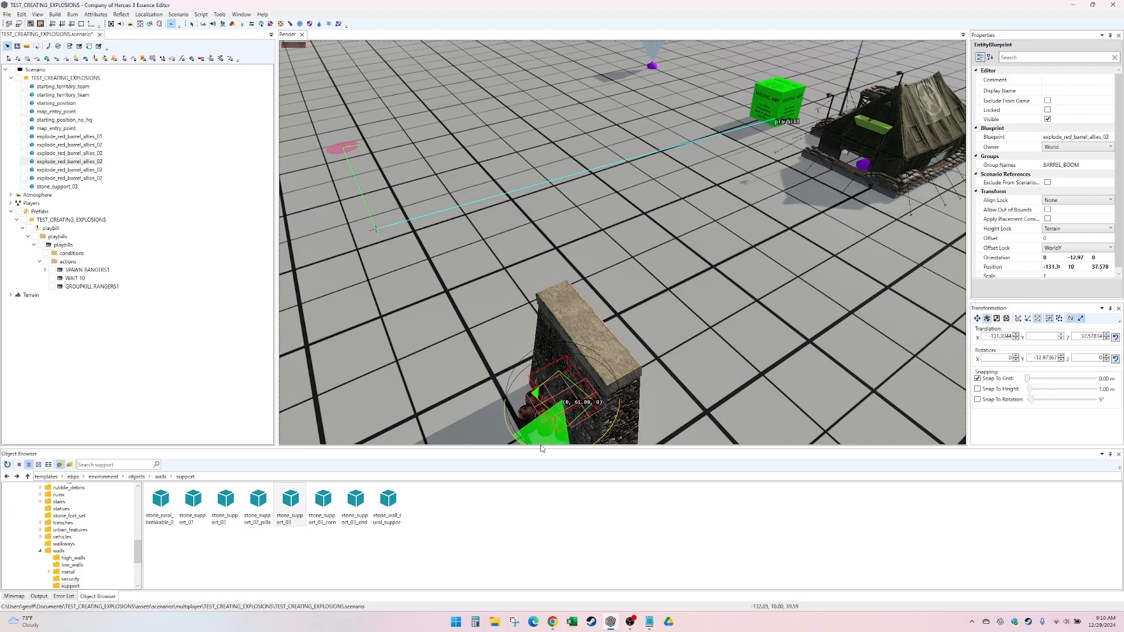
# - Rotate the last protruding barrel cluster on the shaded side to about -18 degrees and hide it inside the wall
pyautogui.click(536, 433)
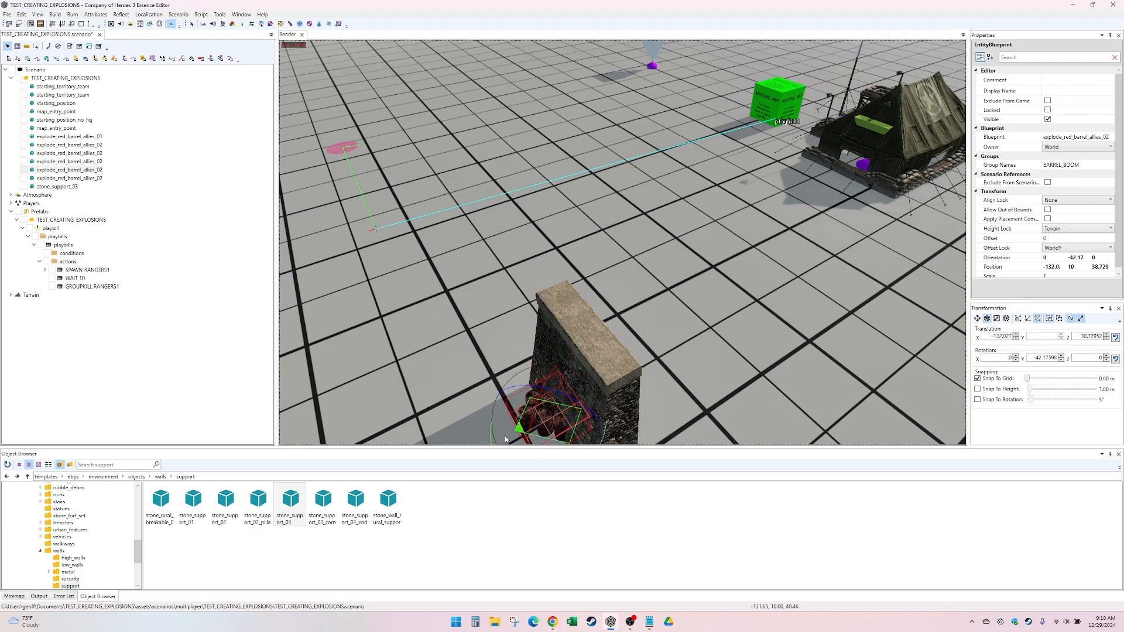
pyautogui.moveTo(490, 438); pyautogui.dragTo(579, 438)
pyautogui.press('w')
pyautogui.scroll(-3, 580, 438)
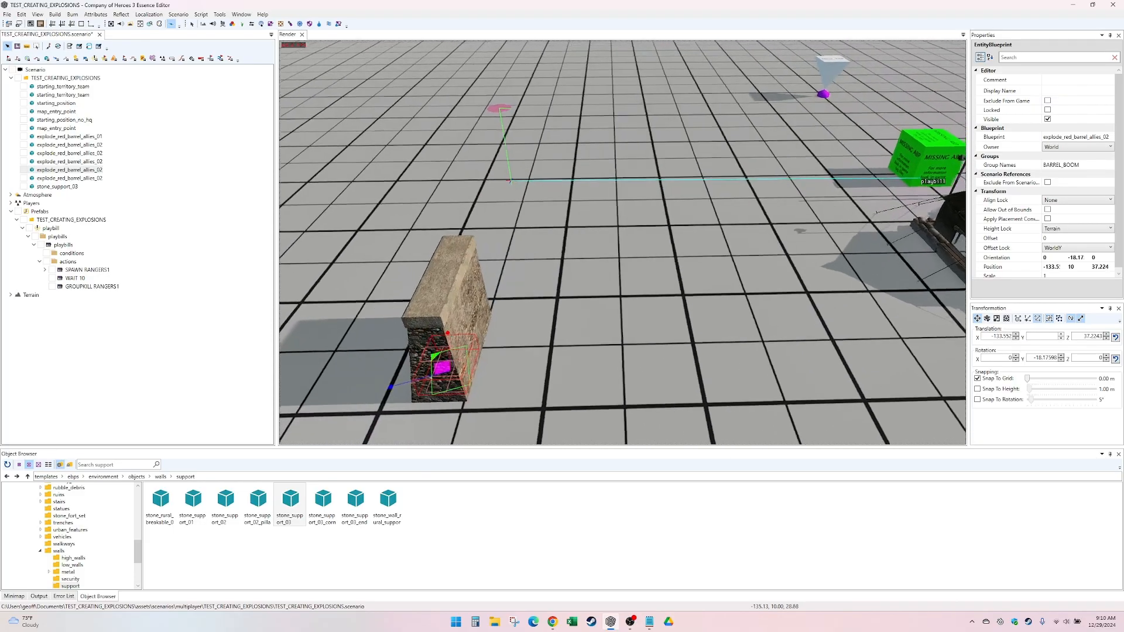
# - Nudge the stone support to about X -132.4, Z 37.1 so it covers the barrels from both sides
pyautogui.scroll(3, 520, 379)
pyautogui.click(521, 375)
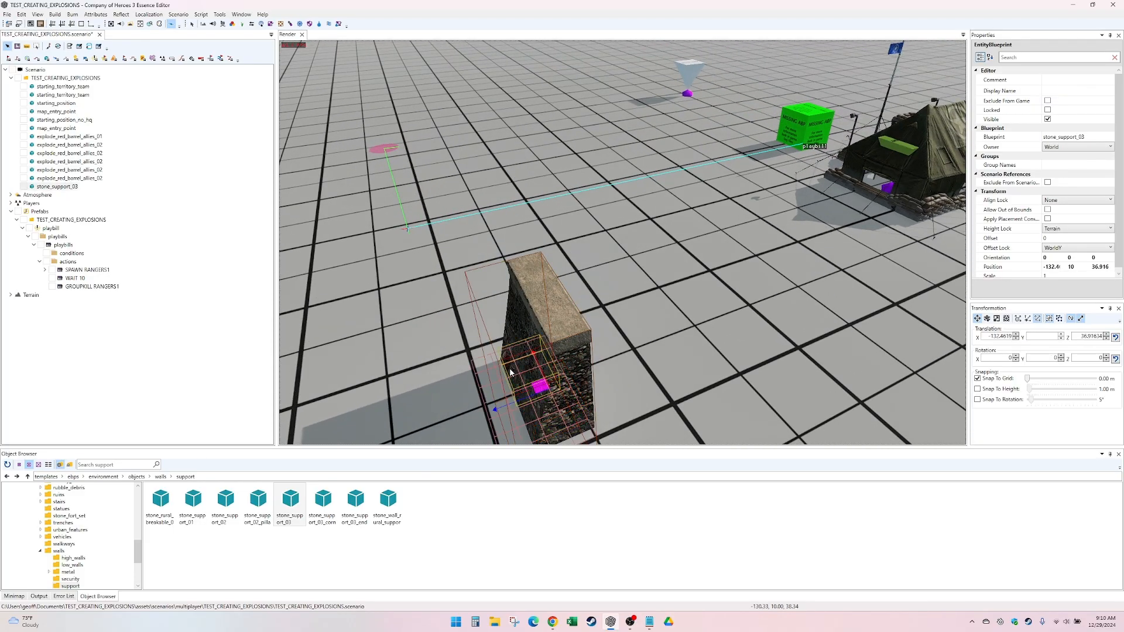
pyautogui.moveTo(540, 382)
pyautogui.mouseDown()
pyautogui.moveTo(547, 388)
pyautogui.moveTo(535, 392)
pyautogui.mouseUp()
pyautogui.moveTo(564, 395); pyautogui.dragTo(655, 399, button='middle')
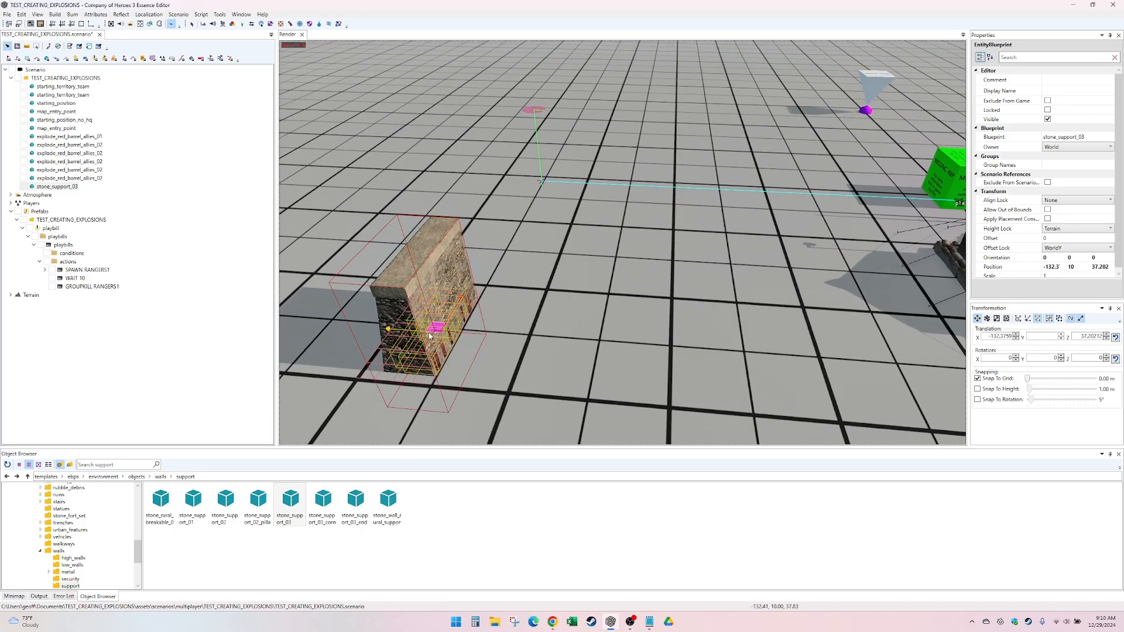
pyautogui.moveTo(425, 332); pyautogui.dragTo(431, 332)
pyautogui.moveTo(469, 354); pyautogui.dragTo(544, 345, button='middle')
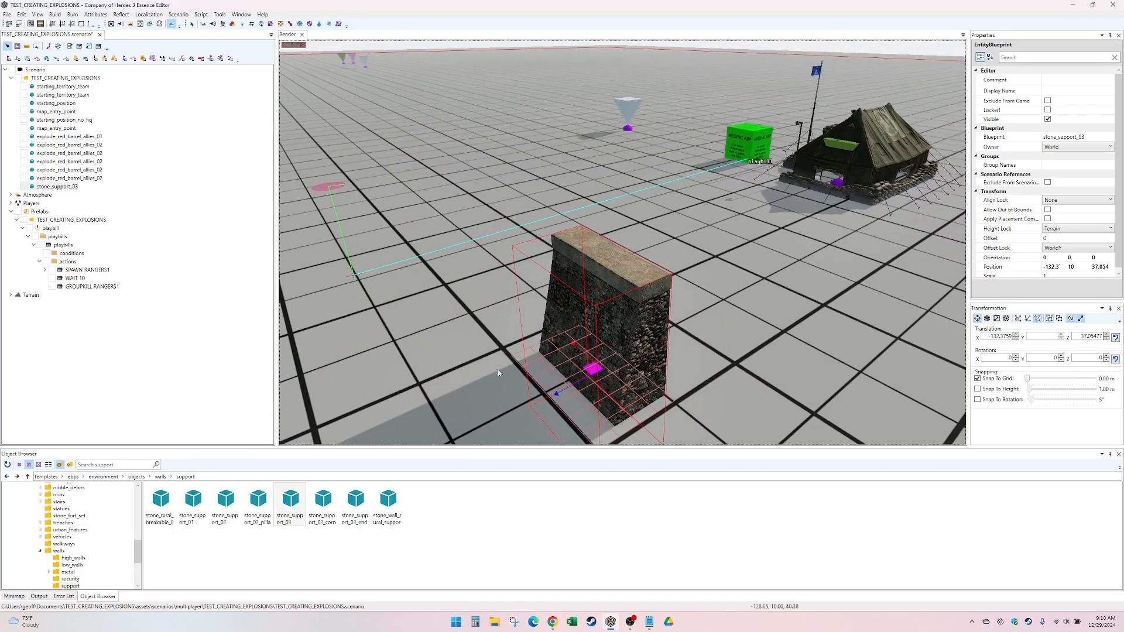
pyautogui.click(481, 396)
pyautogui.moveTo(481, 395); pyautogui.dragTo(474, 396, button='middle')
pyautogui.moveTo(481, 396); pyautogui.dragTo(405, 407)
pyautogui.moveTo(454, 342); pyautogui.dragTo(450, 342, button='middle')
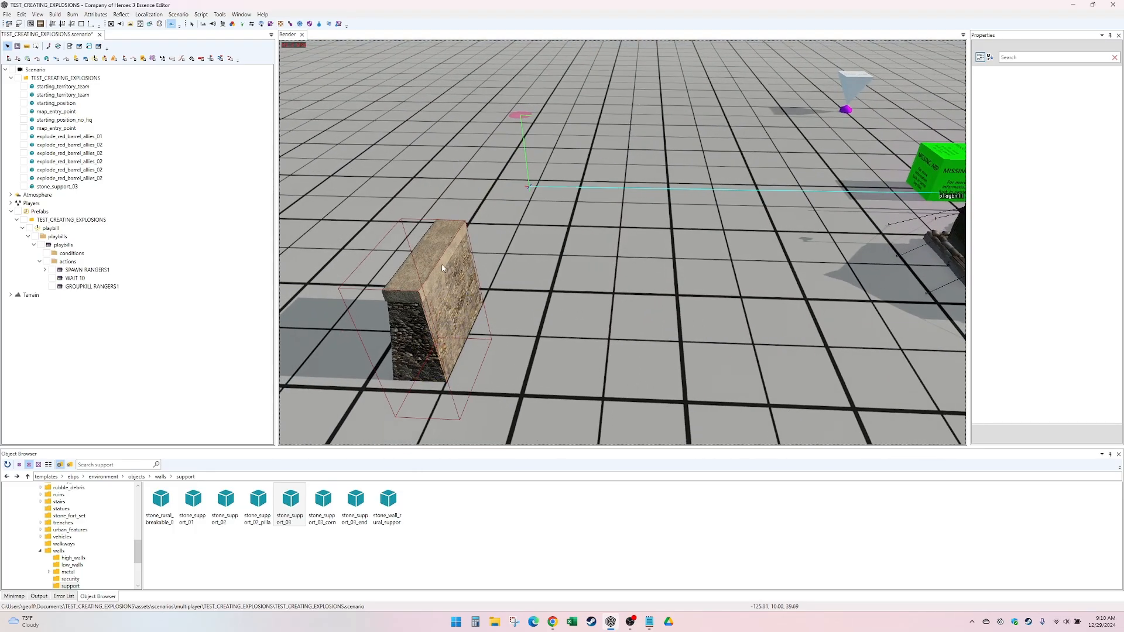
# - Assign the stone support wall to a group named SUPPORT
pyautogui.click(446, 268)
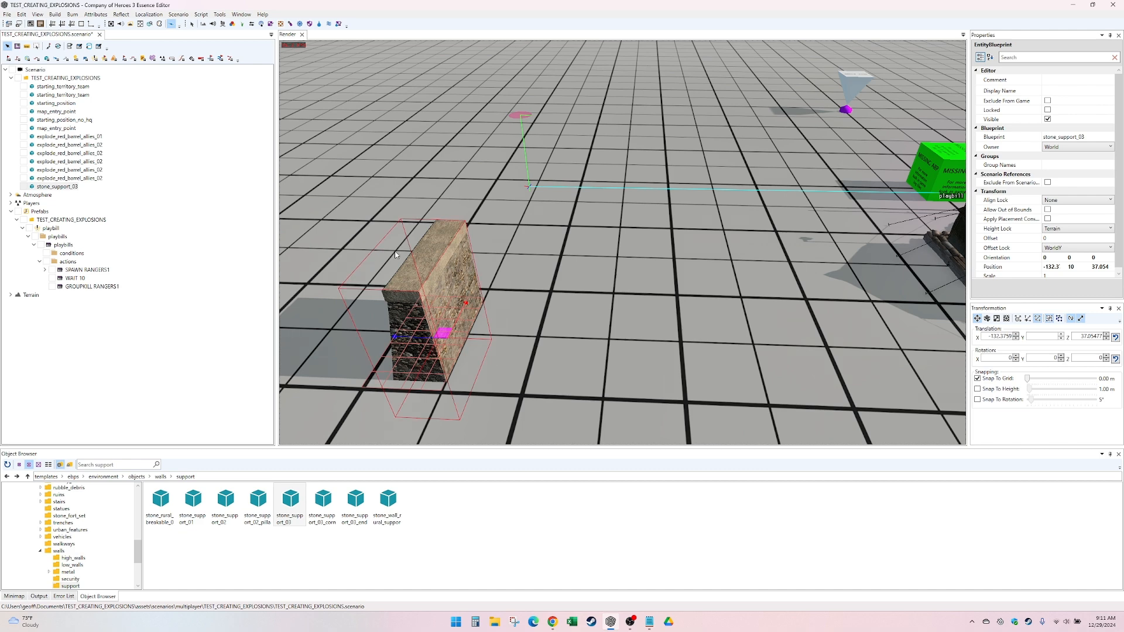
pyautogui.click(1064, 165)
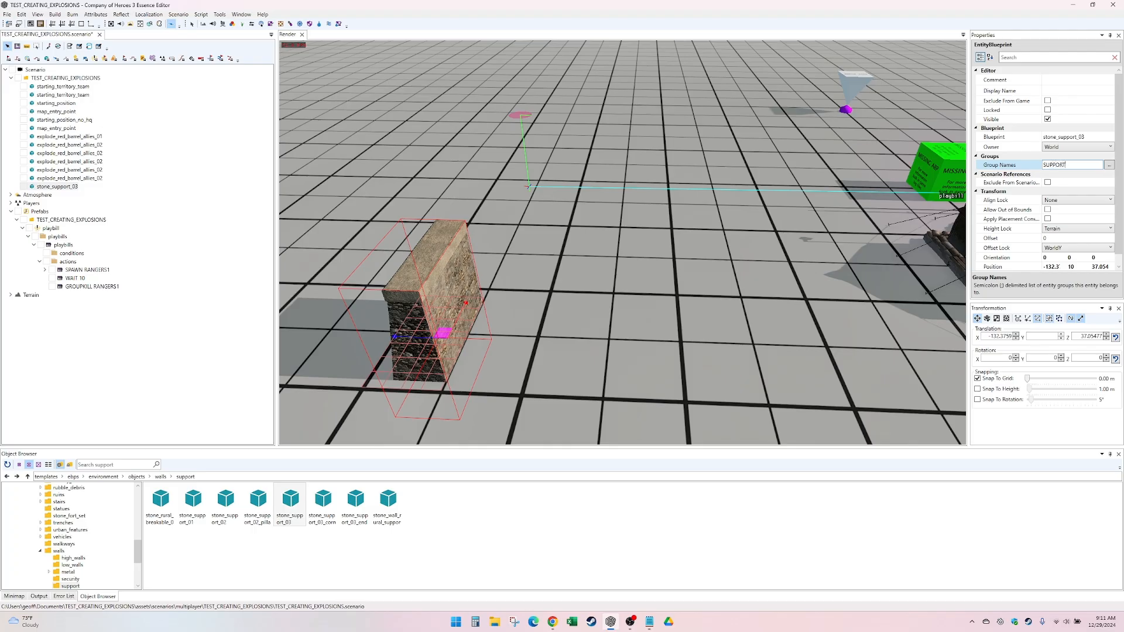
pyautogui.hotkey('ctrl', 'a')
# - Add a second playbill prefab to the TEST_CREATING_EXPLOSIONS prefab layer and give it a playbills entry
pyautogui.rightClick(52, 221)
pyautogui.click(72, 227)
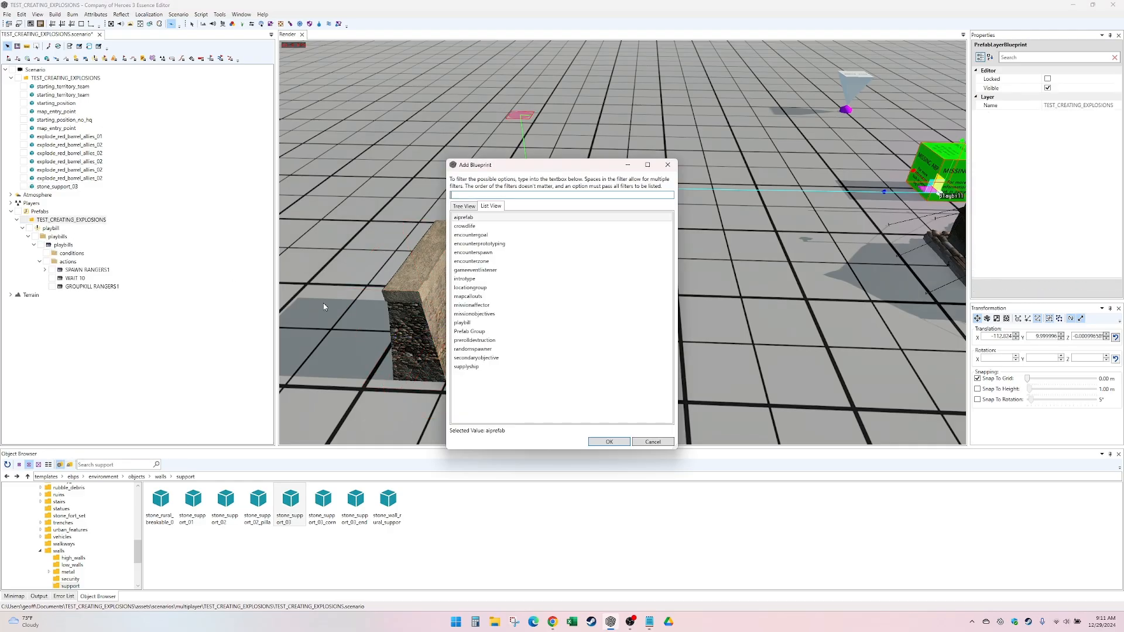
pyautogui.doubleClick(465, 322)
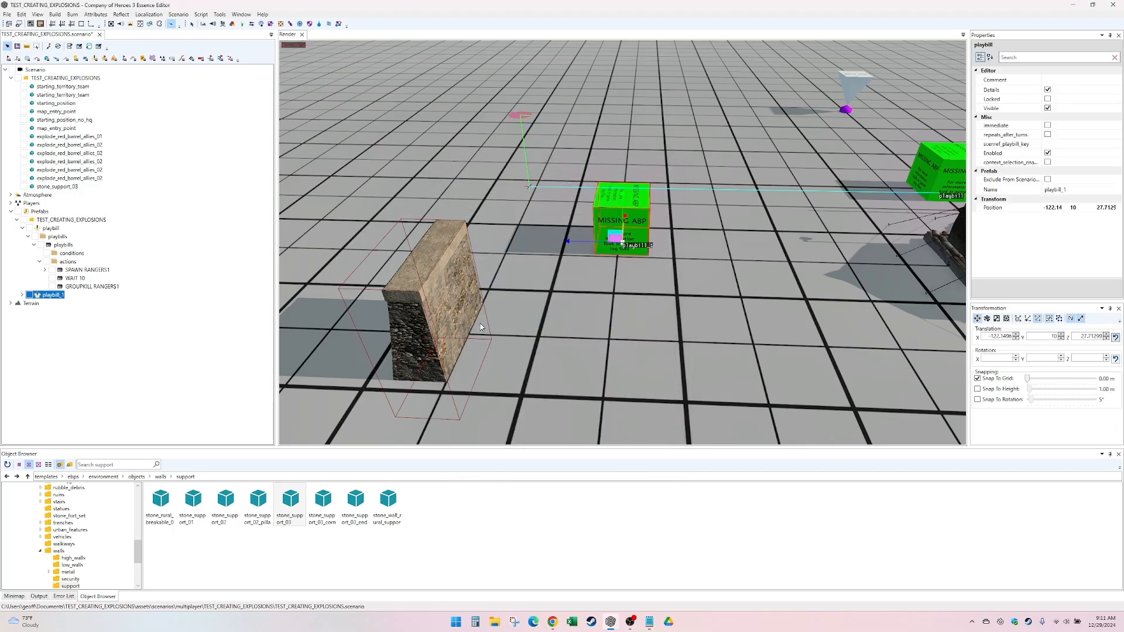
pyautogui.rightClick(61, 298)
pyautogui.click(83, 304)
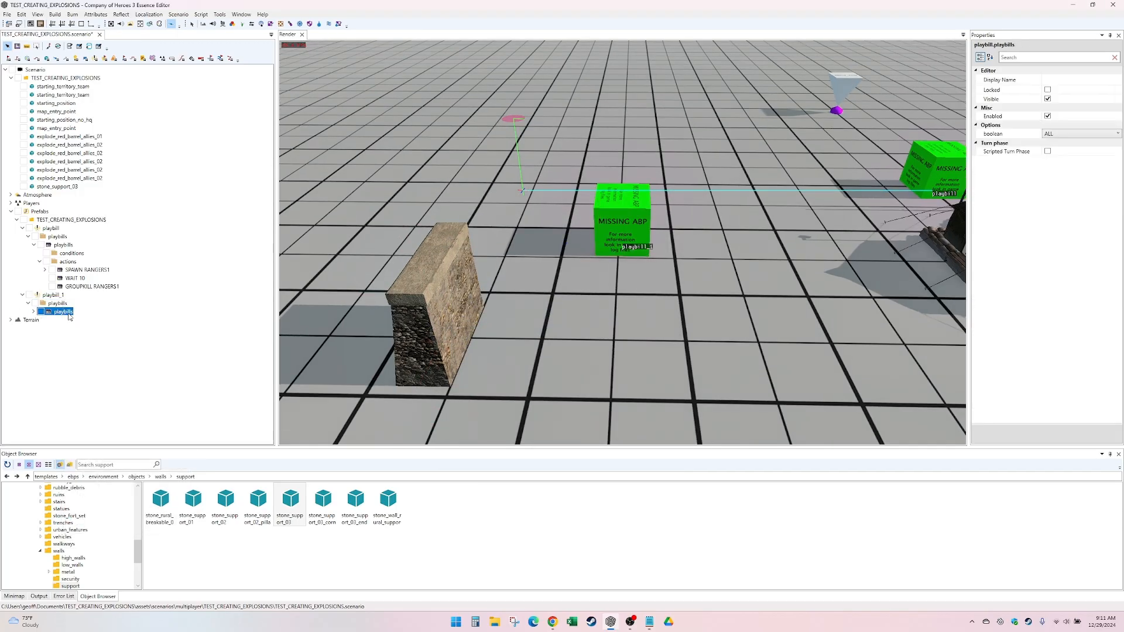
# - Add a UnitAtLocation condition to the new playbills entry with comparison IS_GREATER_THAN_OR_EQUAL and amount 1
pyautogui.rightClick(69, 316)
pyautogui.click(167, 332)
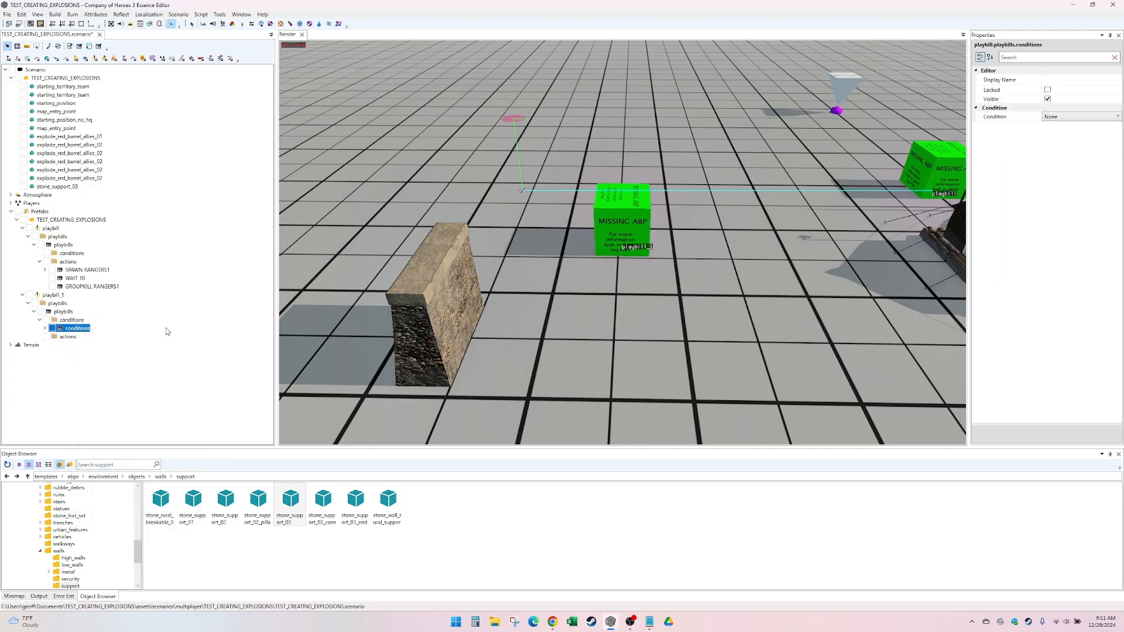
pyautogui.click(1076, 116)
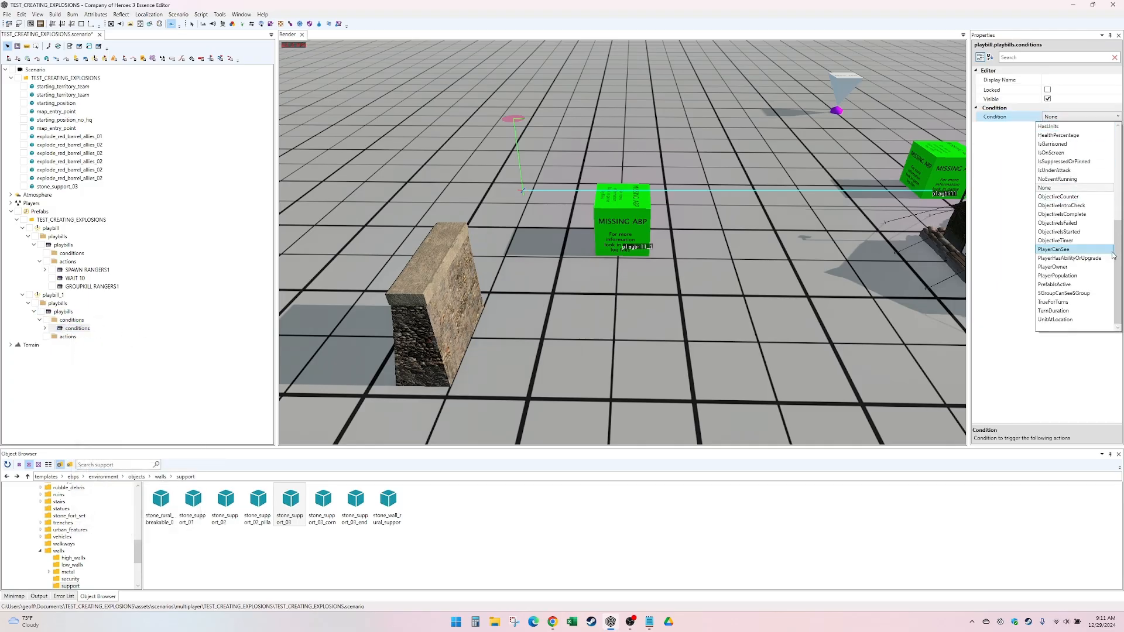
pyautogui.click(1062, 320)
pyautogui.click(1074, 136)
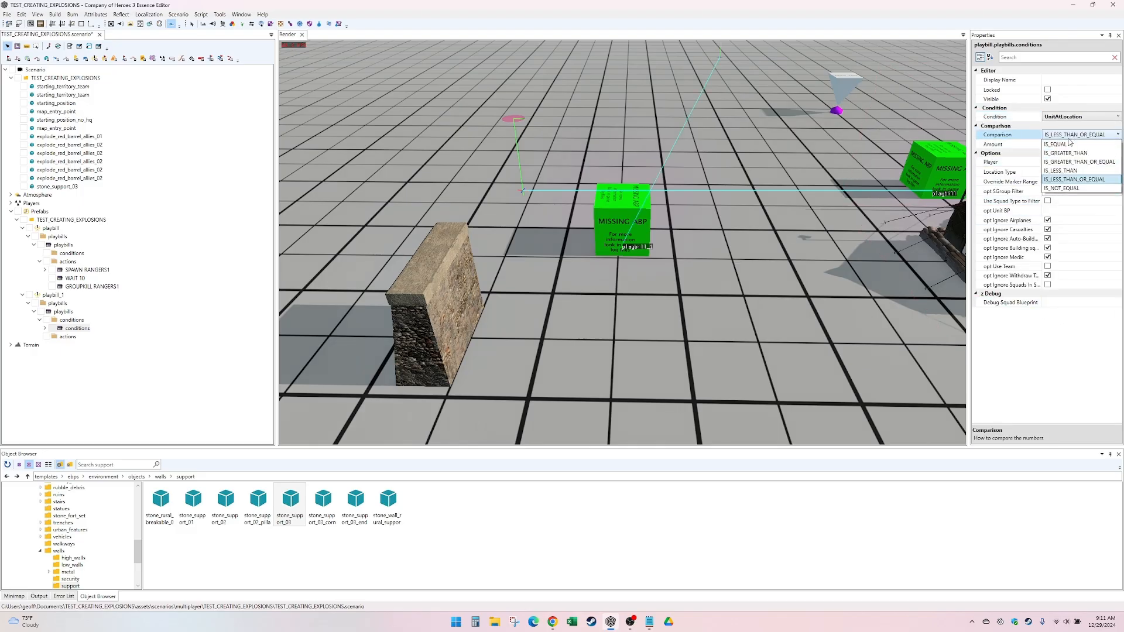
pyautogui.click(1065, 164)
pyautogui.click(1050, 144)
pyautogui.write('1')
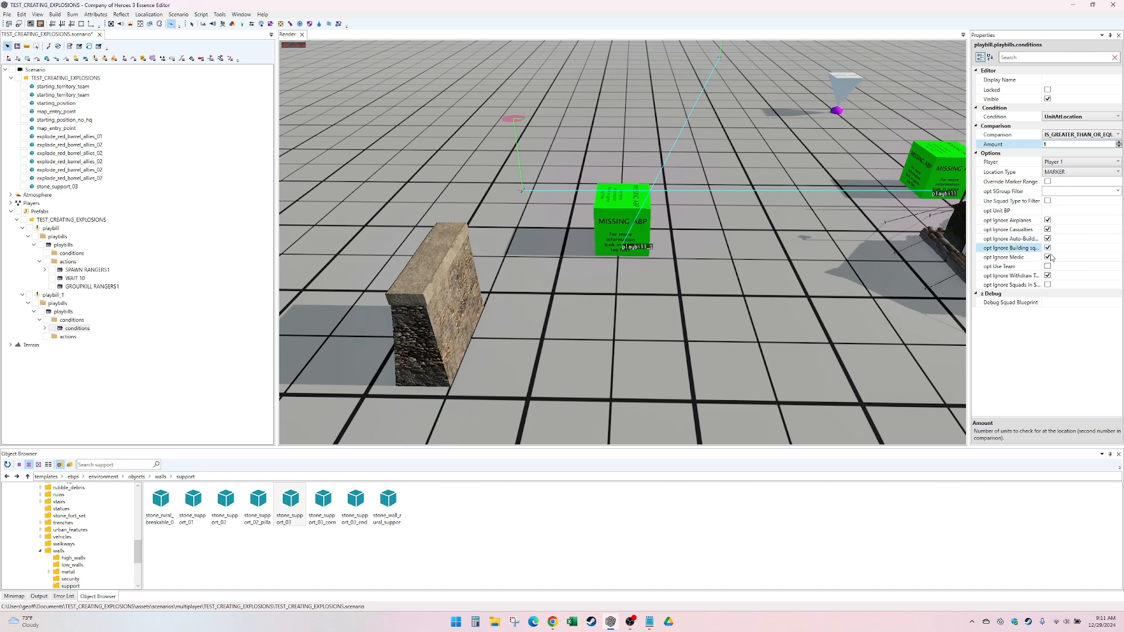
# - Move the UnitAtLocation position marker beside the stone support to about X -132.6, Z 31.6 and give its proximity circle a radius of 10
pyautogui.click(718, 57)
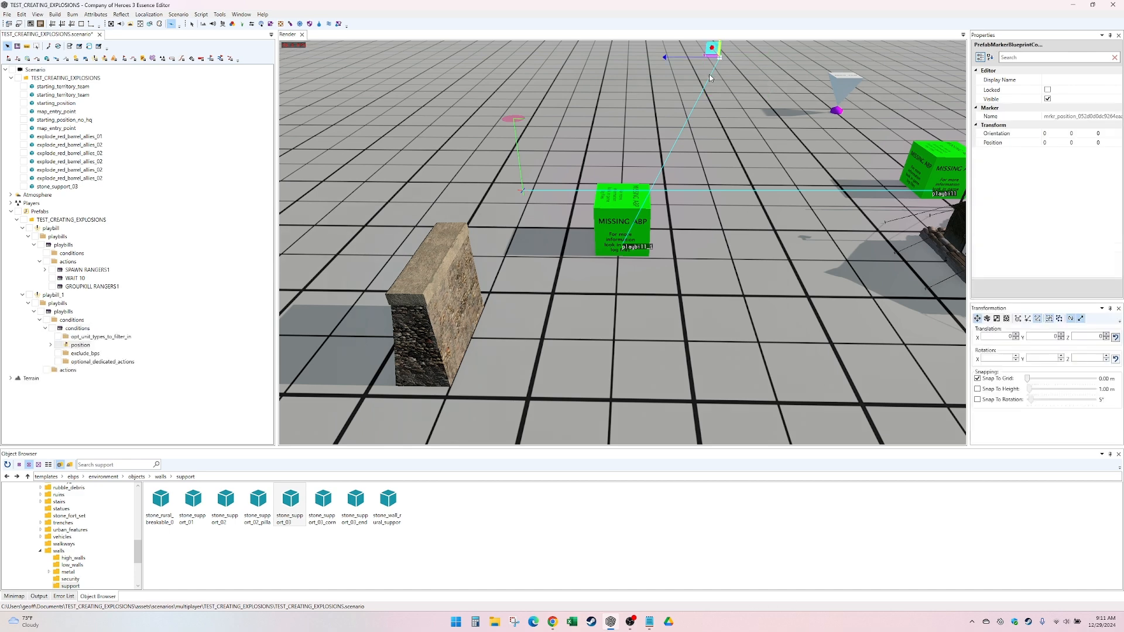
pyautogui.moveTo(709, 67)
pyautogui.mouseDown()
pyautogui.moveTo(584, 377)
pyautogui.moveTo(525, 447)
pyautogui.mouseUp()
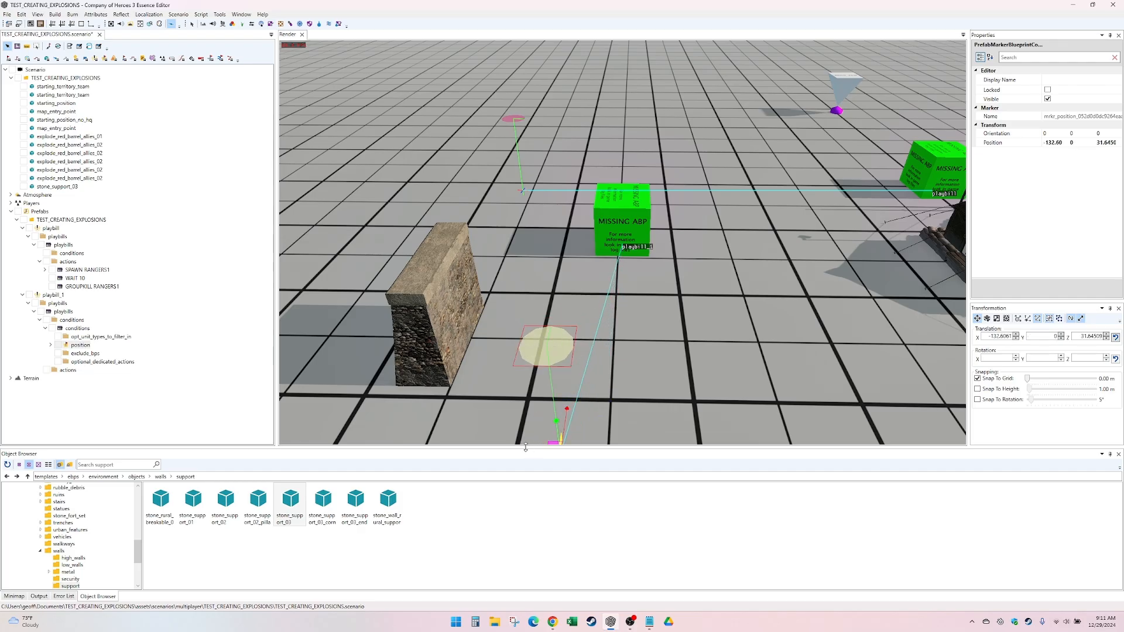
pyautogui.click(51, 346)
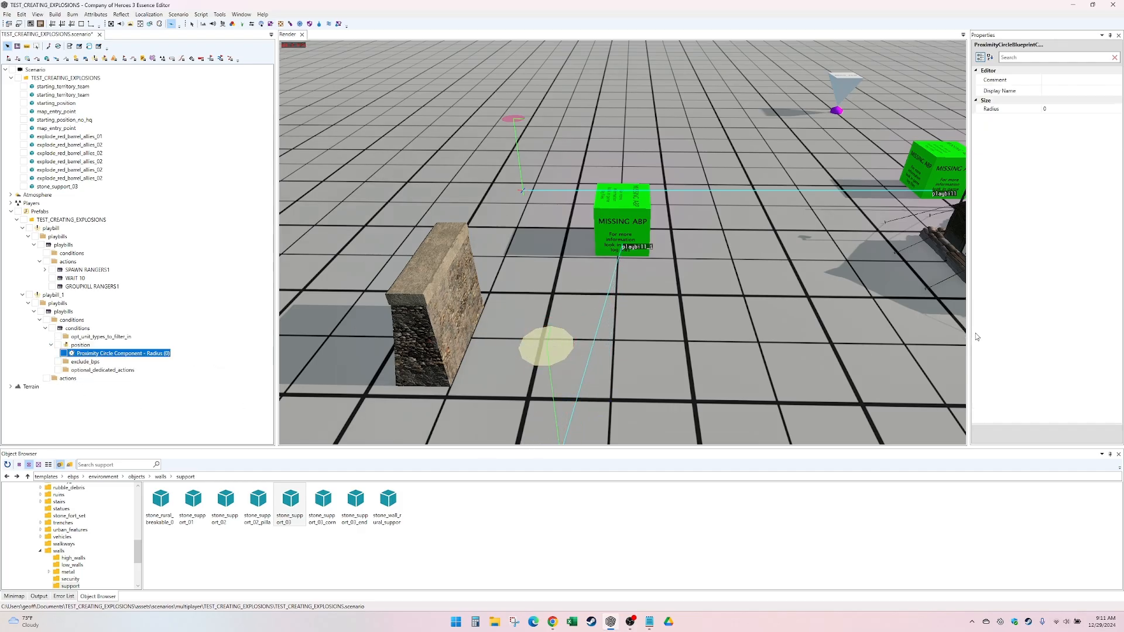
pyautogui.click(1044, 109)
pyautogui.write('10')
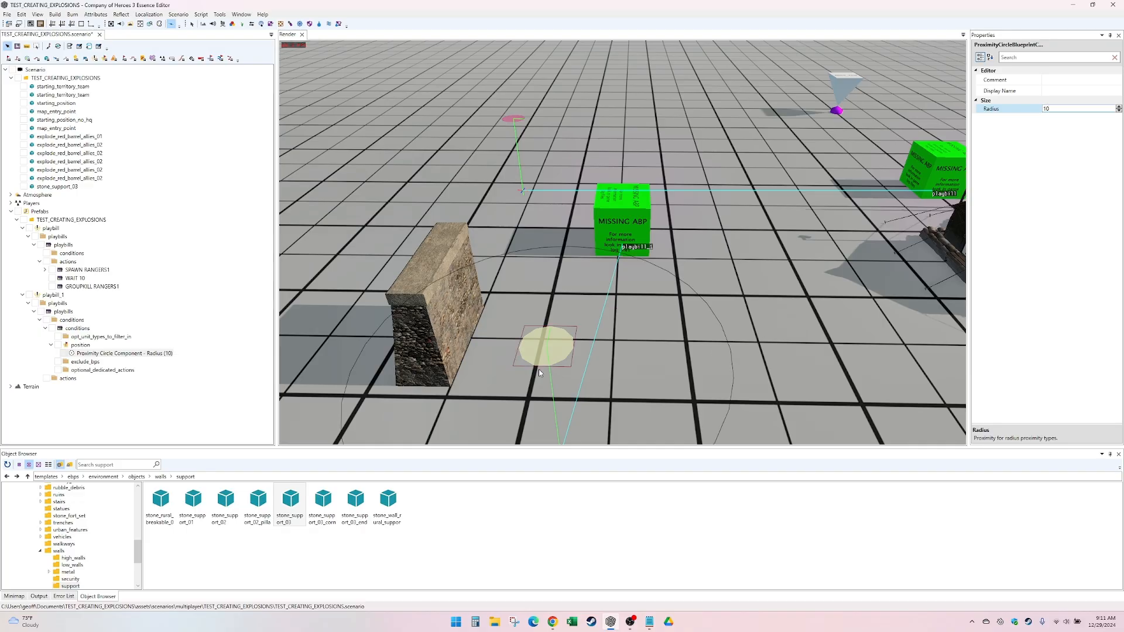
# - Set the proximity circle's radius to 5 and nudge the position marker to about X -132.5, Z 30.6
pyautogui.click(1068, 103)
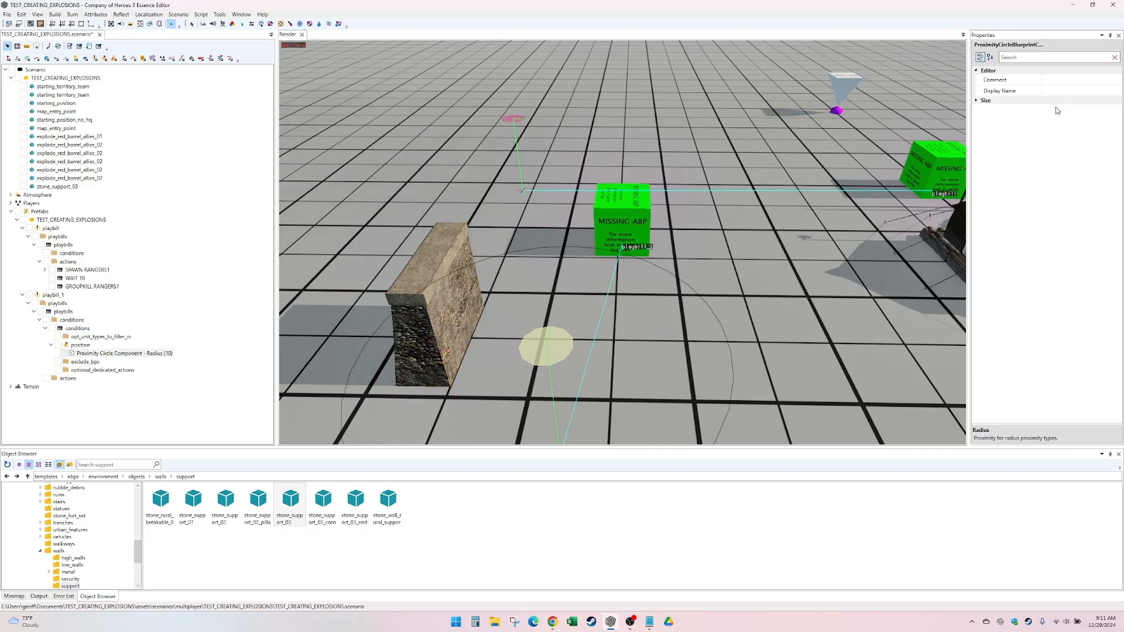
pyautogui.click(1055, 102)
pyautogui.click(1053, 109)
pyautogui.write('6')
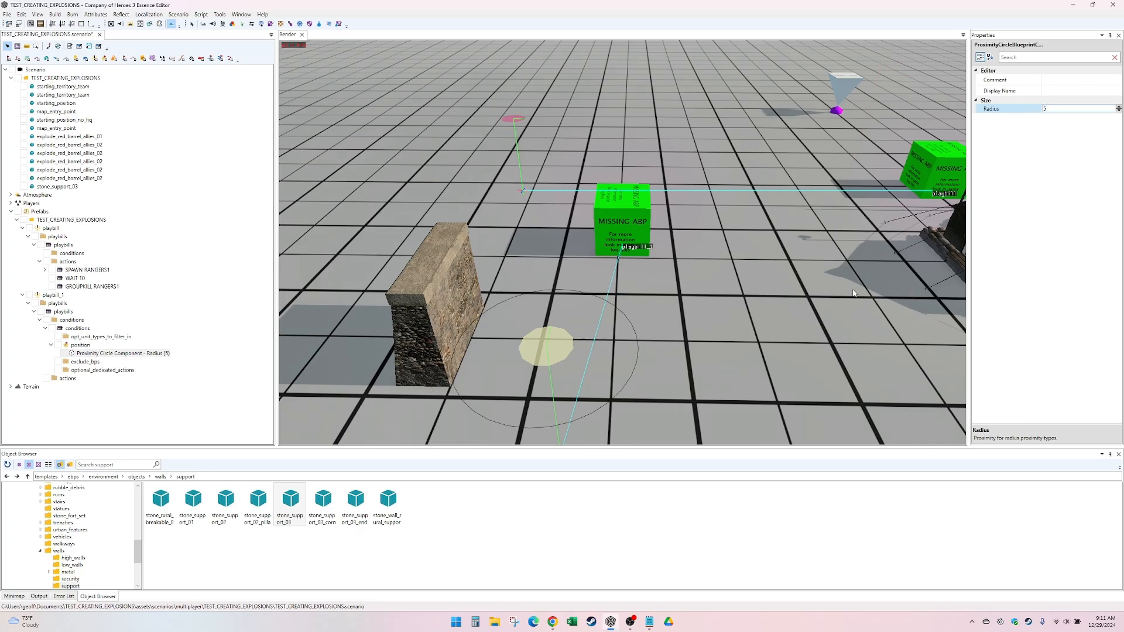
pyautogui.click(547, 354)
pyautogui.scroll(-1, 545, 383)
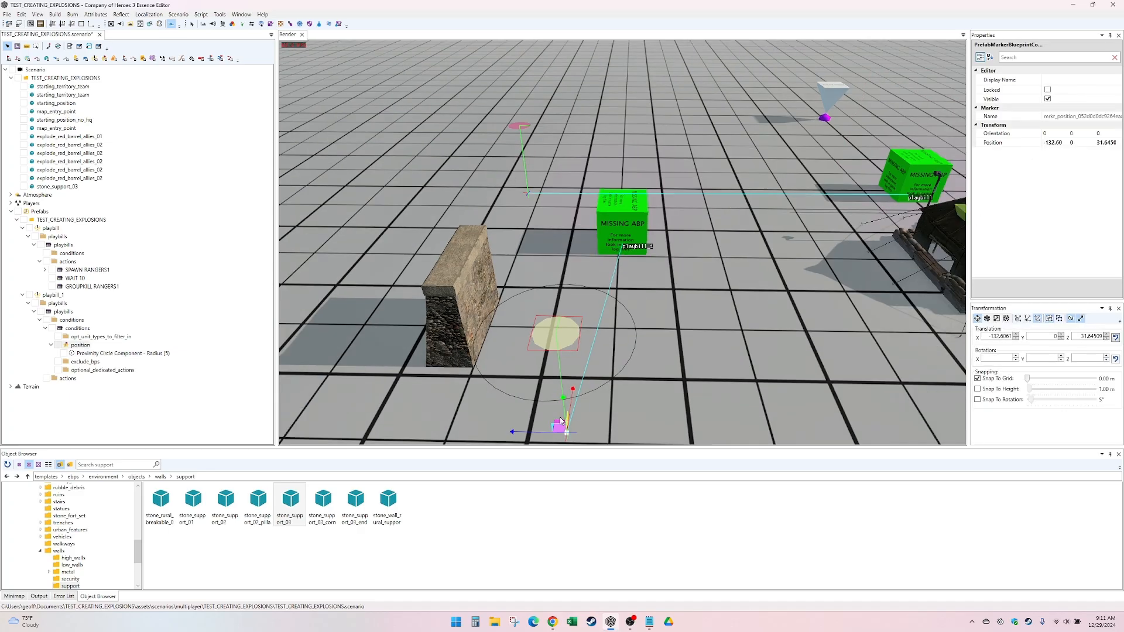
pyautogui.moveTo(557, 424); pyautogui.dragTo(576, 425)
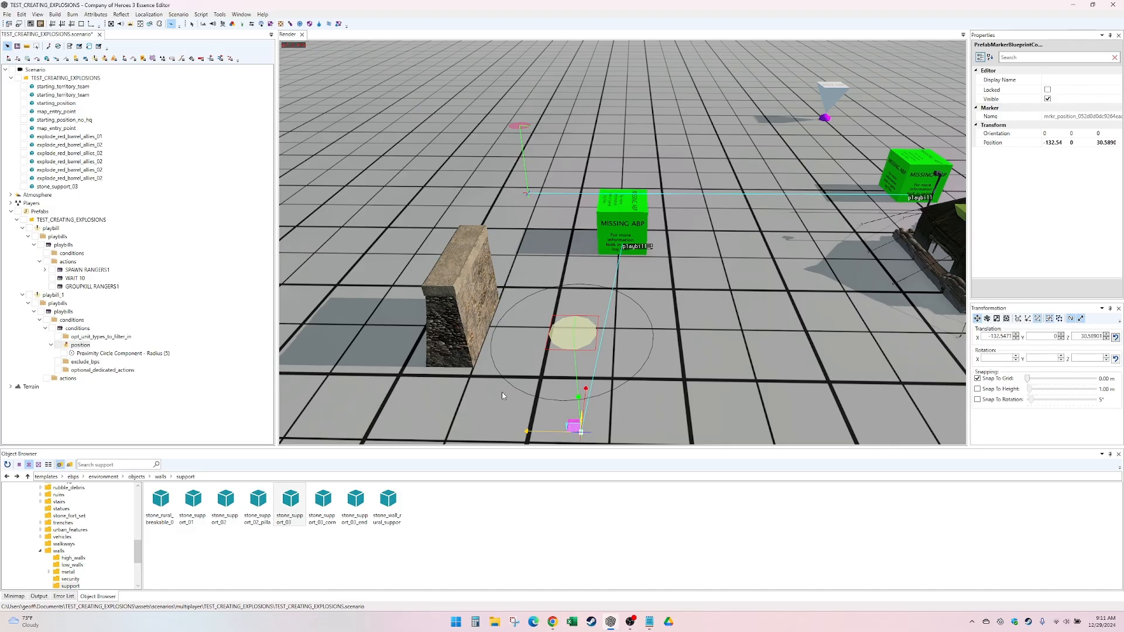
# - Add a new tile entry to the terrain's Tiles
pyautogui.click(10, 387)
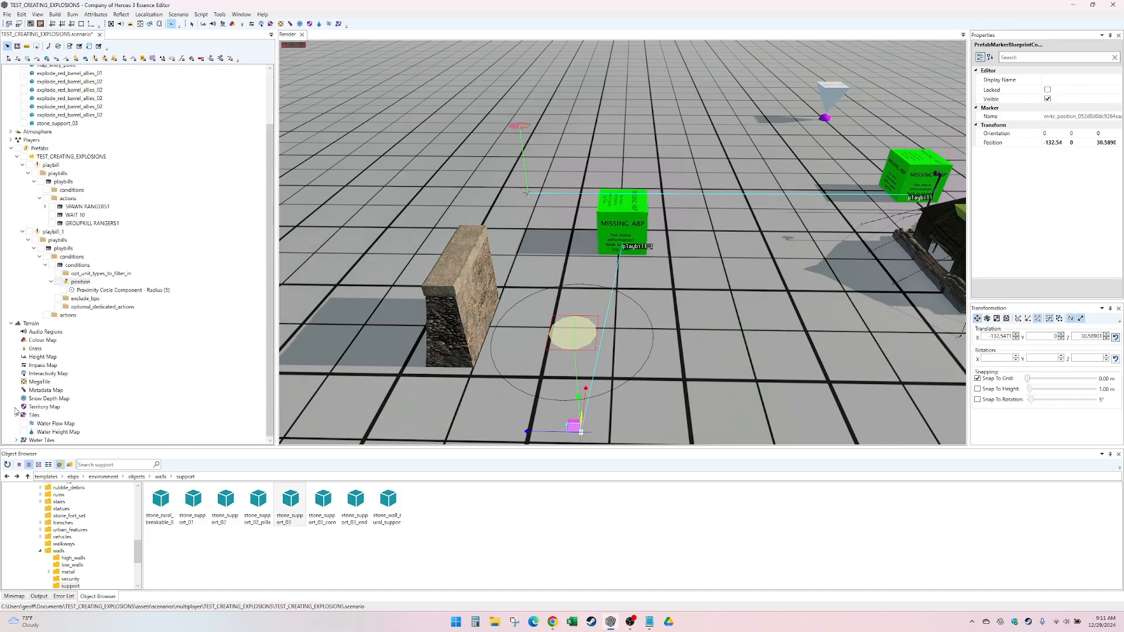
pyautogui.click(16, 415)
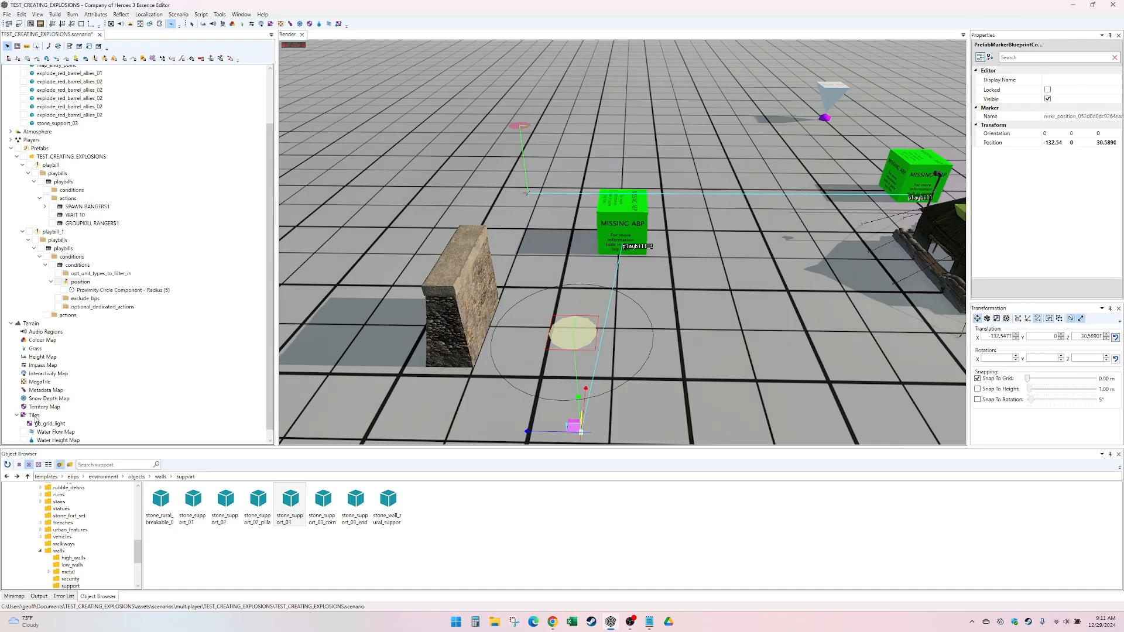
pyautogui.click(35, 416)
pyautogui.rightClick(35, 415)
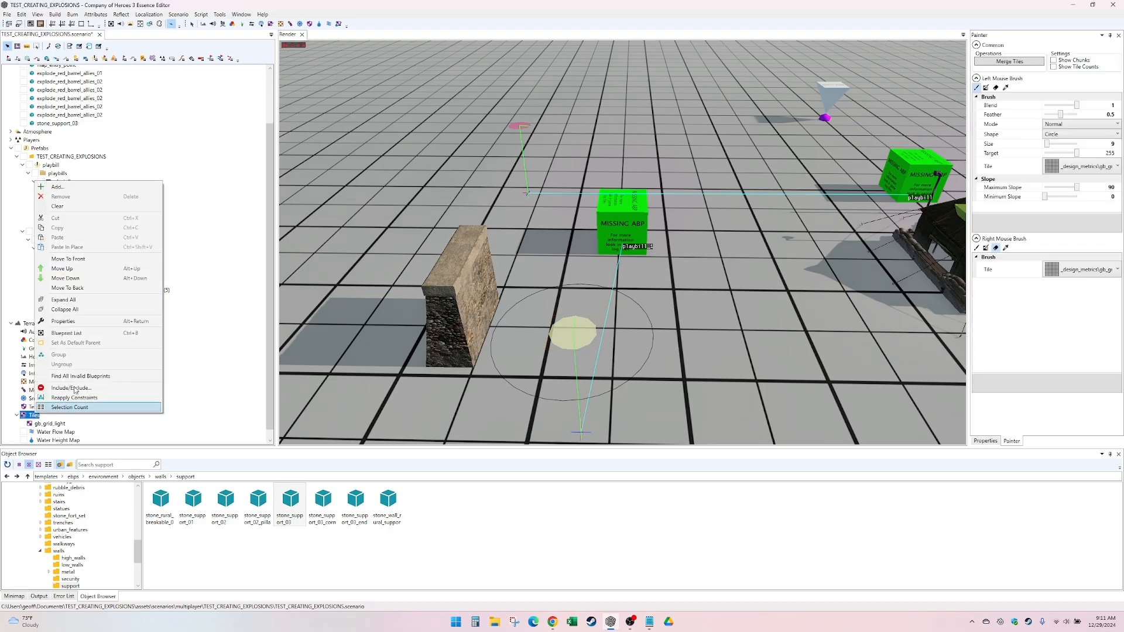
pyautogui.click(107, 187)
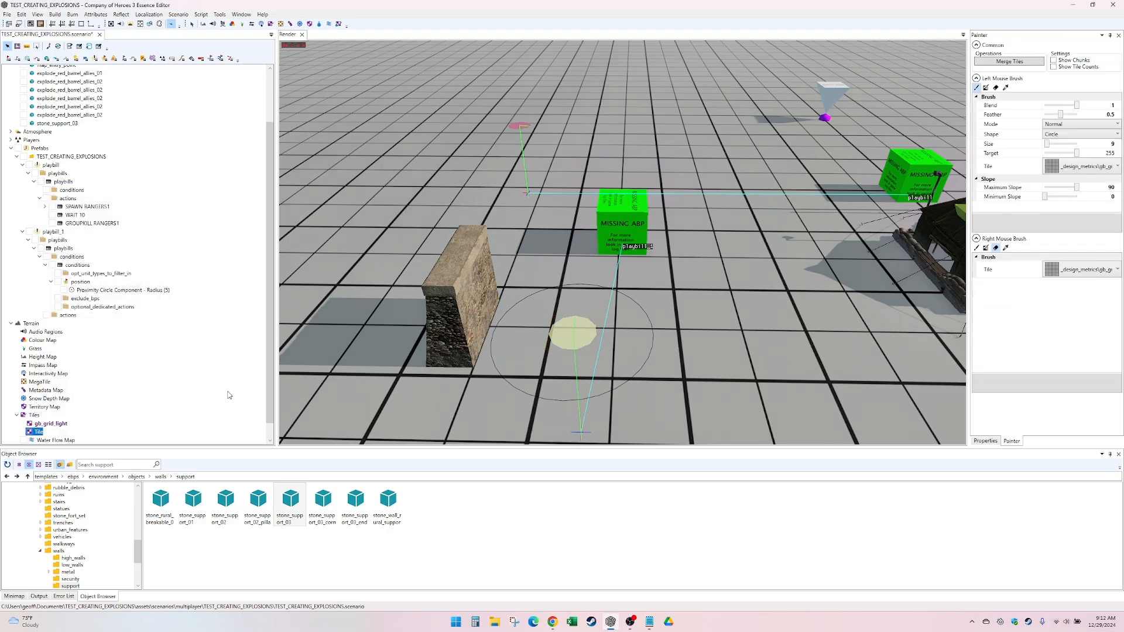
# - Set the new tile's blueprint to grass_01 from the grass folder and decline the reminder to save
pyautogui.click(985, 441)
pyautogui.click(1077, 114)
pyautogui.click(1116, 115)
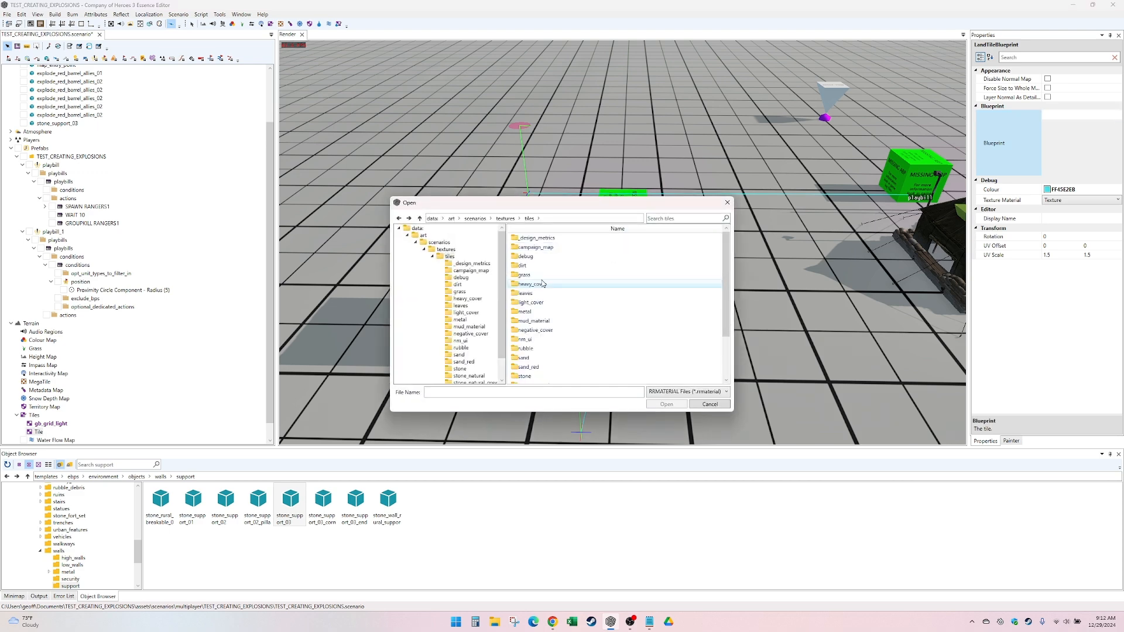
pyautogui.doubleClick(538, 276)
pyautogui.doubleClick(540, 367)
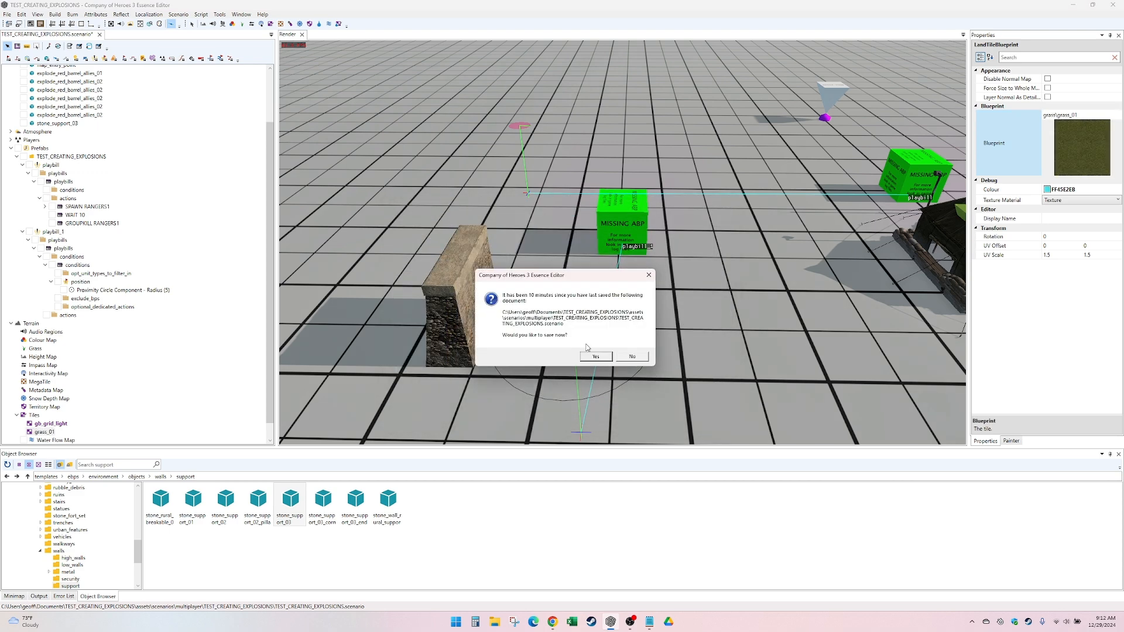
pyautogui.click(626, 353)
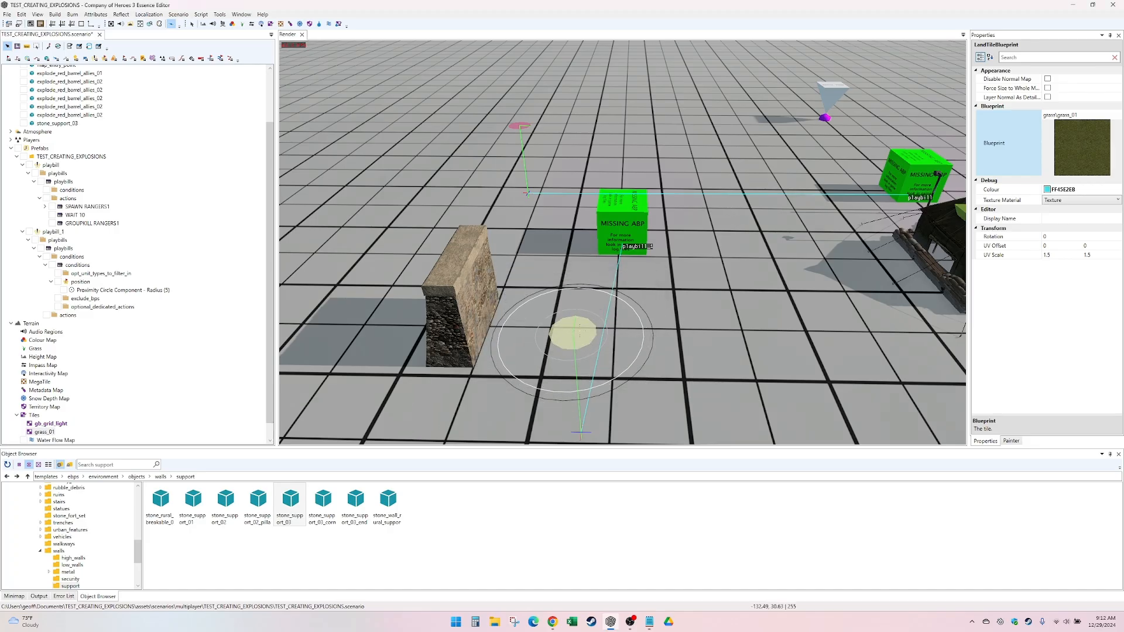
# - Paint a patch of the grass_01 tile on the ground within the position marker's proximity circle
pyautogui.click(1012, 442)
pyautogui.click(1100, 170)
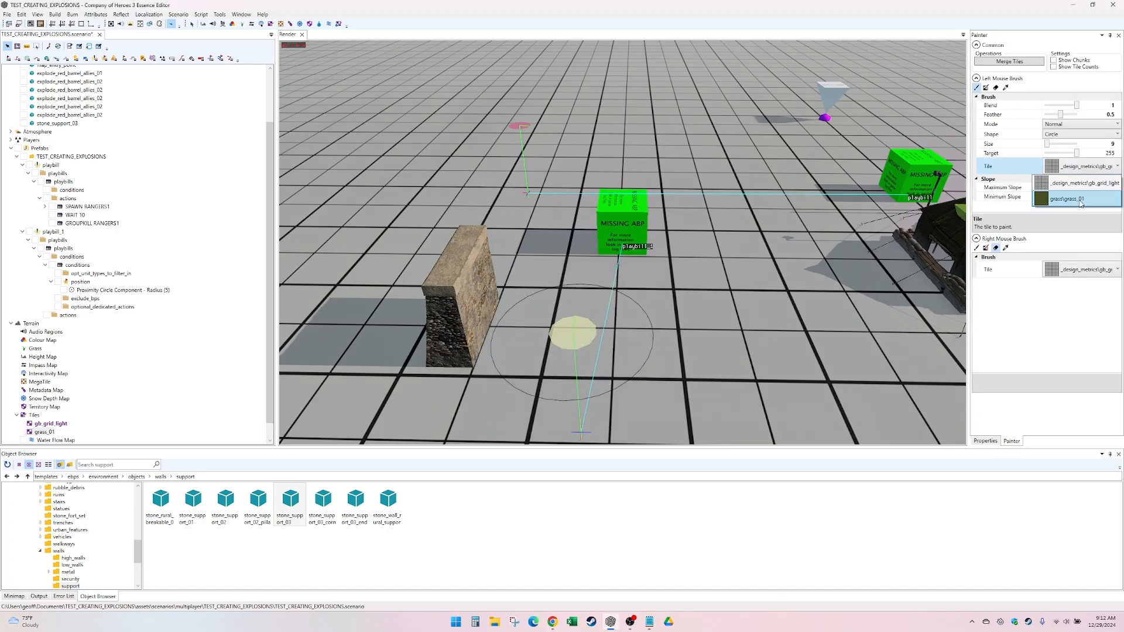
pyautogui.click(1080, 183)
pyautogui.click(573, 329)
pyautogui.moveTo(574, 330); pyautogui.dragTo(565, 344)
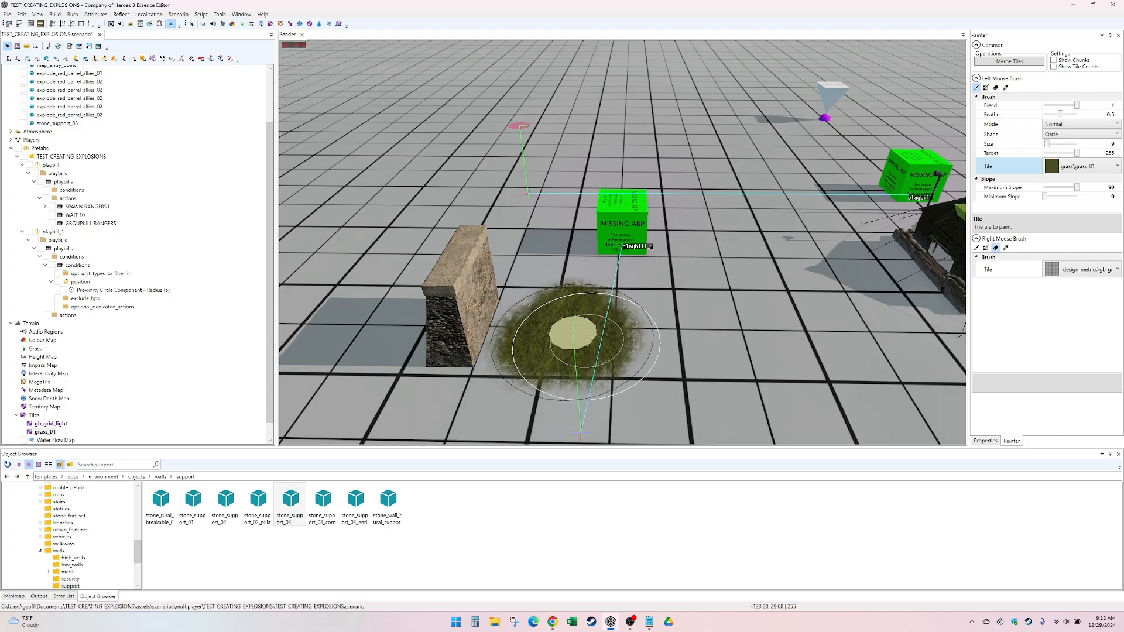
# - Give the UnitAtLocation condition the display name UNIT AT LOCATION
pyautogui.click(79, 265)
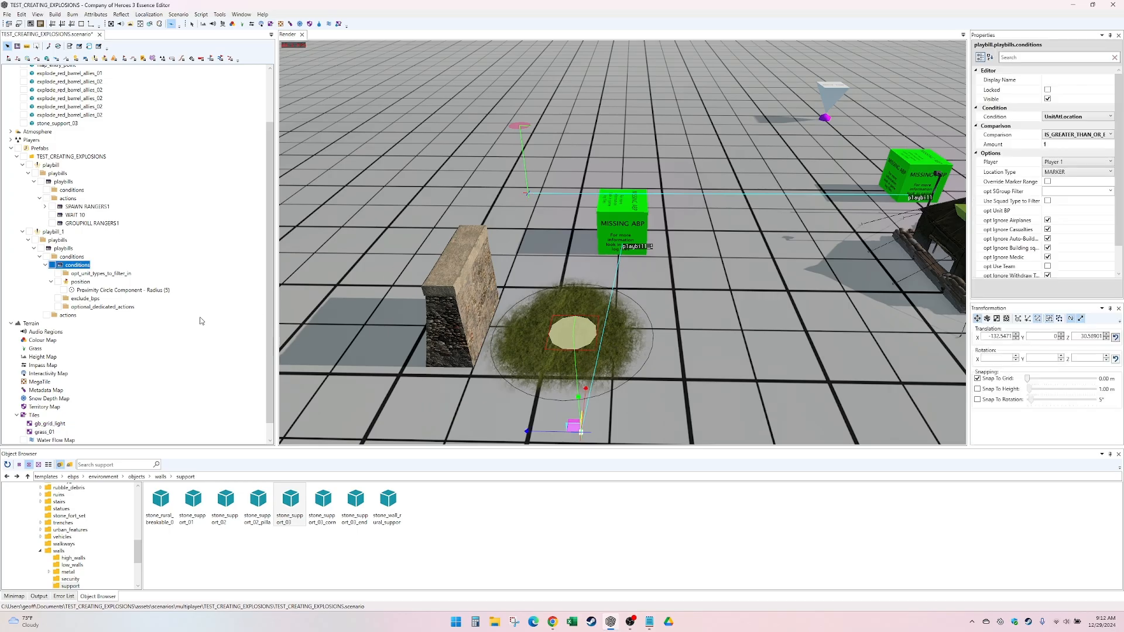
pyautogui.click(1072, 81)
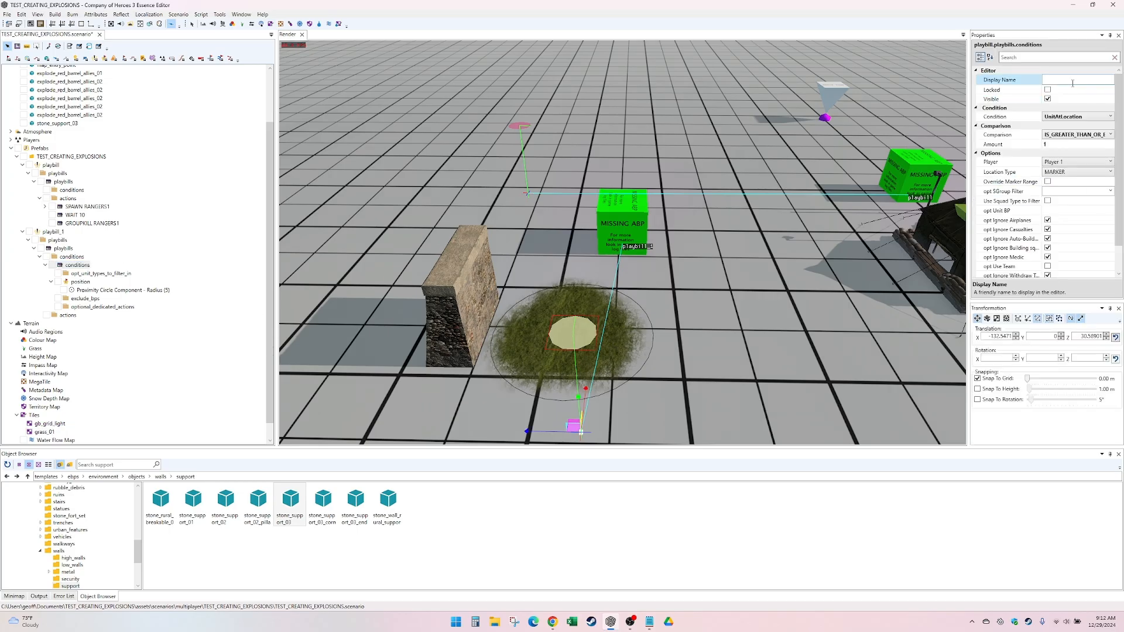
pyautogui.write('UNIT AT LOCATION')
pyautogui.press('Return')
# - Add an action to the second playbill's actions and set it to GroupKill
pyautogui.click(78, 285)
pyautogui.rightClick(70, 316)
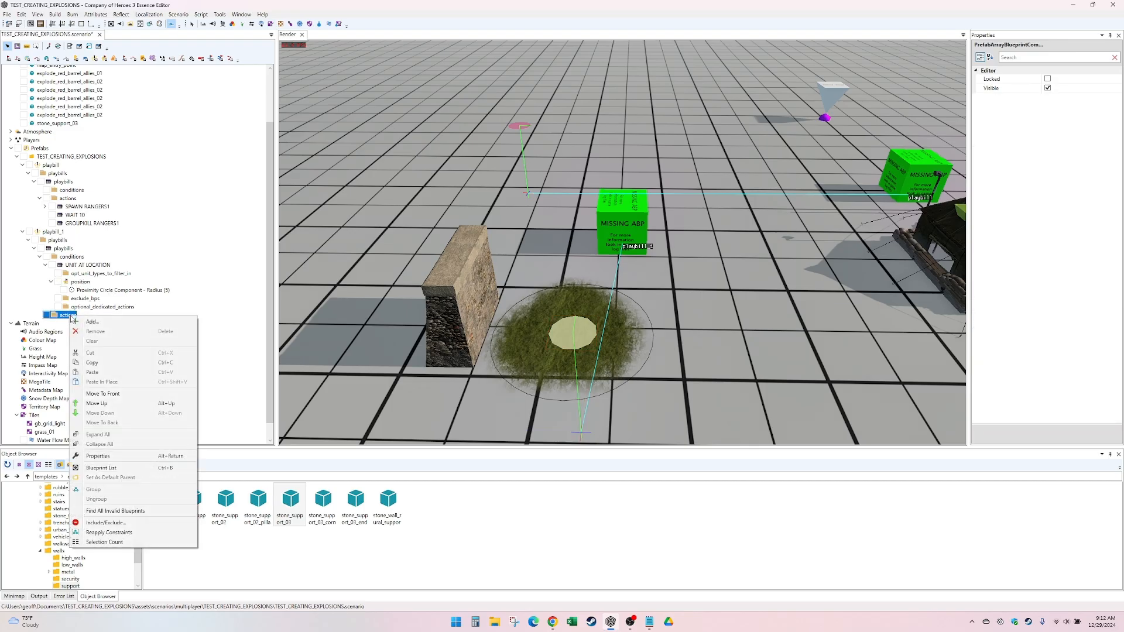
pyautogui.click(91, 323)
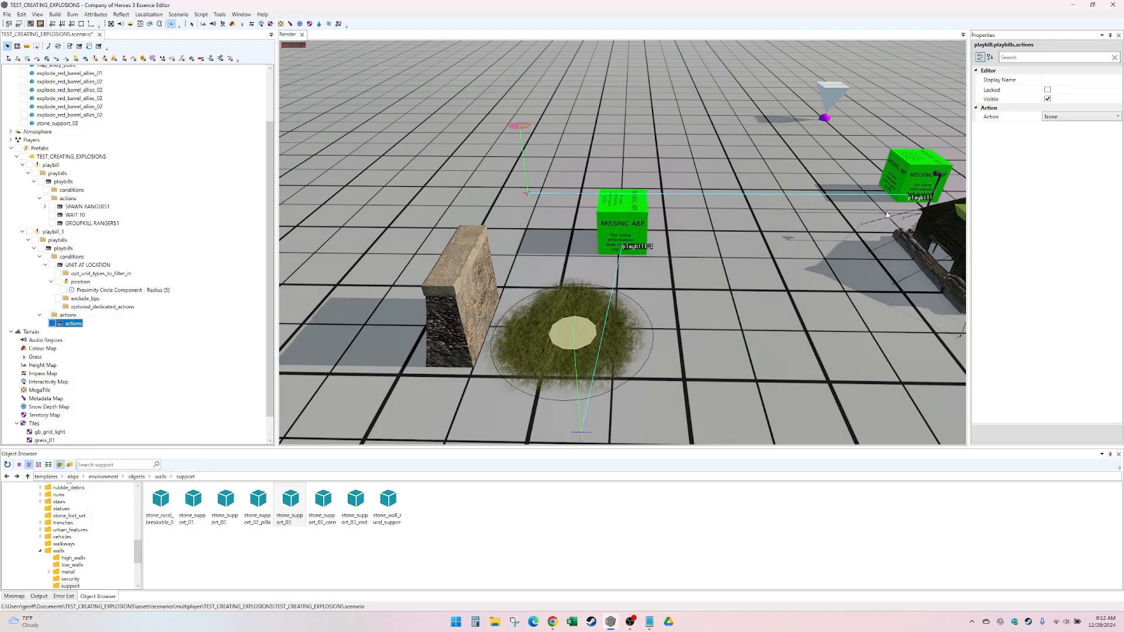
pyautogui.click(1082, 117)
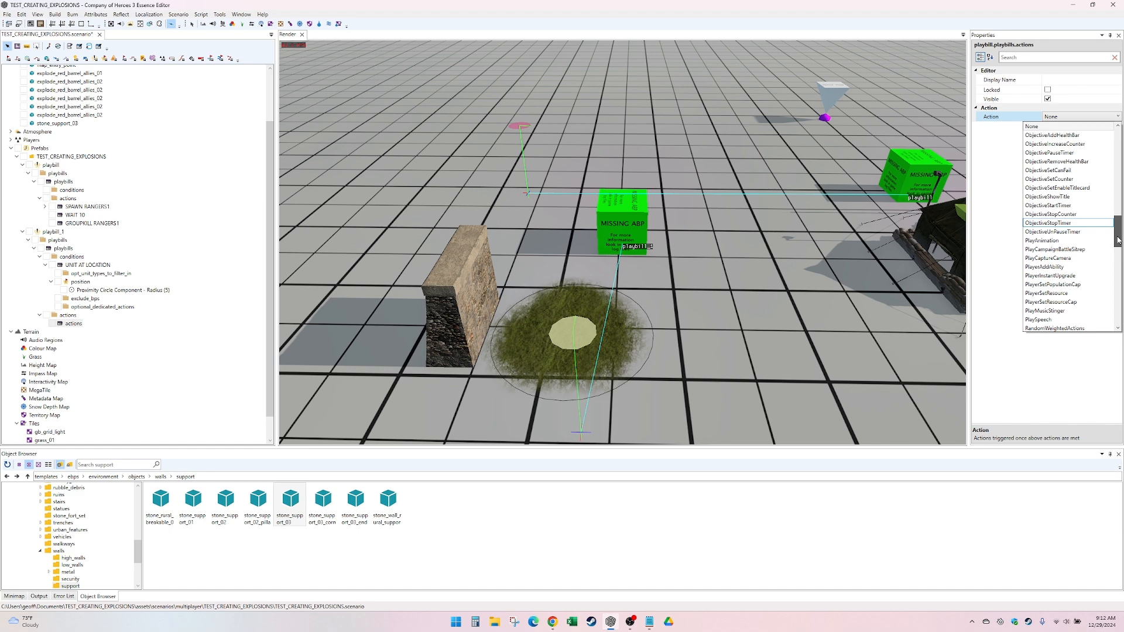
pyautogui.scroll(-2, 1119, 247)
pyautogui.scroll(9, 1119, 247)
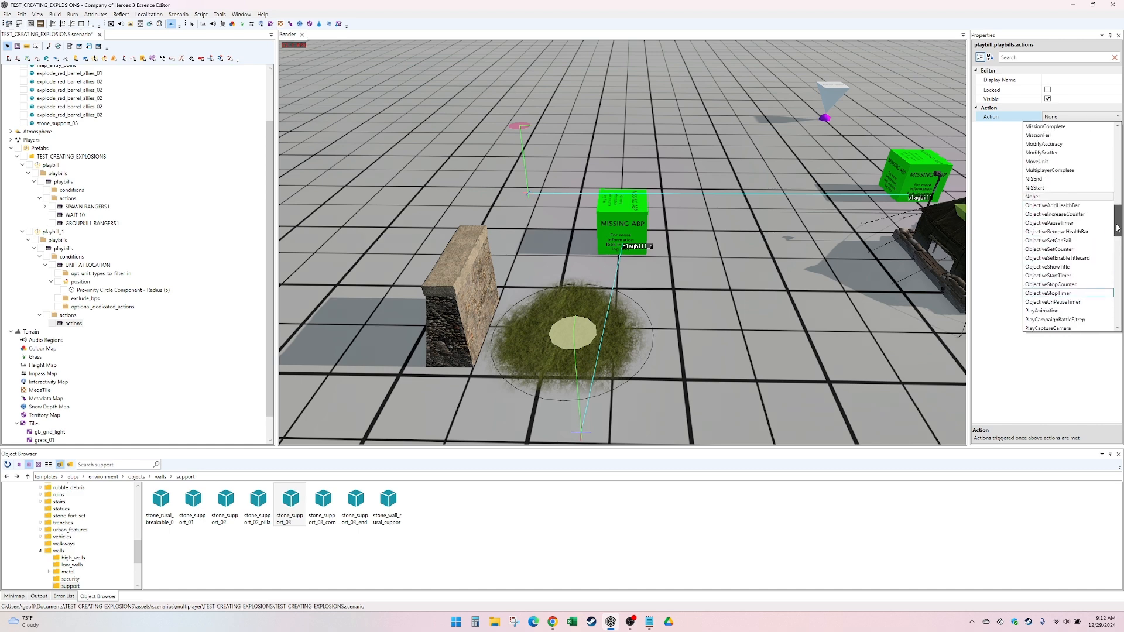
pyautogui.click(1067, 144)
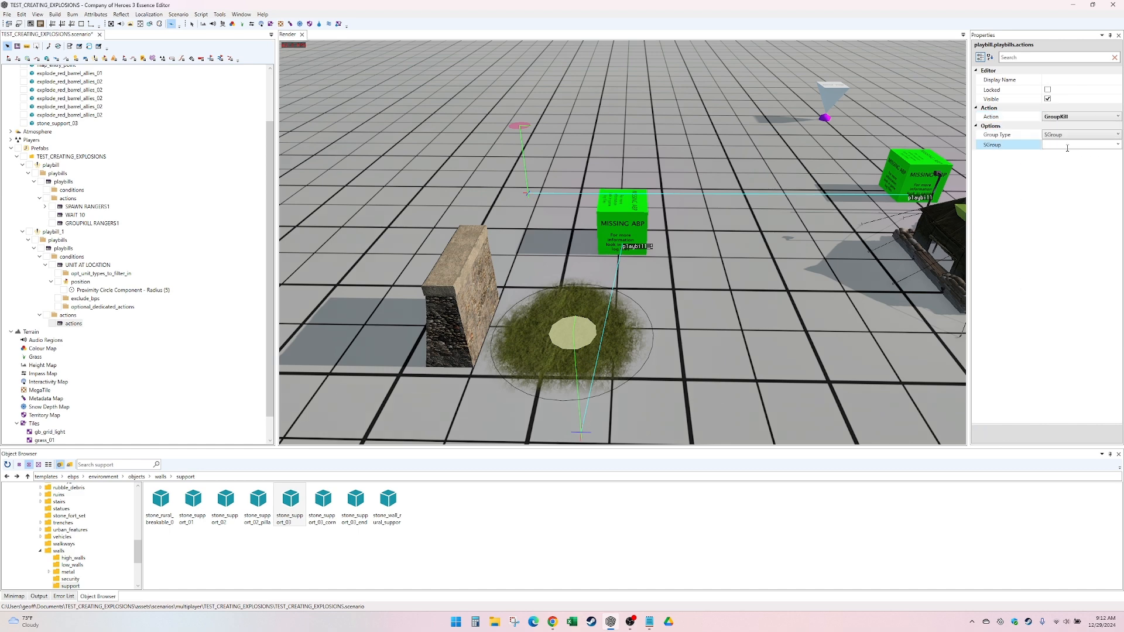
# - Set the GroupKill action's group type to EGroup and choose BARREL_BOOM as the group to kill
pyautogui.click(1078, 137)
pyautogui.click(1079, 137)
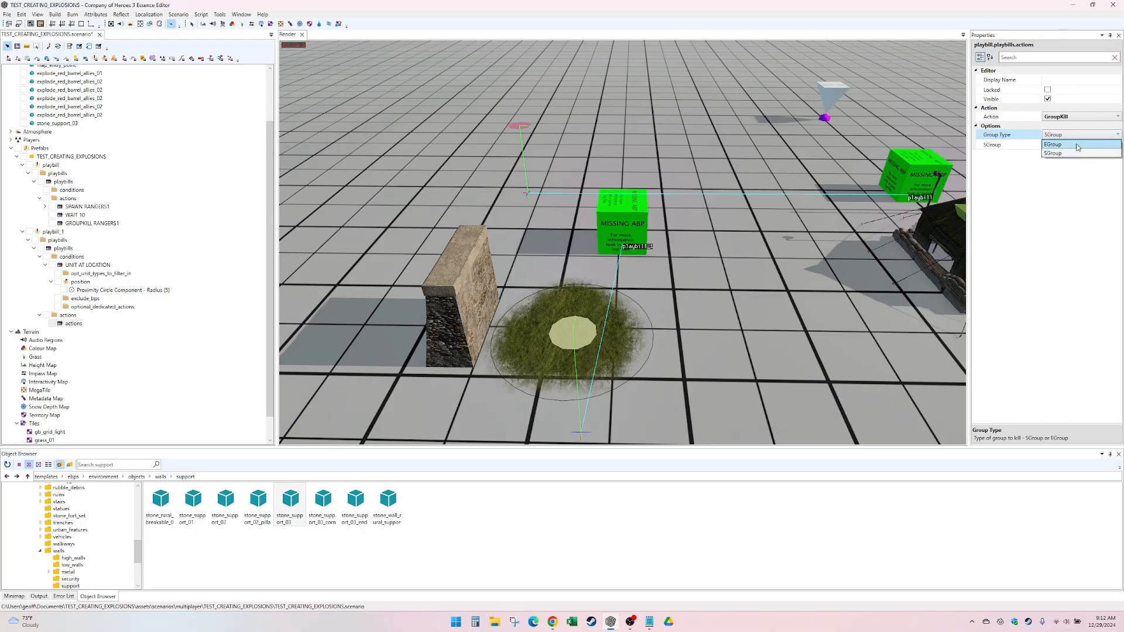
pyautogui.click(1120, 155)
pyautogui.click(1117, 145)
pyautogui.click(1118, 144)
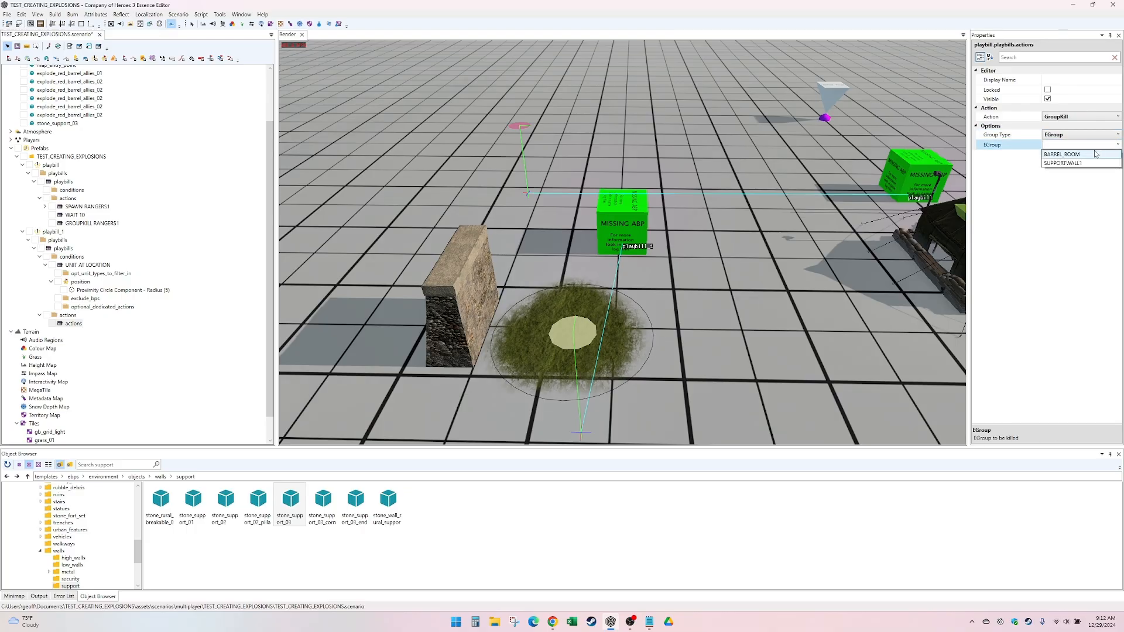
pyautogui.click(1093, 154)
# - Give the GroupKill action the display name GROUPKILL BARREL_BOOM
pyautogui.click(1072, 79)
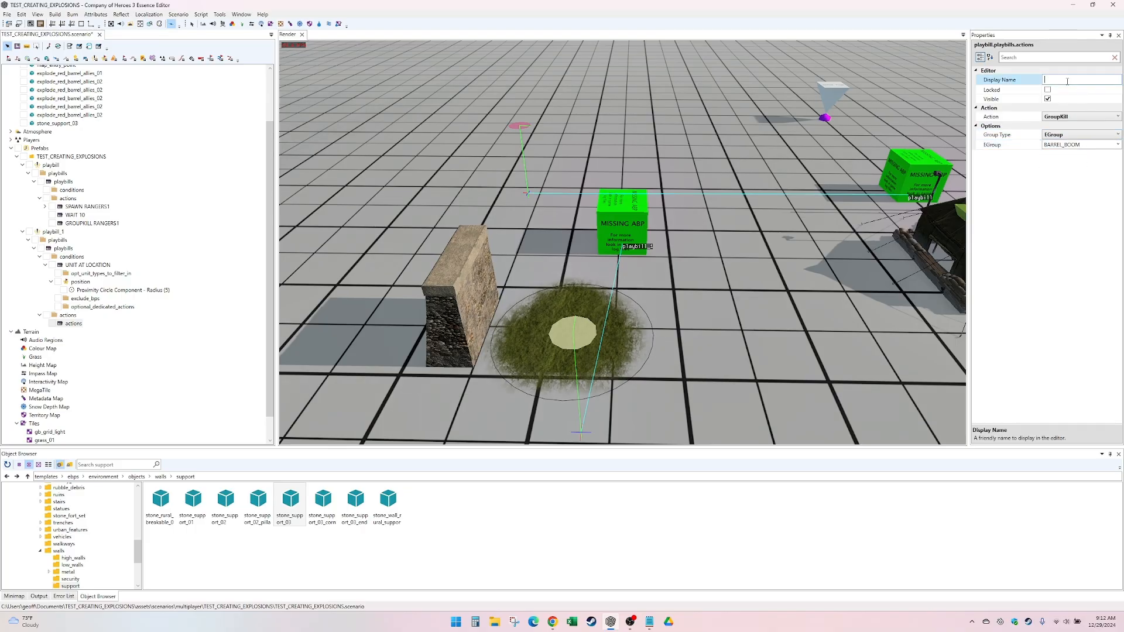
pyautogui.write('GROUPKILL_BARREL_BOOM')
pyautogui.click(73, 326)
# - Add another action to the second playbill's actions and set it to DeSpawn
pyautogui.rightClick(65, 317)
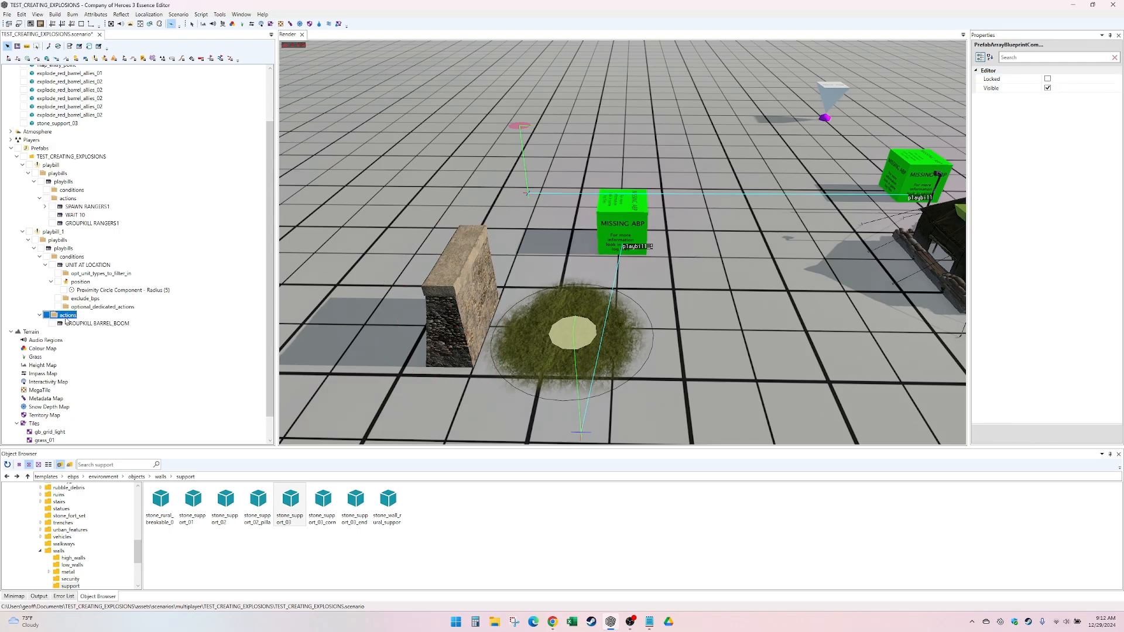
pyautogui.click(84, 321)
pyautogui.click(1087, 117)
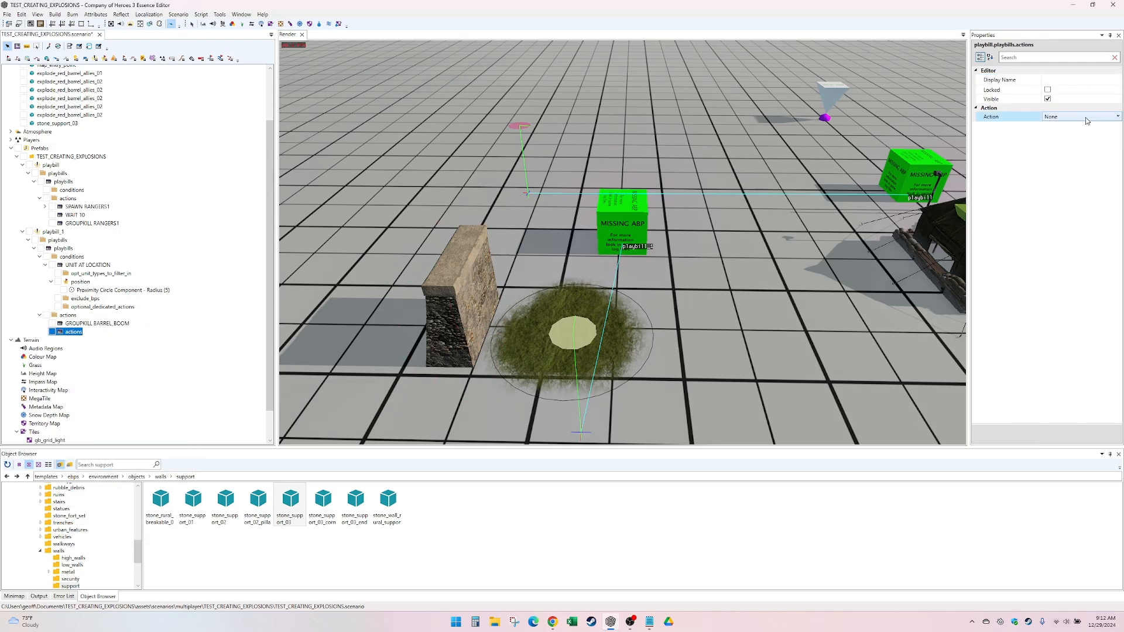
pyautogui.scroll(-5, 1084, 187)
pyautogui.scroll(5, 1083, 189)
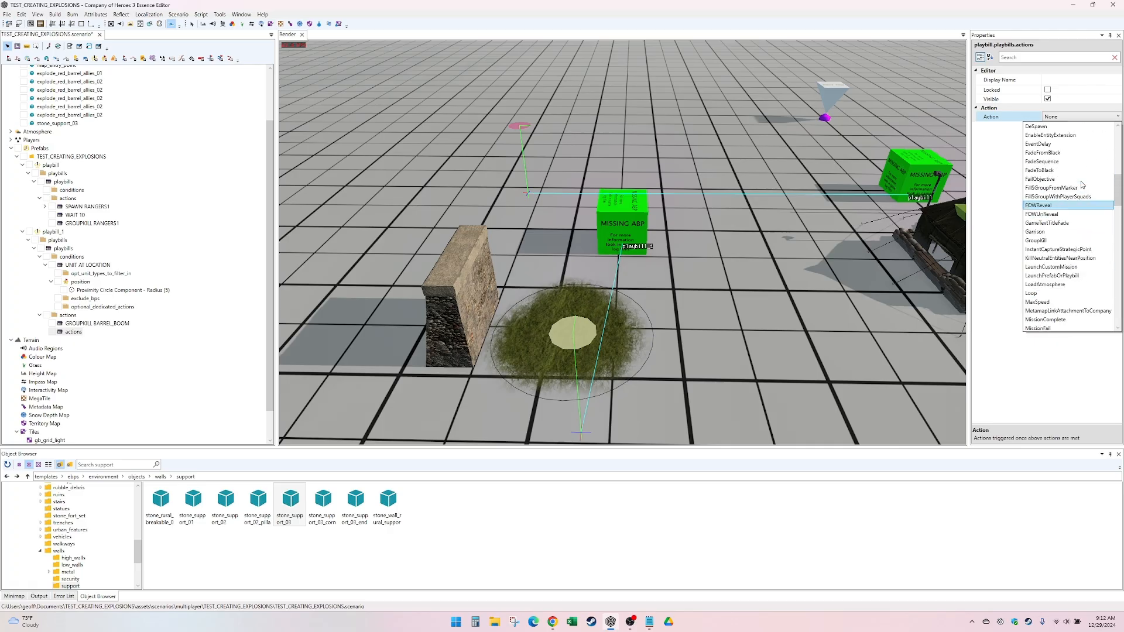
pyautogui.click(1051, 205)
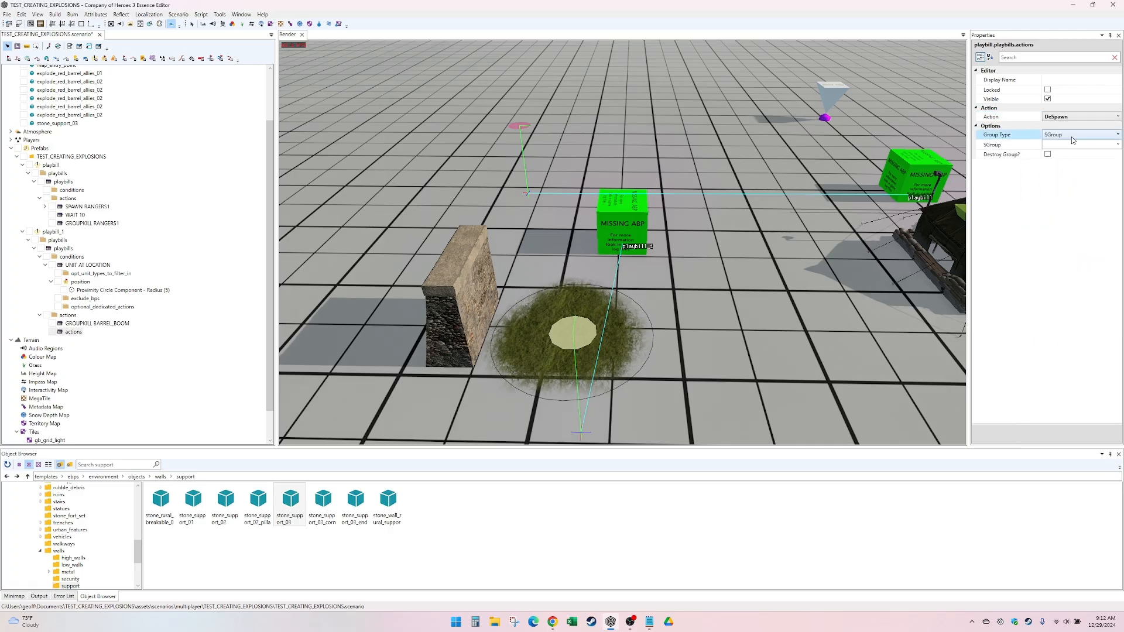
# - Set the DeSpawn action's group type to EGroup and choose SUPPORTWALL1 as the group to despawn
pyautogui.click(1116, 146)
pyautogui.click(1115, 146)
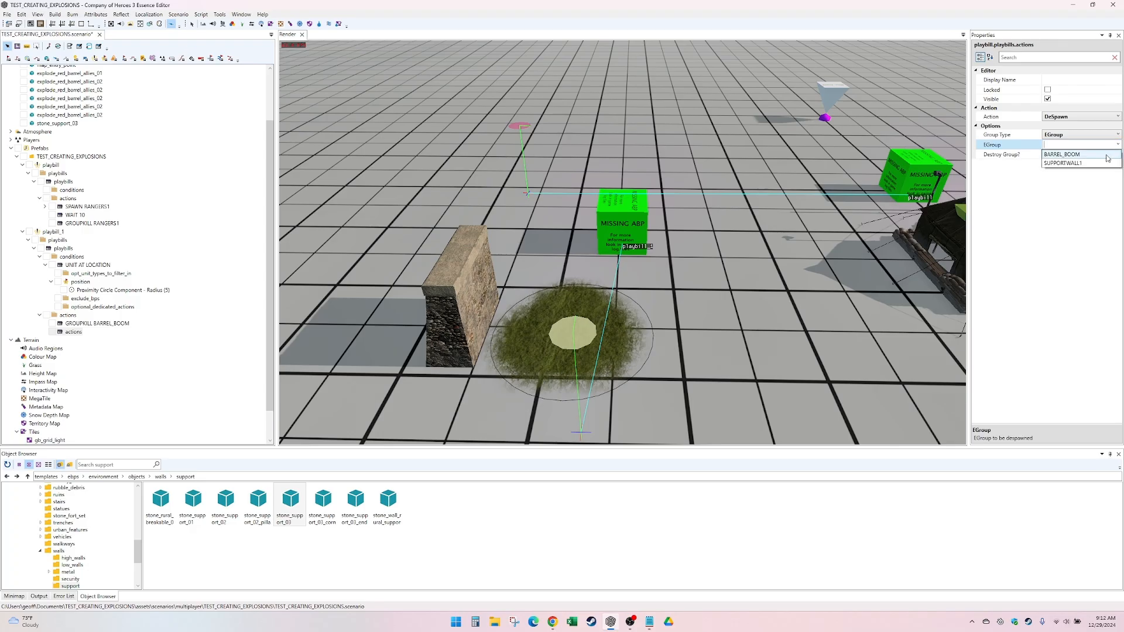
pyautogui.click(1089, 160)
# - Give the DeSpawn action the display name DESPAWN SUPPORTWALL1
pyautogui.click(1069, 81)
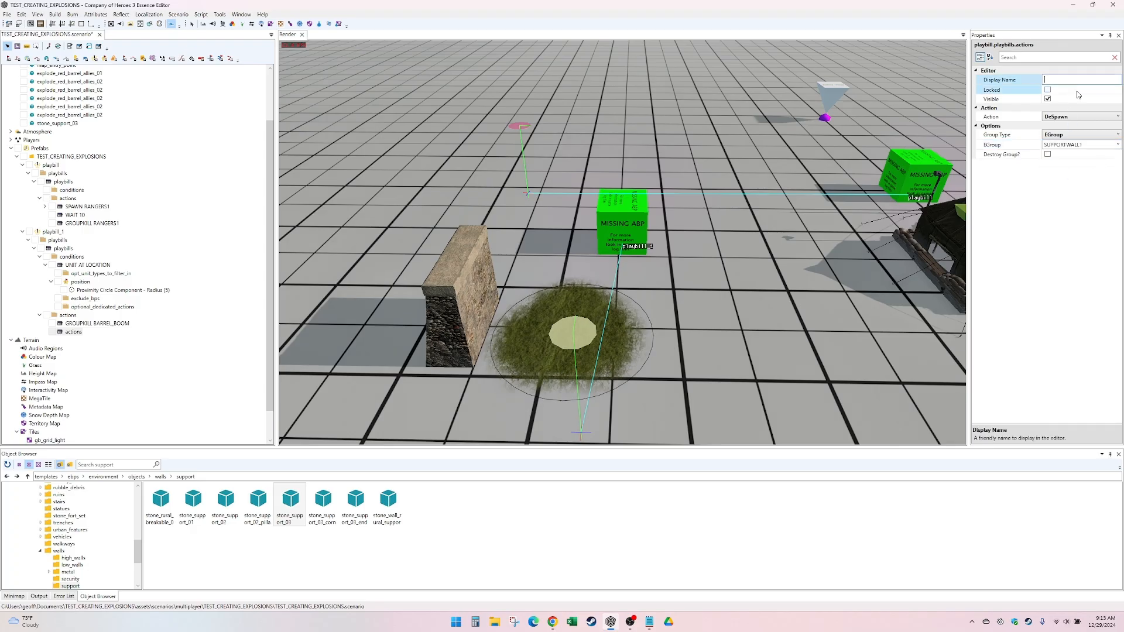
pyautogui.write('DES')
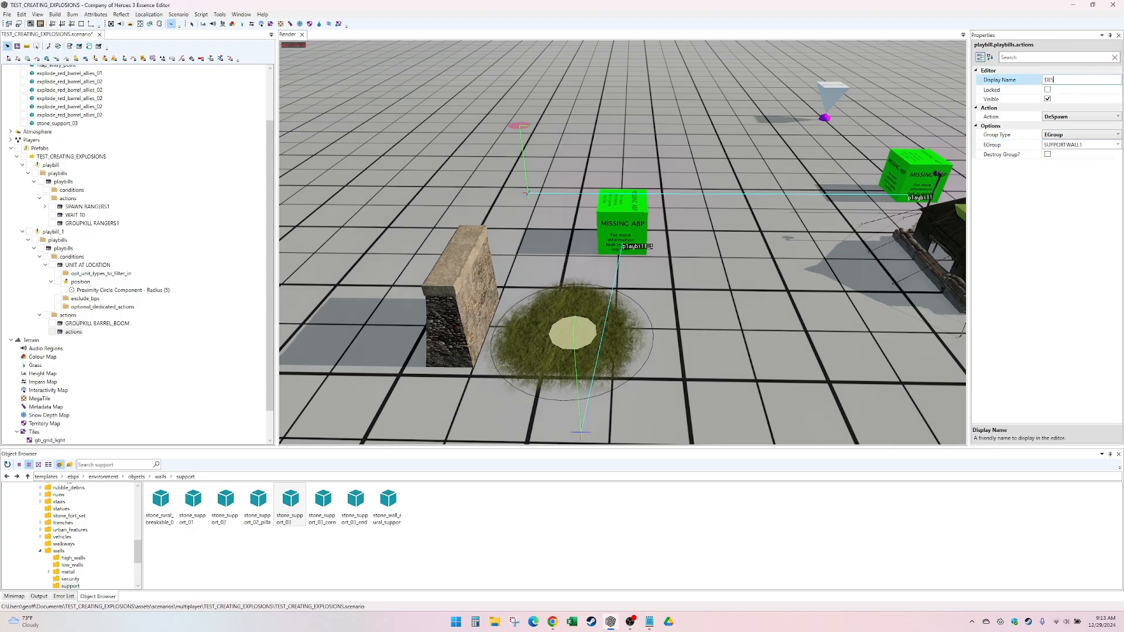
pyautogui.write('PAWN SUPPORTWALL!')
pyautogui.press('Return')
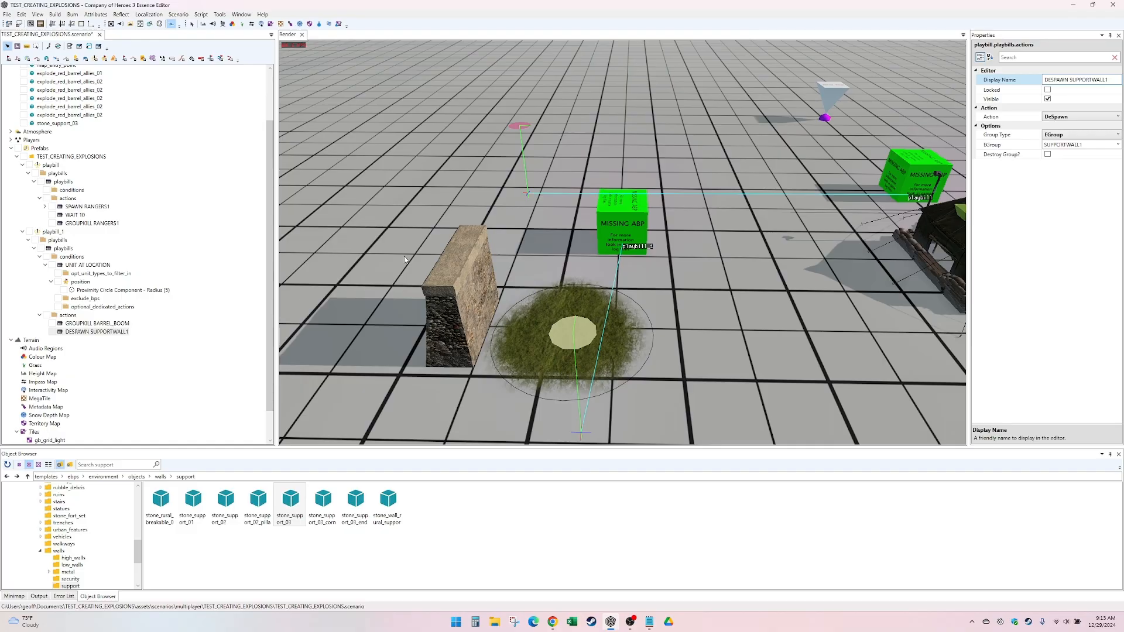
# - Add another action to the first playbill's actions and set it to LaunchPrefabOrPlaybill
pyautogui.click(74, 215)
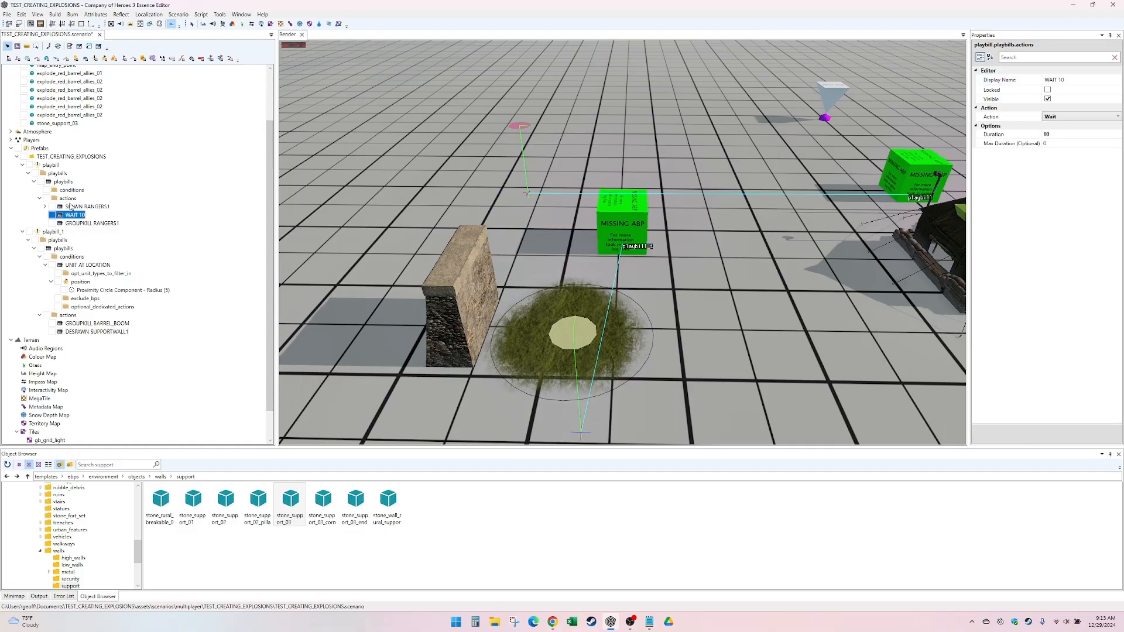
pyautogui.rightClick(69, 200)
pyautogui.click(79, 208)
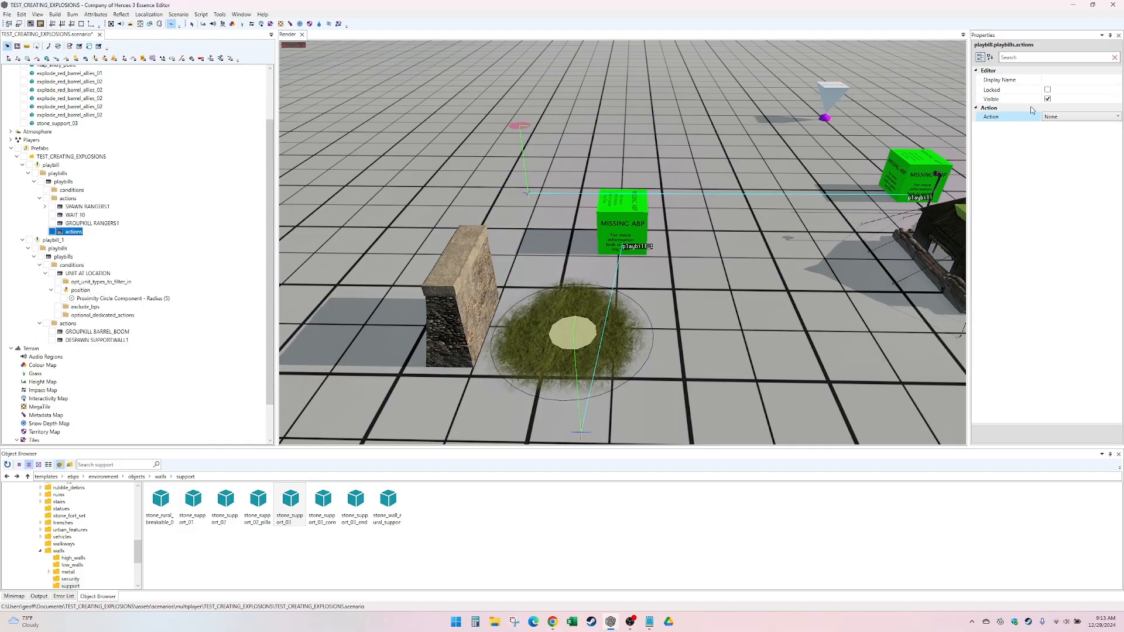
pyautogui.click(1115, 117)
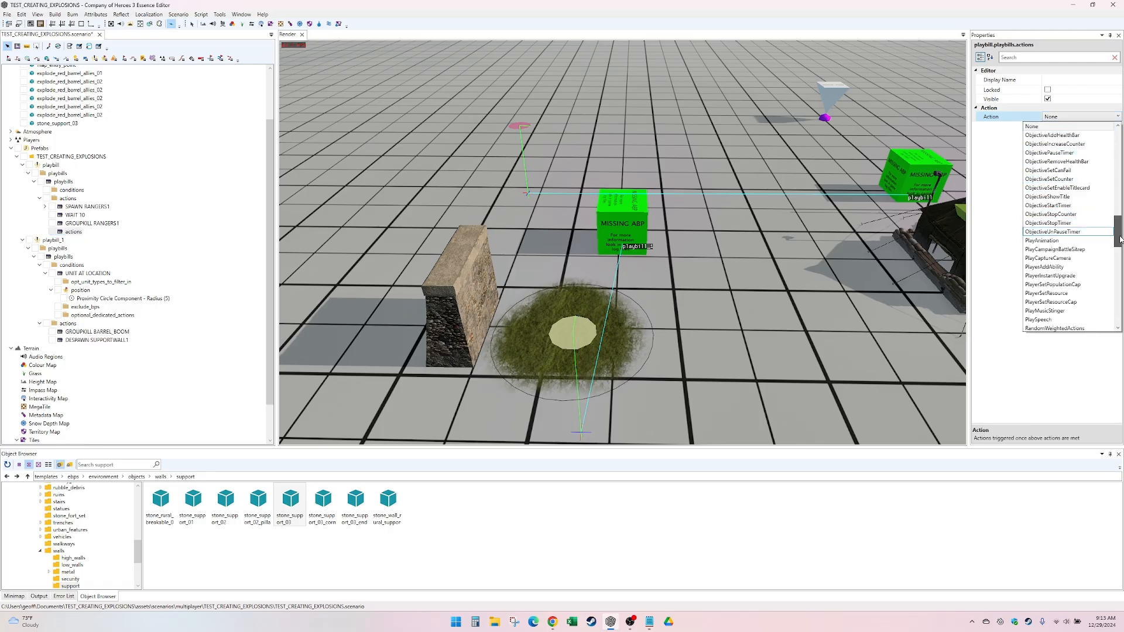
pyautogui.scroll(7, 1119, 239)
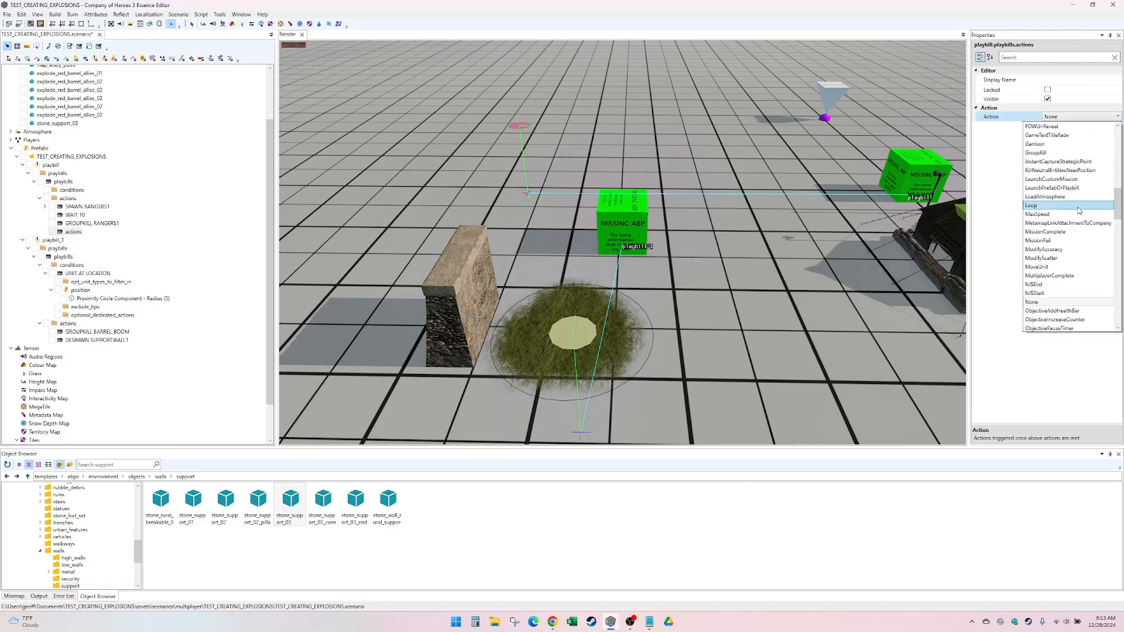
pyautogui.click(1076, 189)
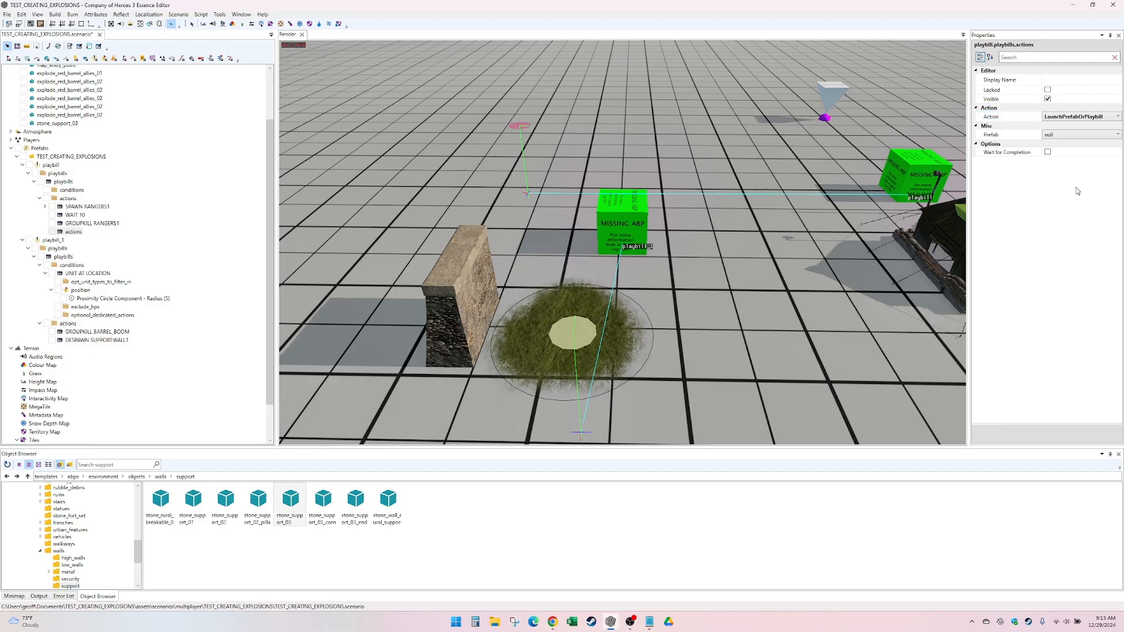
# - Choose playbill_1 as the prefab that the LaunchPrefabOrPlaybill action calls
pyautogui.click(1083, 135)
pyautogui.click(1083, 135)
pyautogui.click(1077, 164)
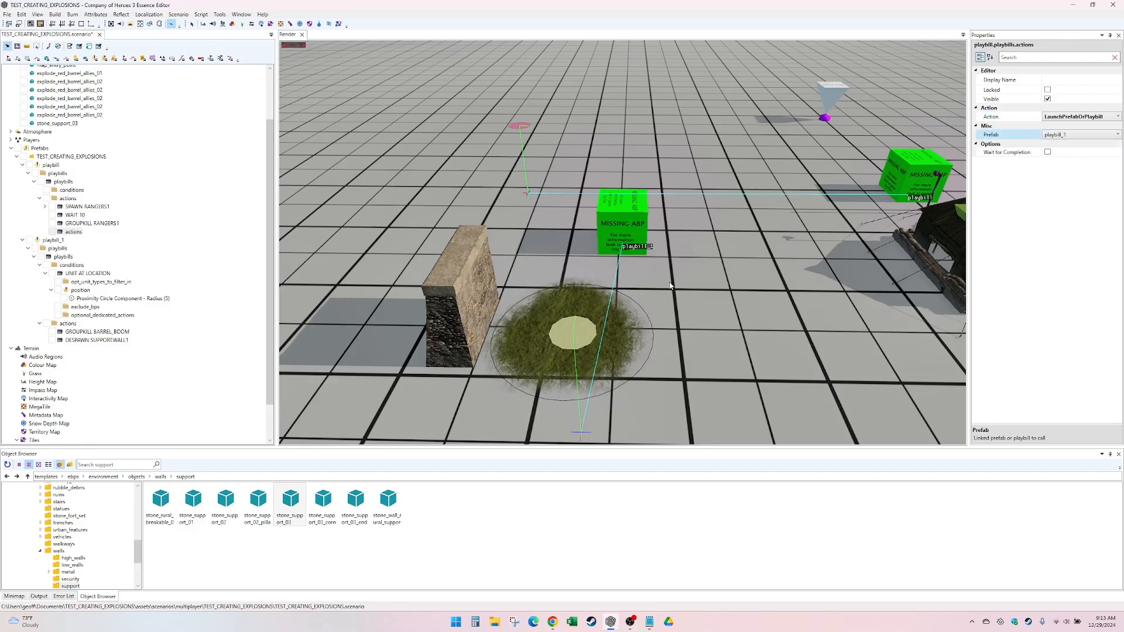
# - Rename the second playbill, playbill_1, to PB_WALL_BLOW
pyautogui.click(57, 240)
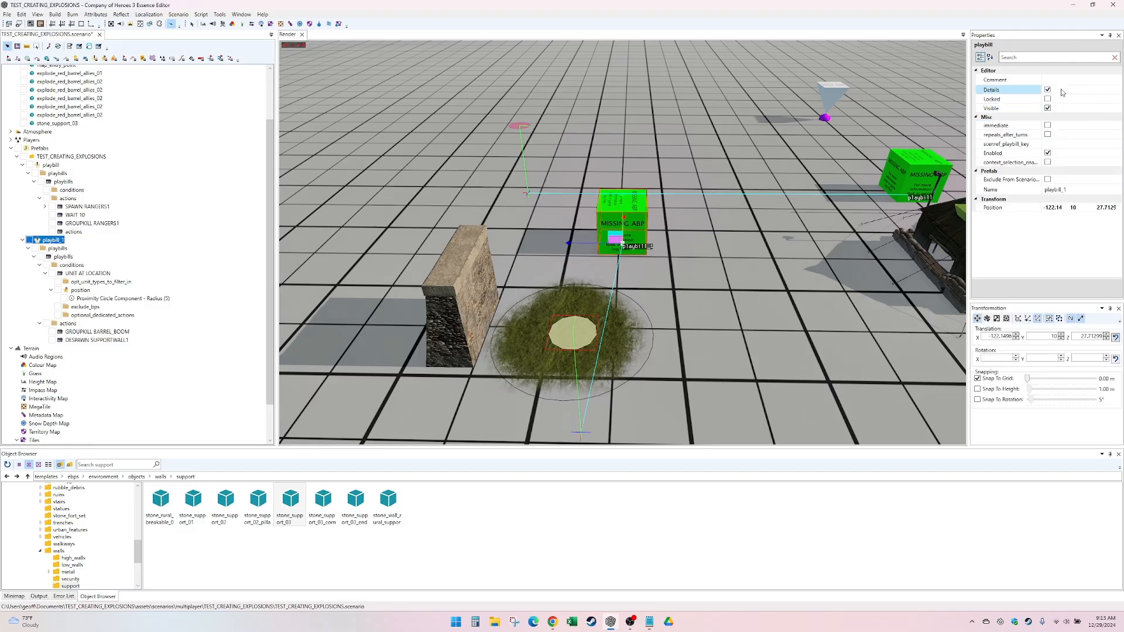
pyautogui.click(1076, 189)
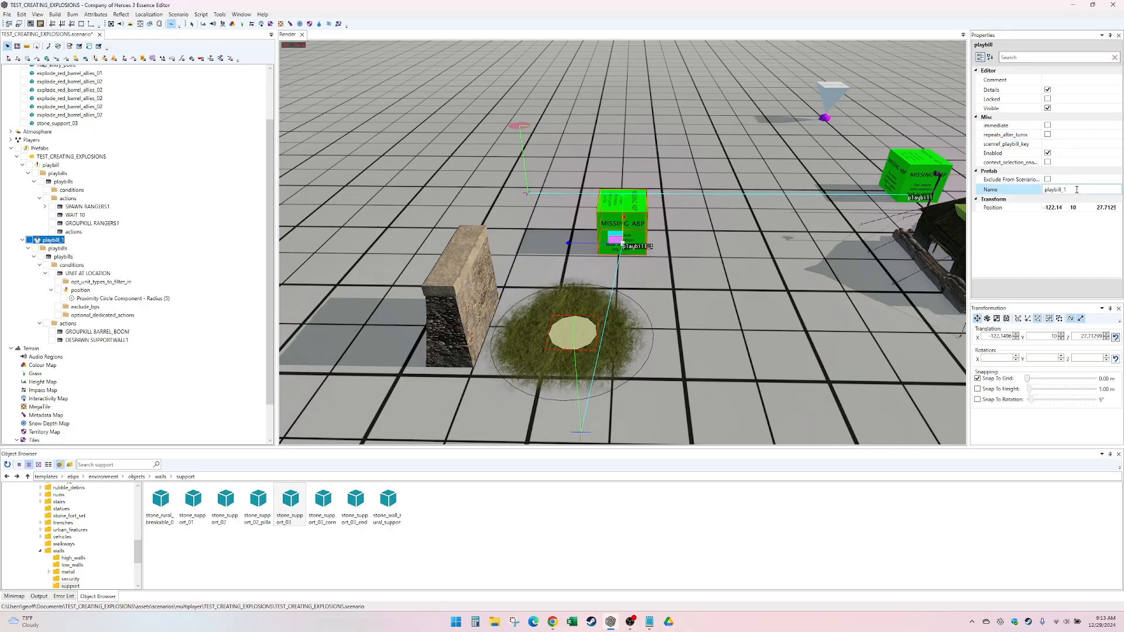
pyautogui.moveTo(1077, 189); pyautogui.dragTo(1032, 195)
pyautogui.write('PB_WALL_BLOW')
pyautogui.press('Return')
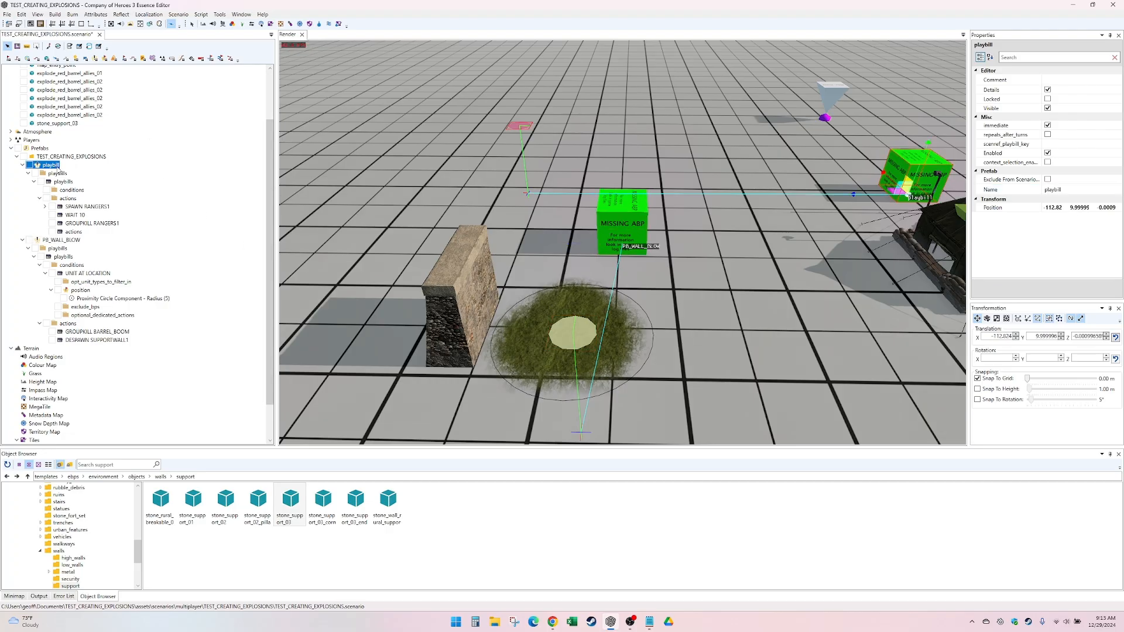
# - Rename the first playbill to PB_RANGERS_DIE
pyautogui.click(51, 165)
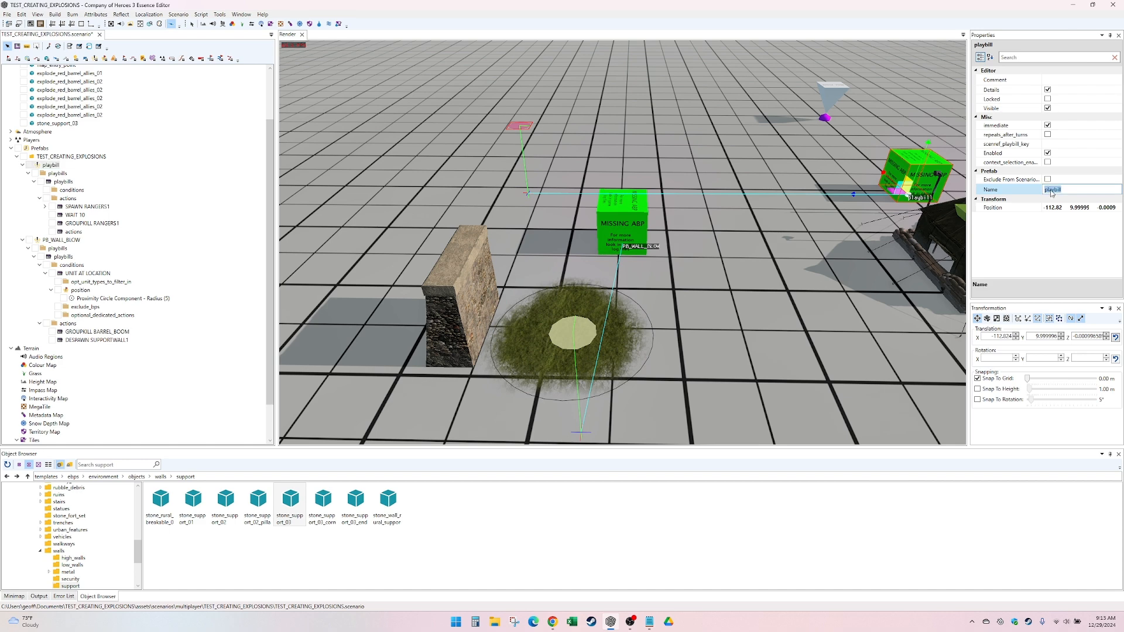
pyautogui.write('PB_RANGERS_DIE')
pyautogui.click(64, 258)
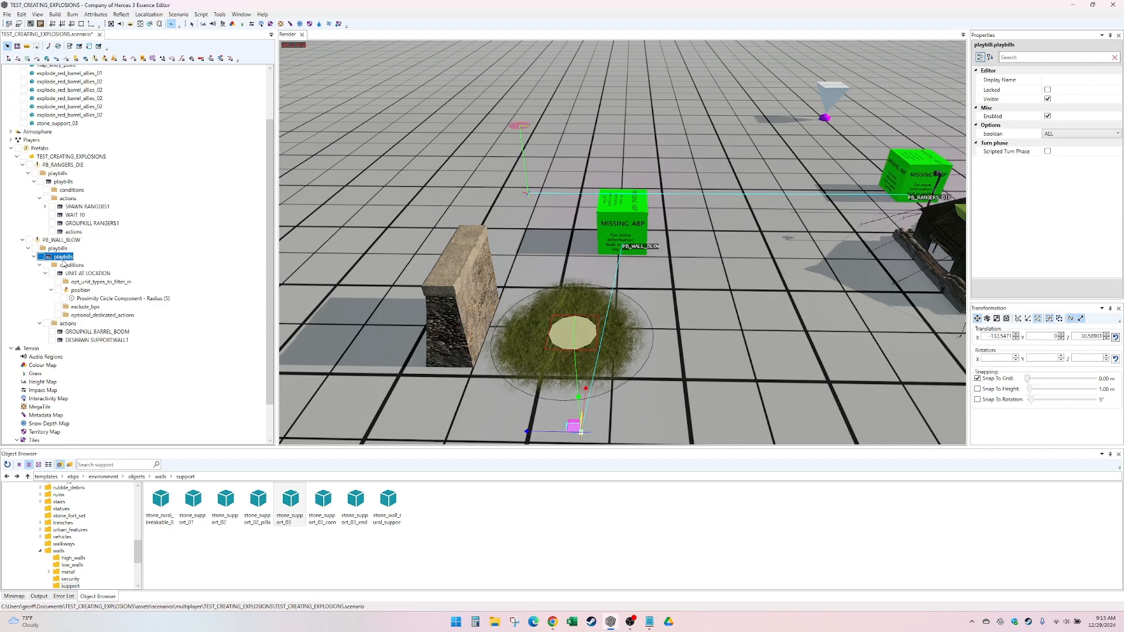
pyautogui.click(67, 167)
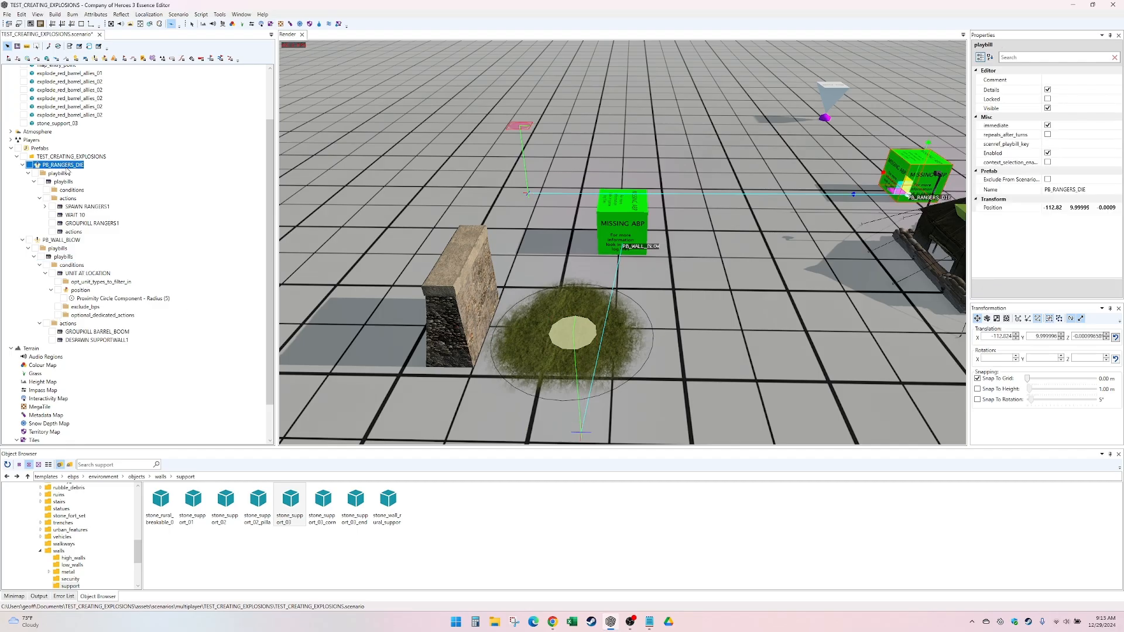
# - Duplicate the WAIT 10 action in PB_RANGERS_DIE and place the copy between GROUPKILL RANGERS1 and the launch action
pyautogui.click(78, 215)
pyautogui.hotkey('ctrl', 'd')
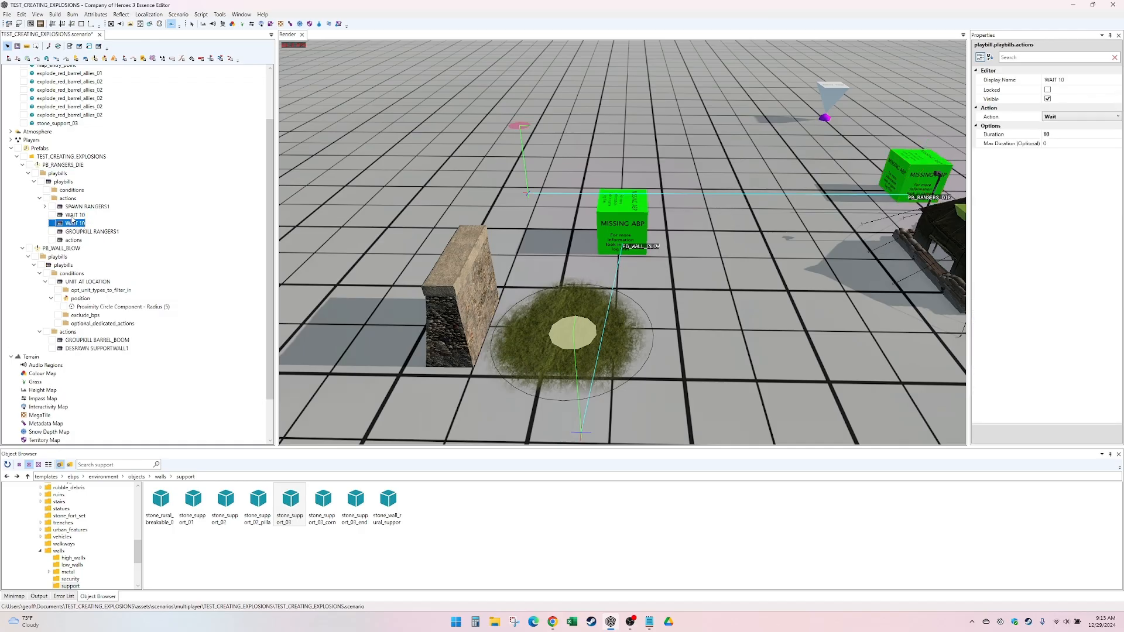
pyautogui.moveTo(76, 226); pyautogui.dragTo(77, 239)
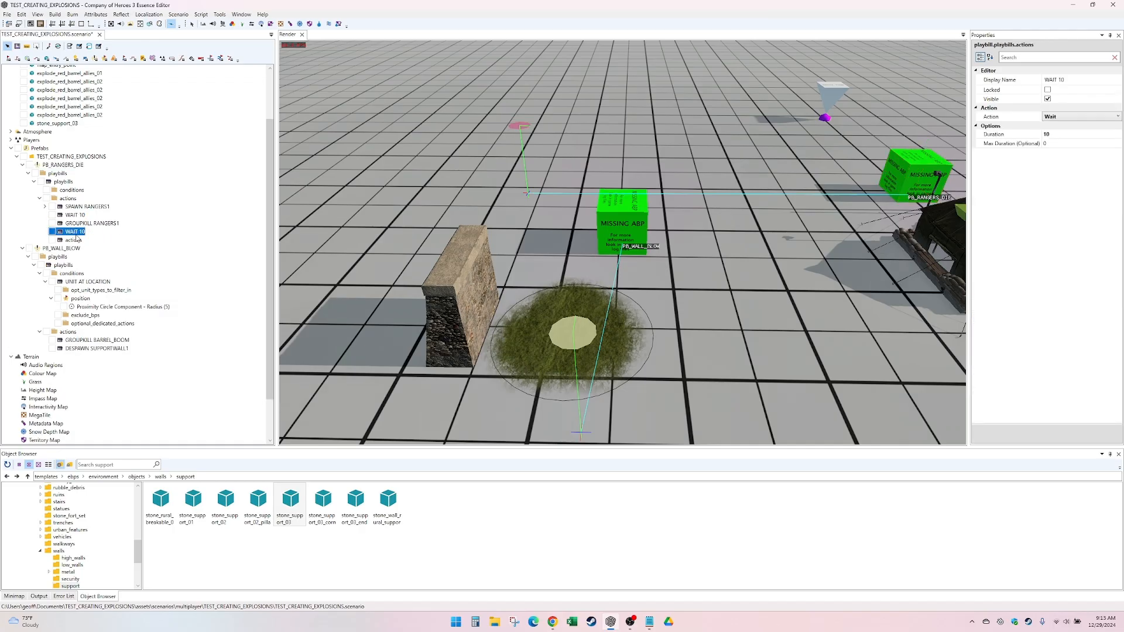
# - Give the LaunchPrefabOrPlaybill action the display name LAUNCH PB_WALL_BLOW
pyautogui.click(80, 240)
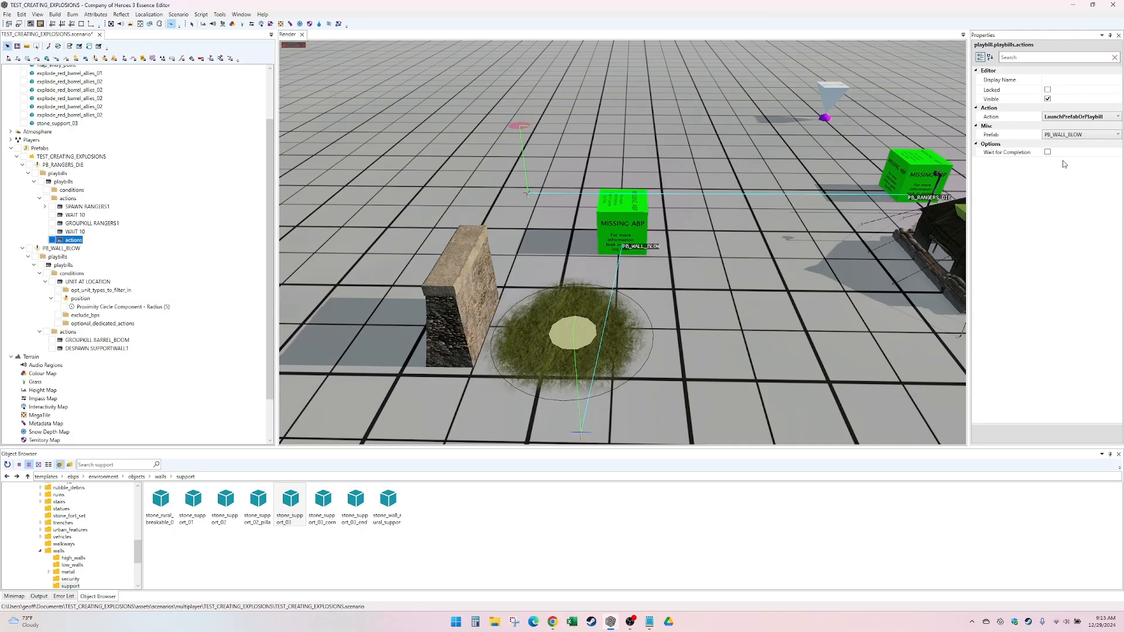
pyautogui.click(1068, 113)
pyautogui.click(1068, 79)
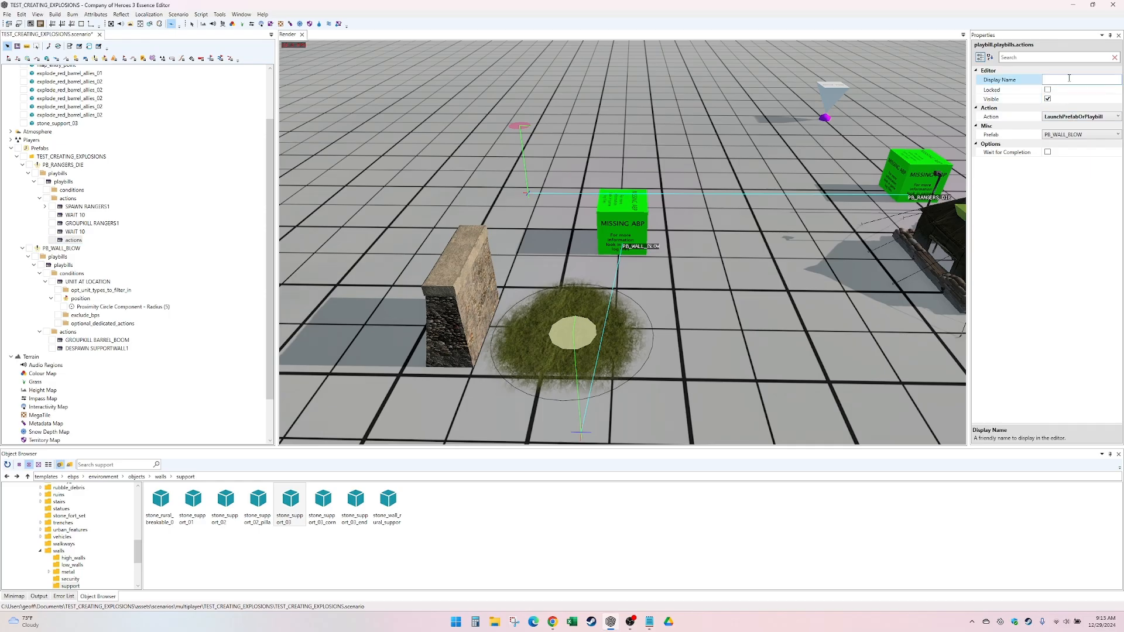
pyautogui.write('LAUNCH PB_WALL_BLOW')
pyautogui.press('Return')
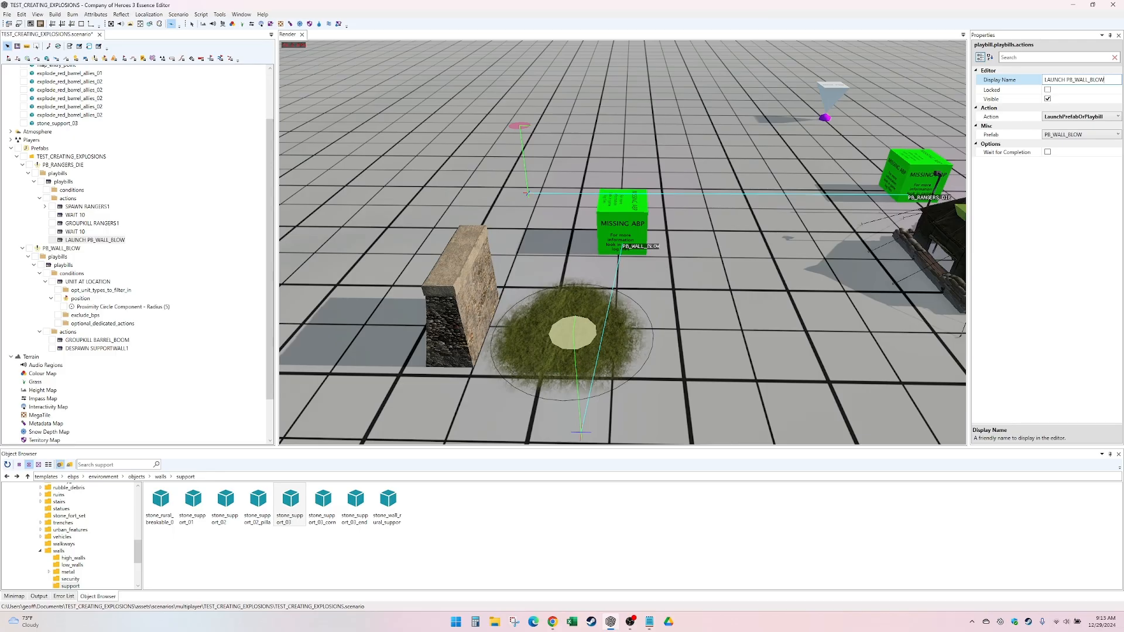
# - Review the UNIT AT LOCATION condition, the GROUPKILL BARREL_BOOM and DESPAWN SUPPORTWALL1 actions, and the support wall beside the grass marker
pyautogui.click(84, 282)
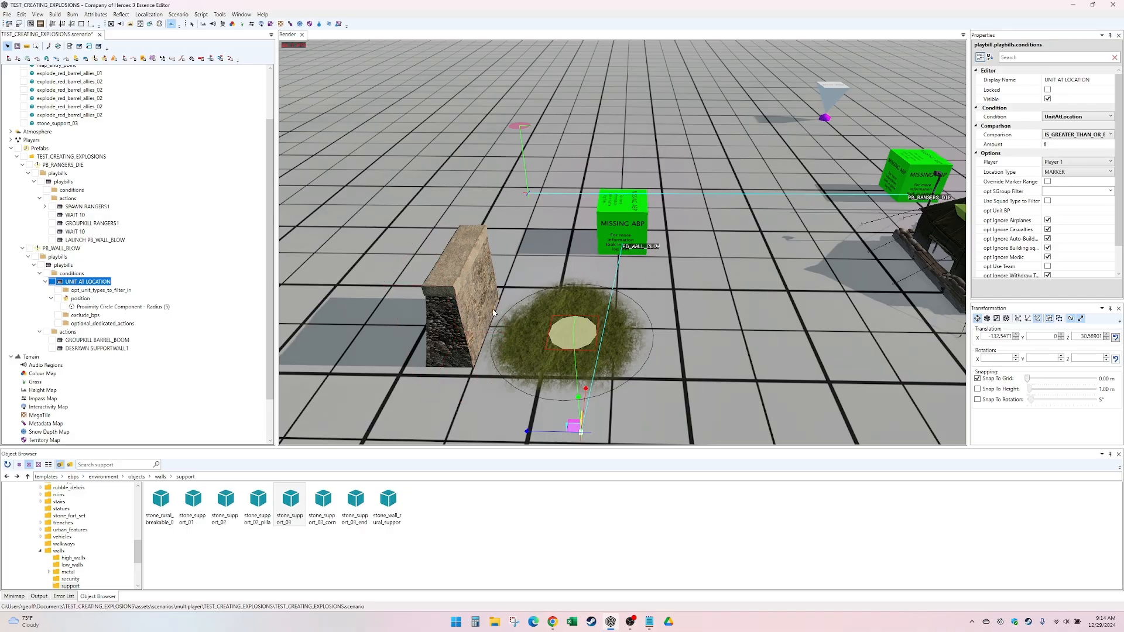
pyautogui.click(98, 340)
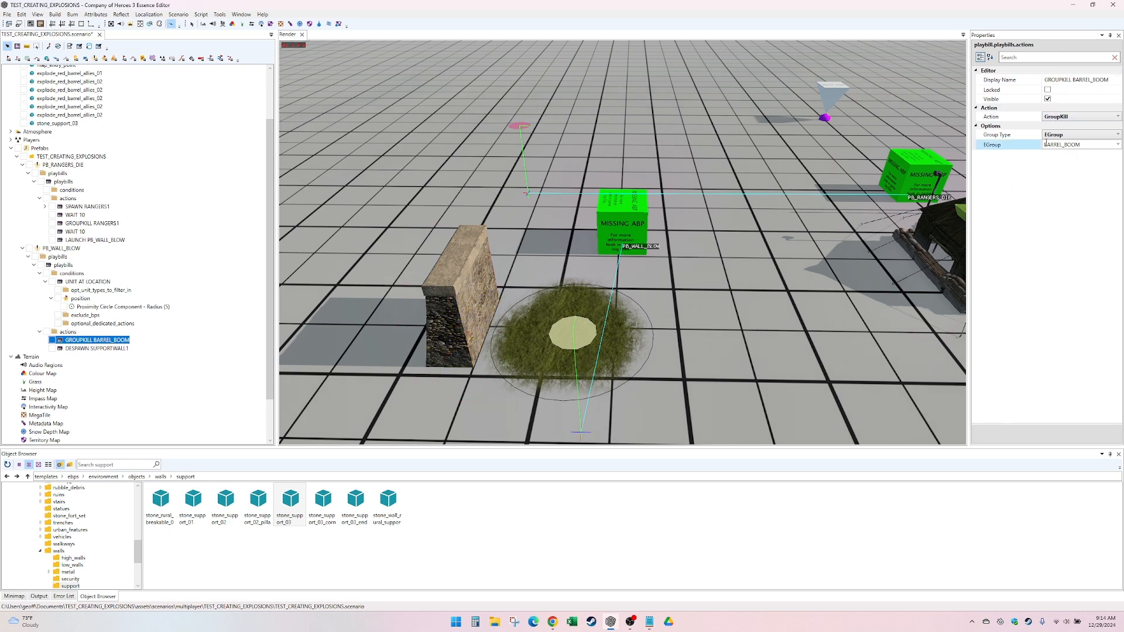
pyautogui.click(106, 350)
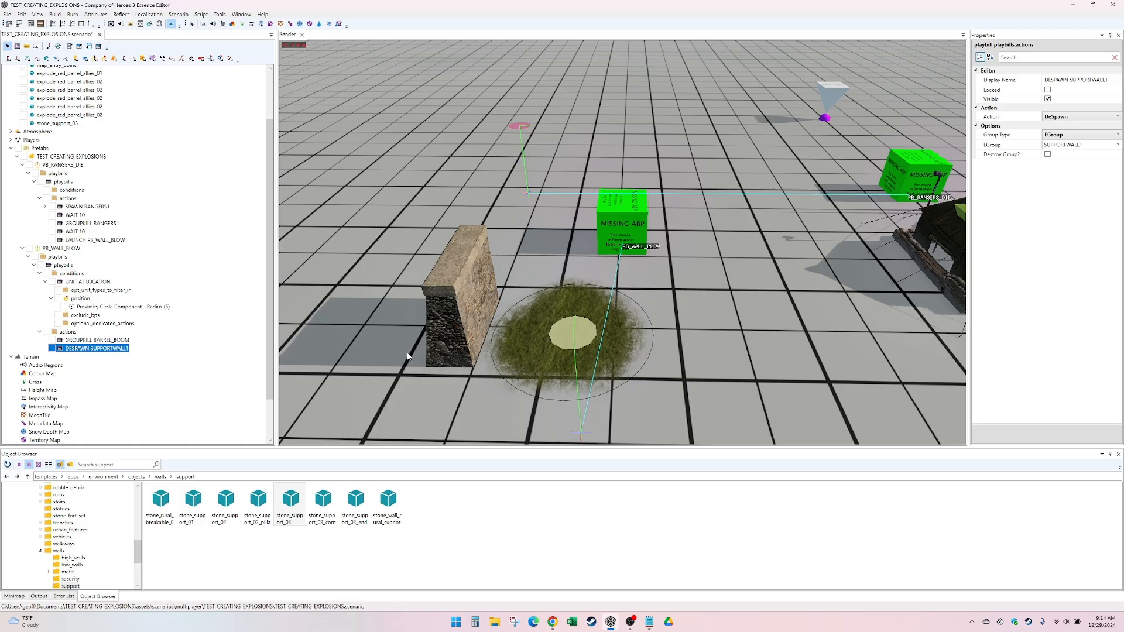
pyautogui.keyDown('alt'); pyautogui.moveTo(419, 402); pyautogui.dragTo(408, 405); pyautogui.keyUp('alt')
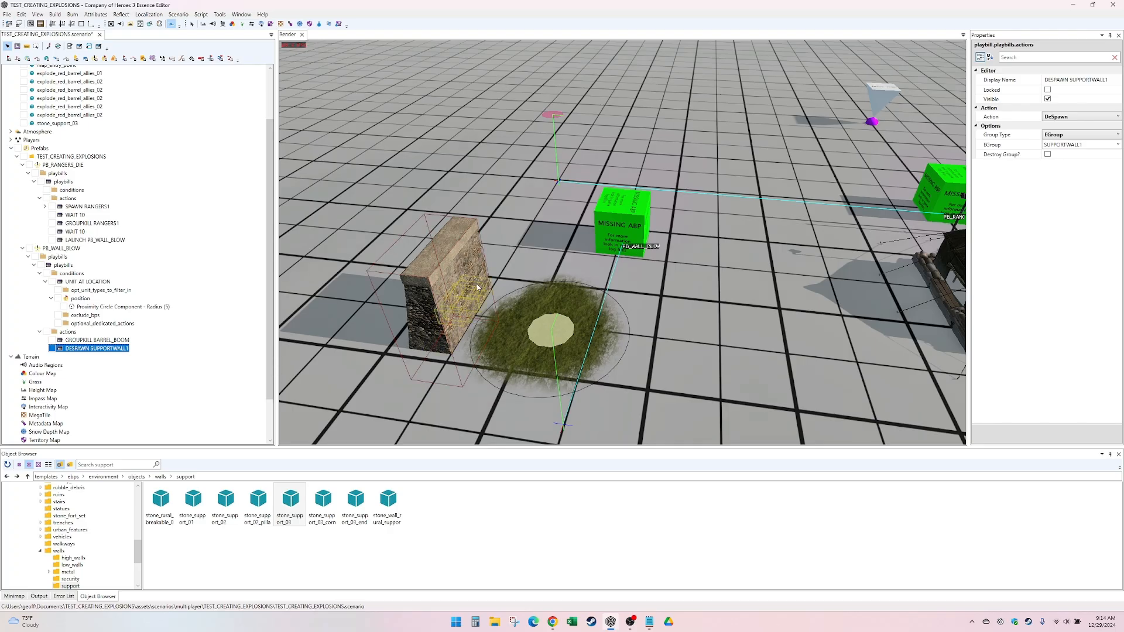
pyautogui.moveTo(478, 274); pyautogui.dragTo(484, 349, button='middle')
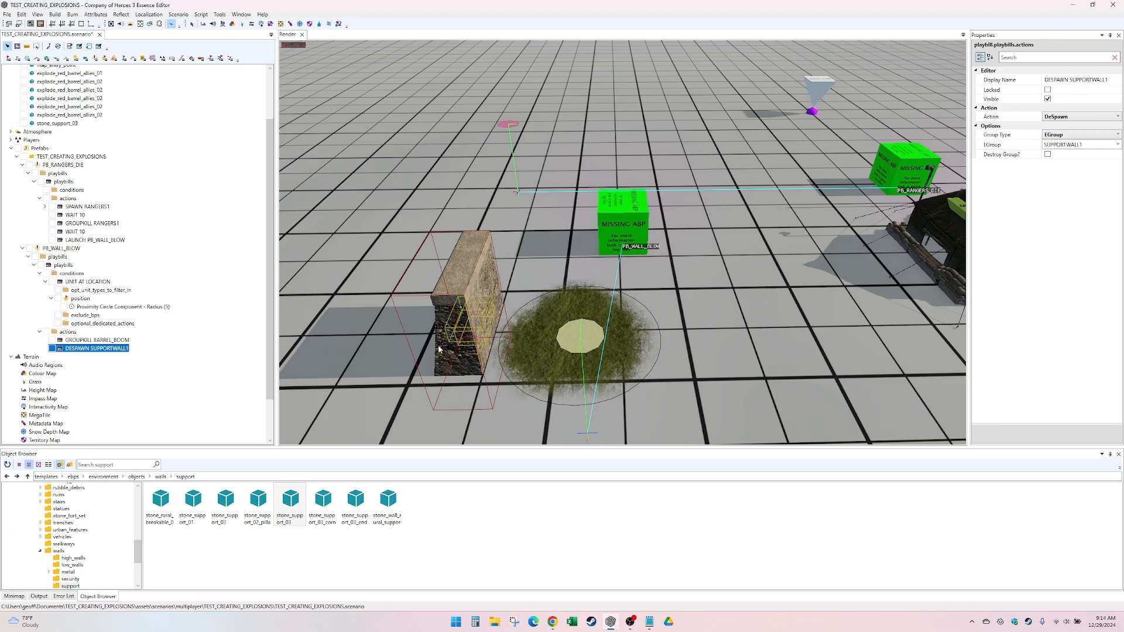
pyautogui.moveTo(449, 334); pyautogui.dragTo(354, 337, button='middle')
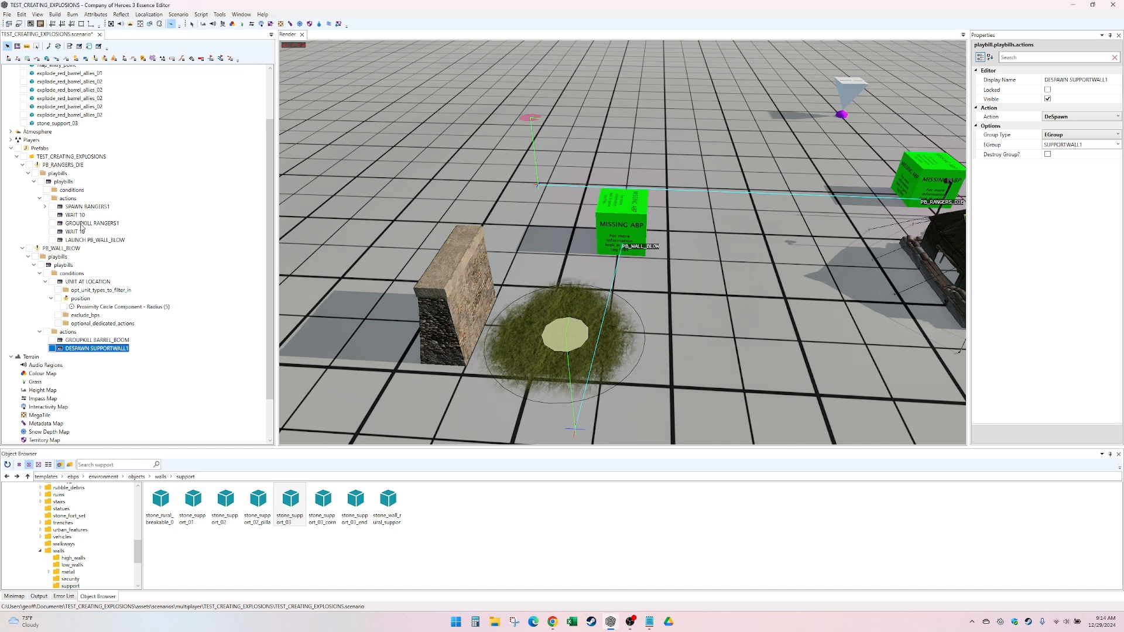
pyautogui.click(88, 283)
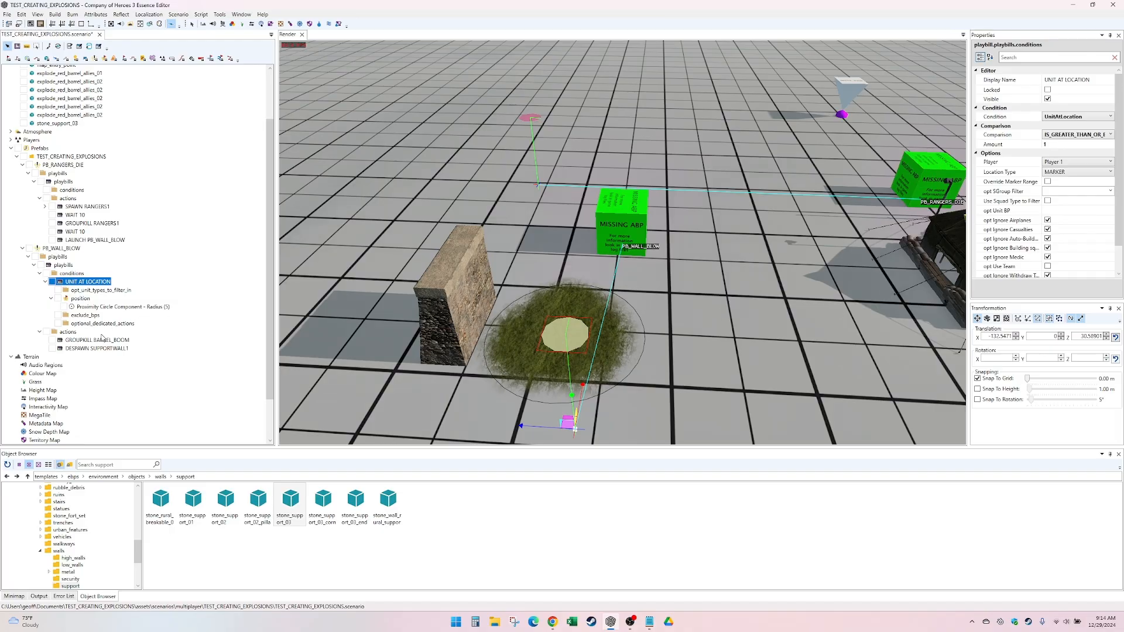
pyautogui.click(97, 340)
pyautogui.click(107, 349)
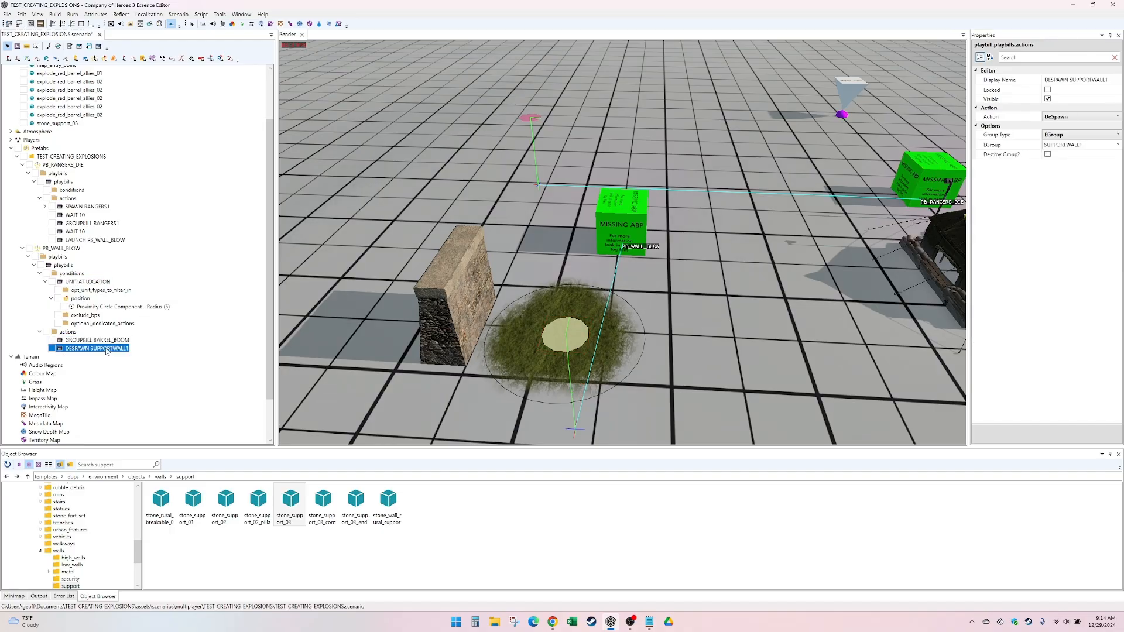
# - Build the mod and launch Company of Heroes 3 through Steam
pyautogui.click(55, 14)
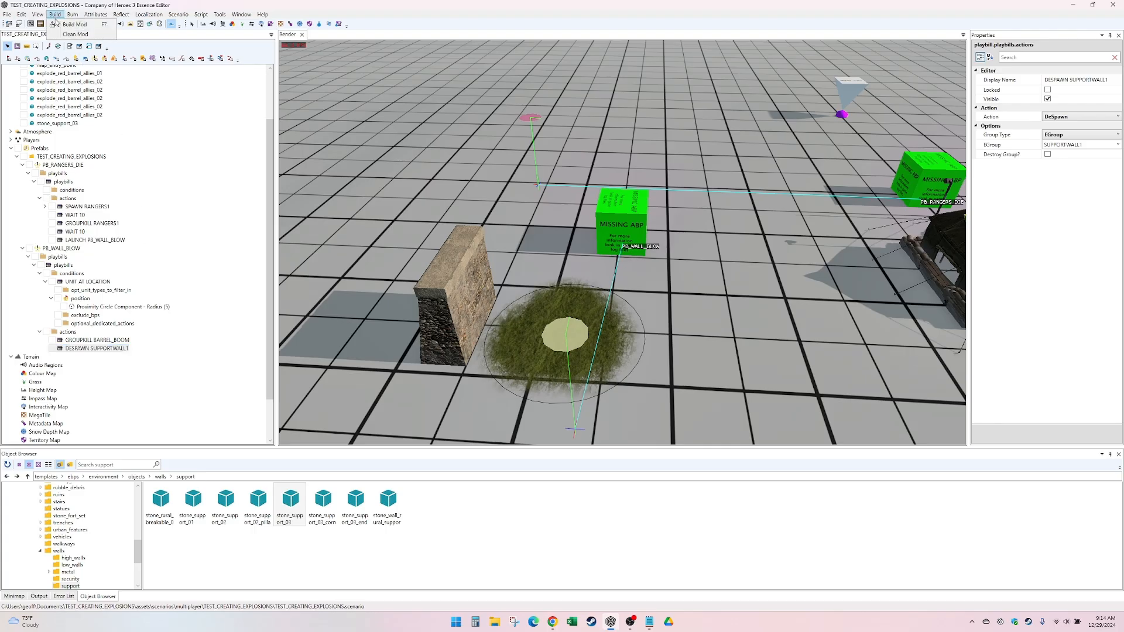
pyautogui.click(66, 24)
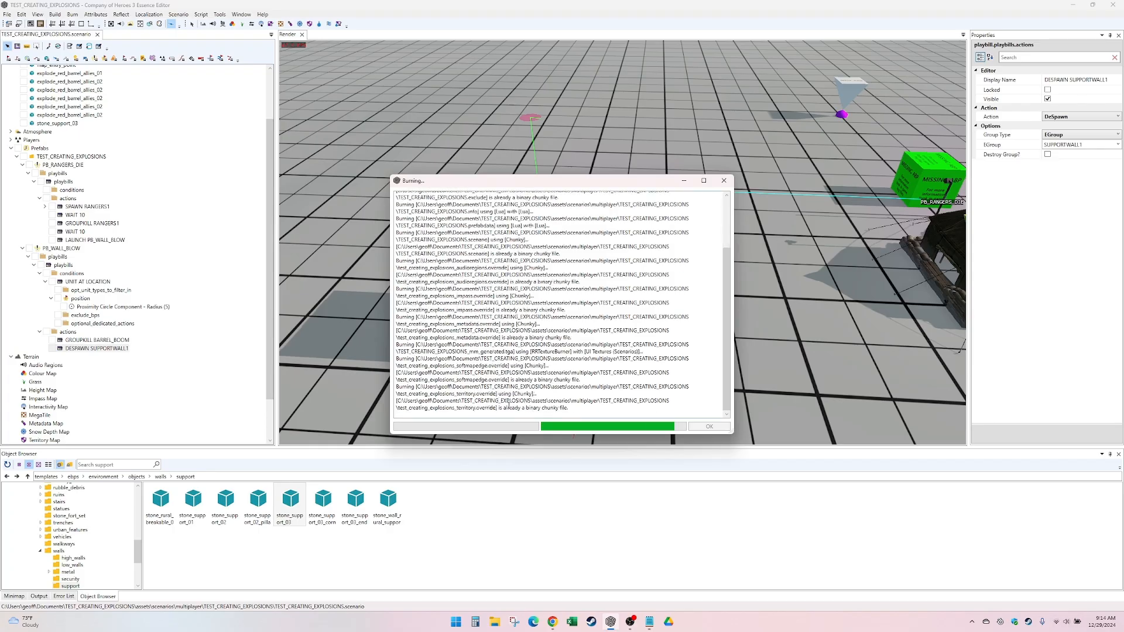
pyautogui.rightClick(1029, 622)
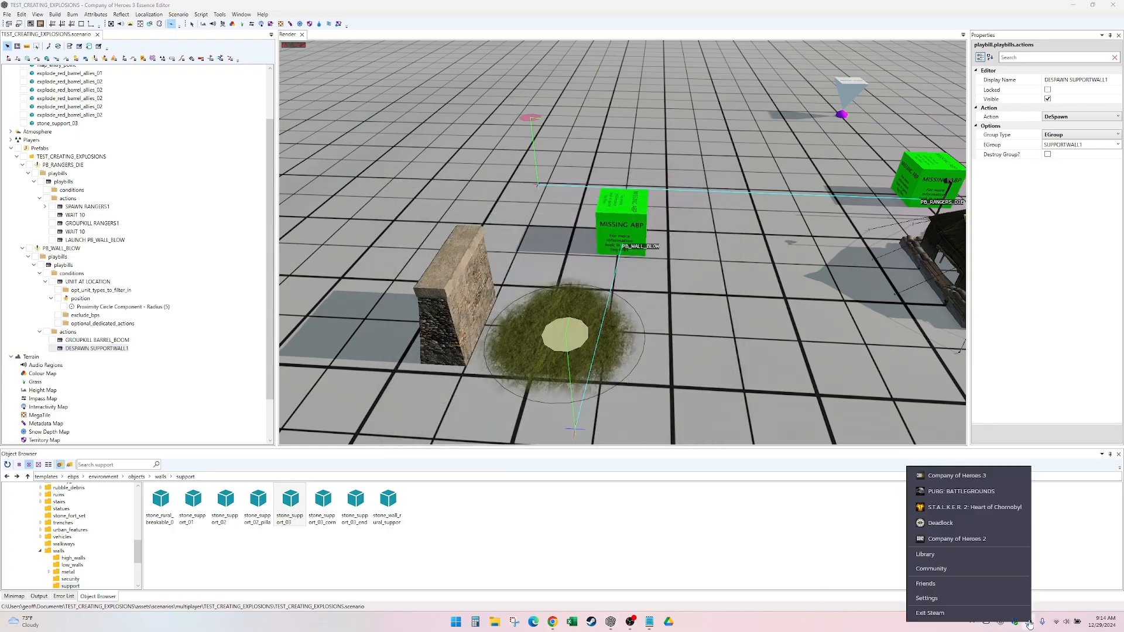
pyautogui.click(995, 475)
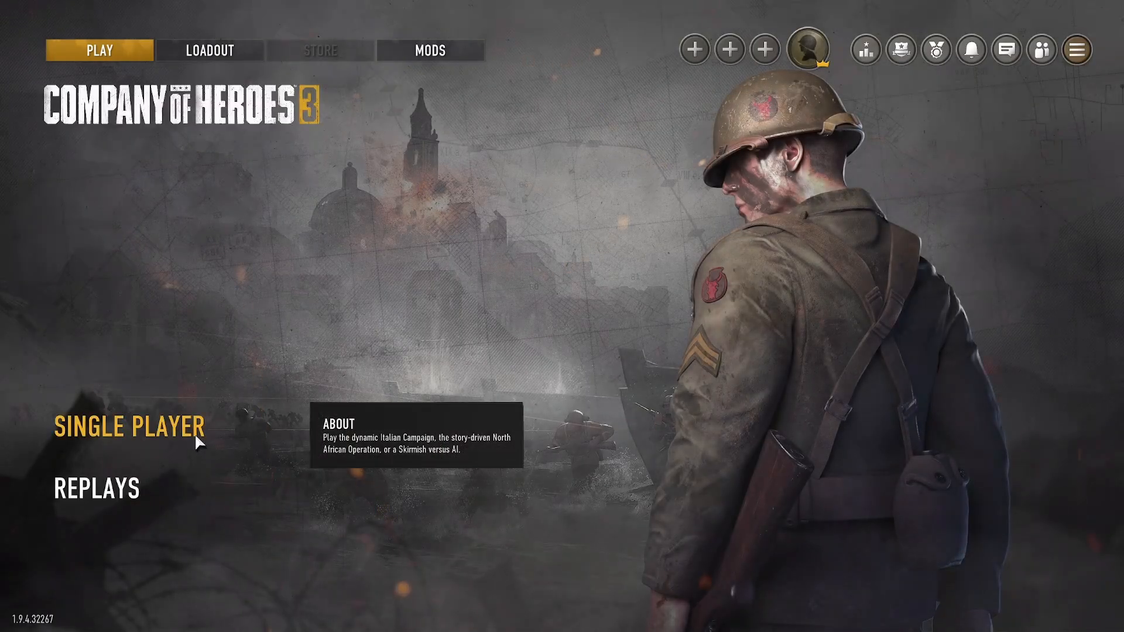
# - Open a single-player skirmish lobby
pyautogui.click(194, 437)
pyautogui.click(152, 382)
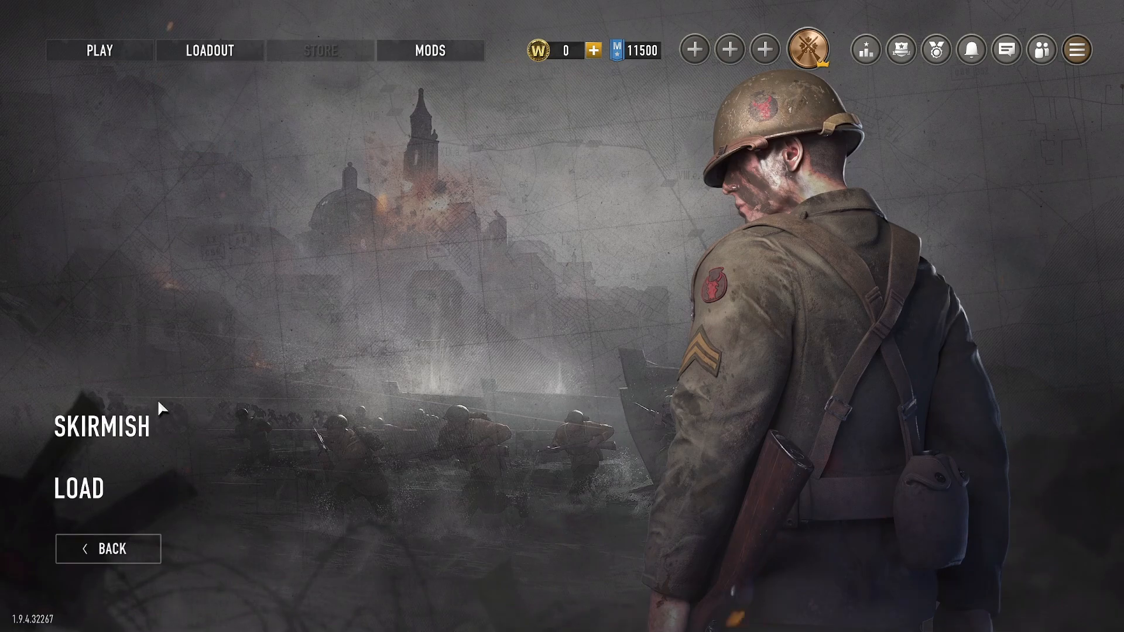
pyautogui.click(150, 421)
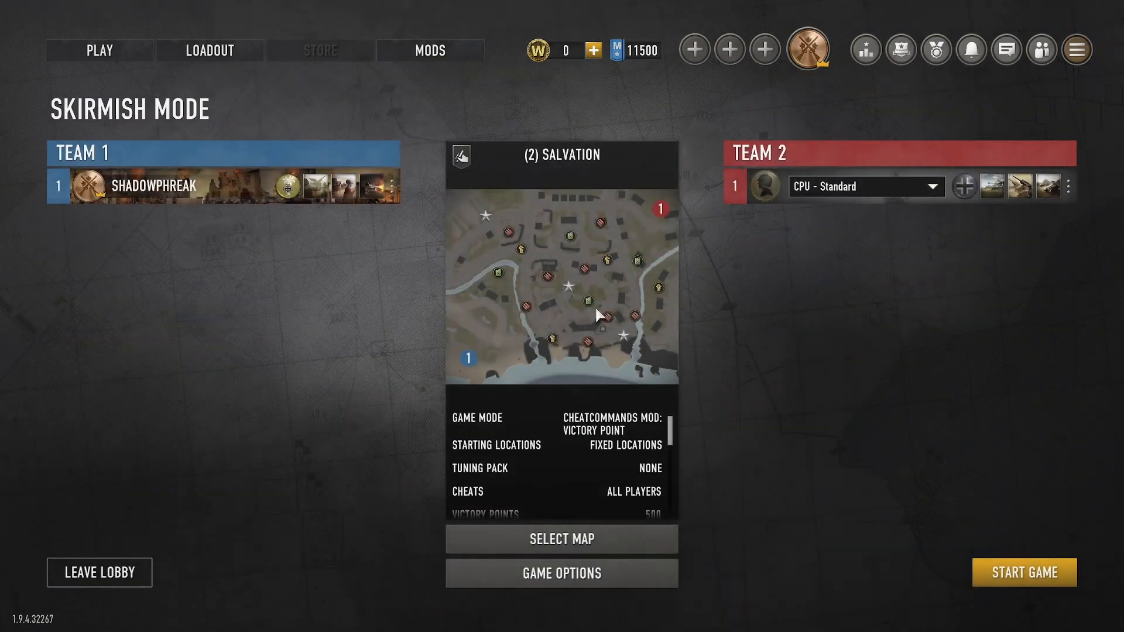
# - Choose the modded map TEST_CREATING_EXPLOSIONS for the skirmish
pyautogui.click(617, 538)
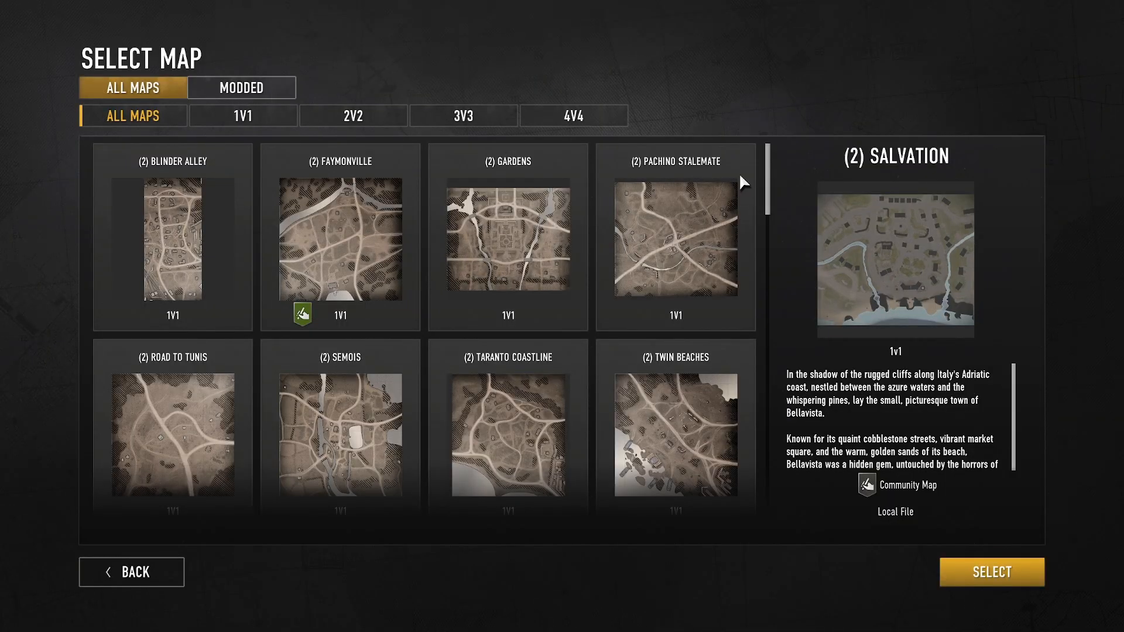
pyautogui.moveTo(768, 151); pyautogui.dragTo(779, 514)
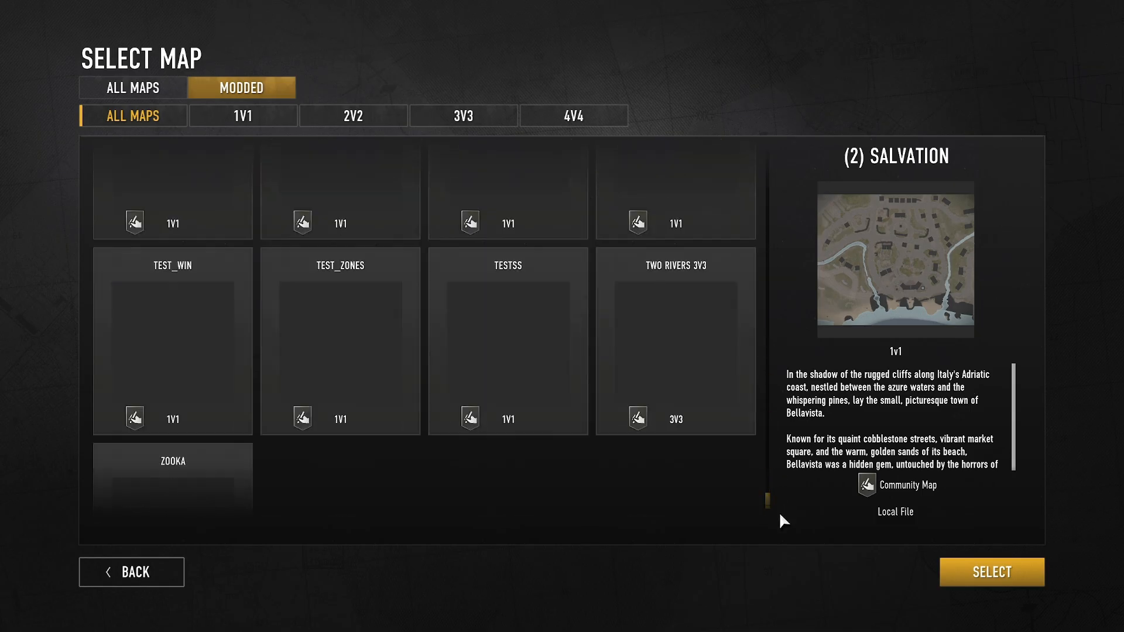
pyautogui.scroll(3, 665, 486)
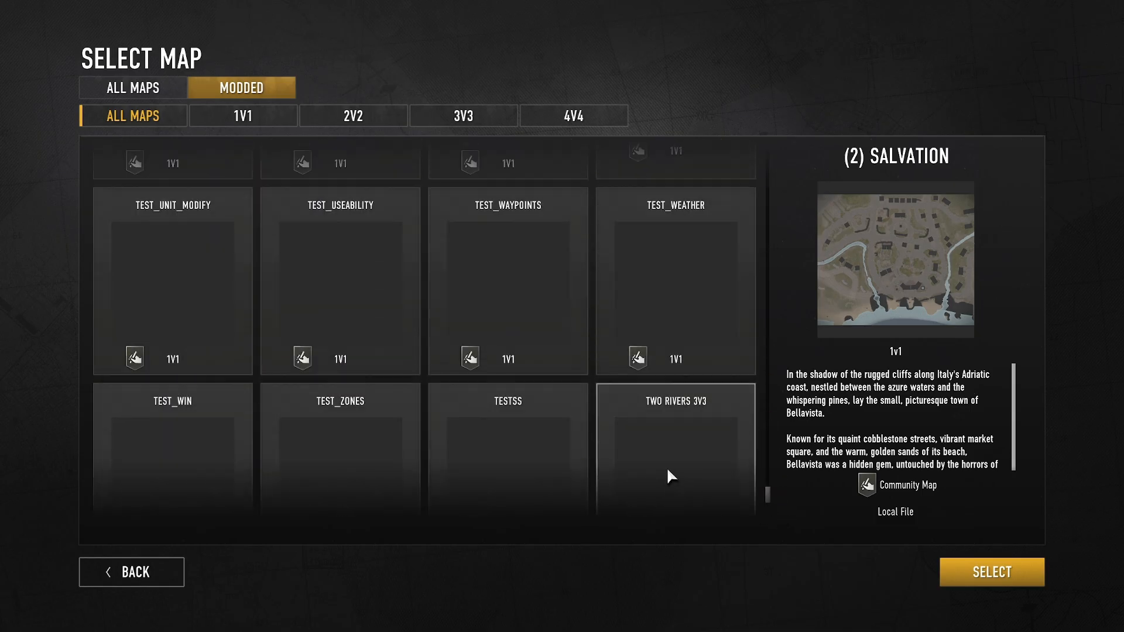
pyautogui.scroll(2, 670, 468)
pyautogui.scroll(3, 353, 322)
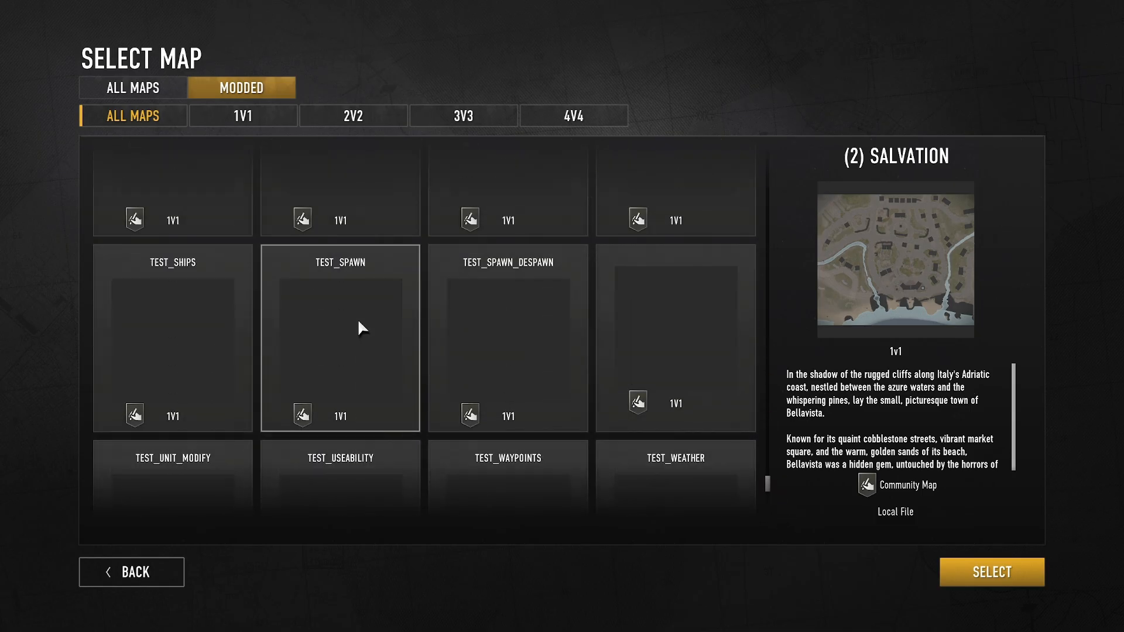
pyautogui.scroll(2, 378, 345)
pyautogui.scroll(3, 380, 346)
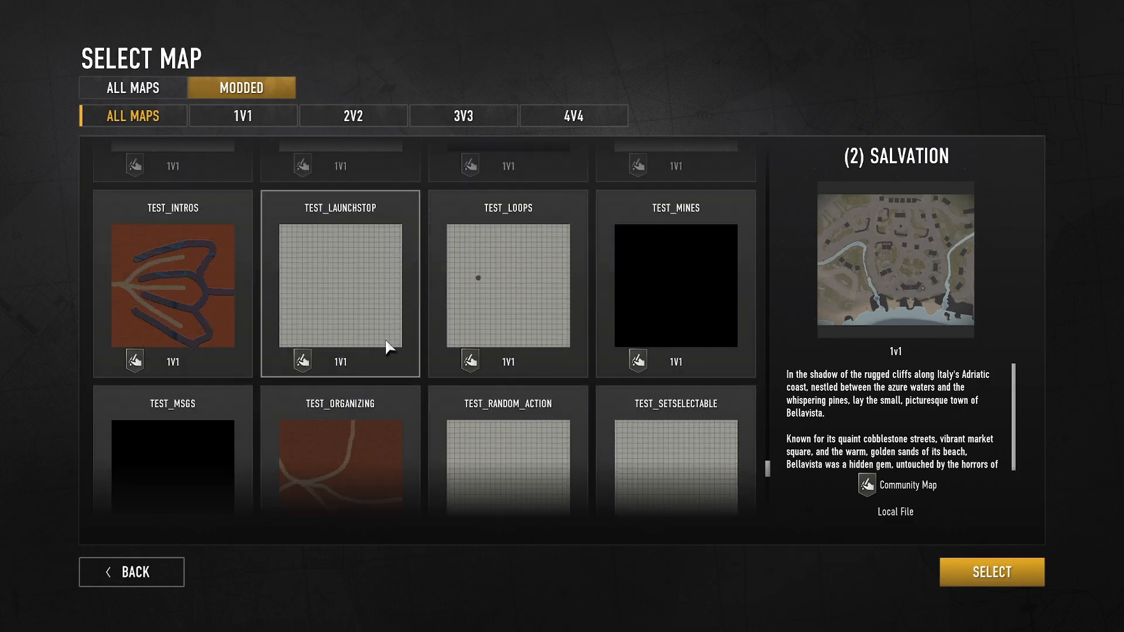
pyautogui.scroll(3, 388, 341)
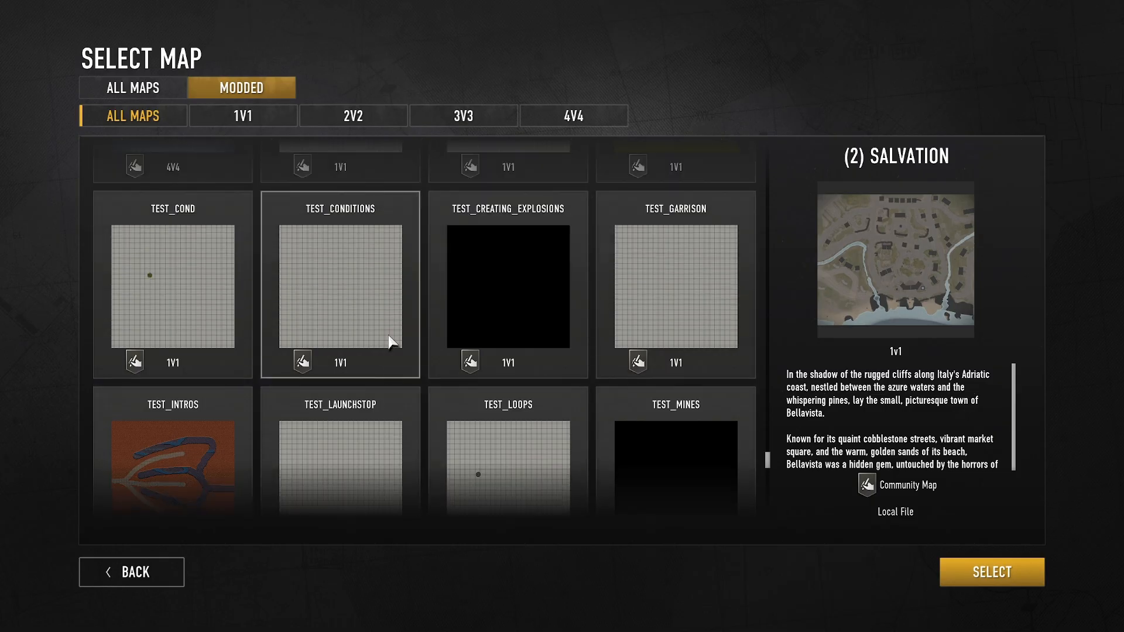
pyautogui.click(483, 285)
pyautogui.click(992, 577)
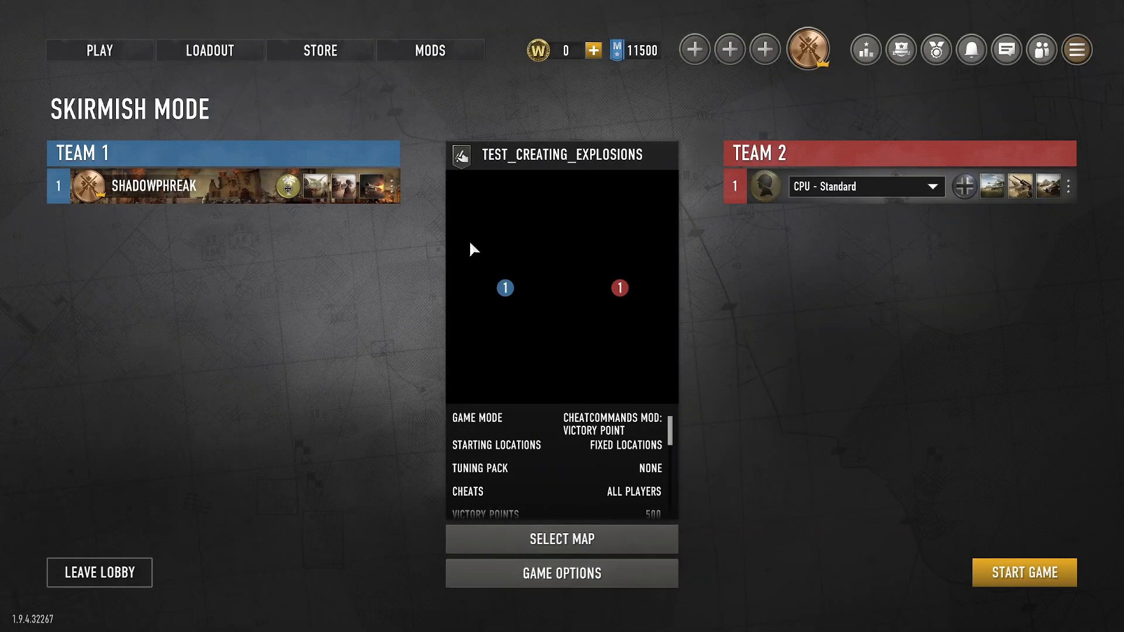
# - Set the CPU opponent's faction to US Forces
pyautogui.click(963, 185)
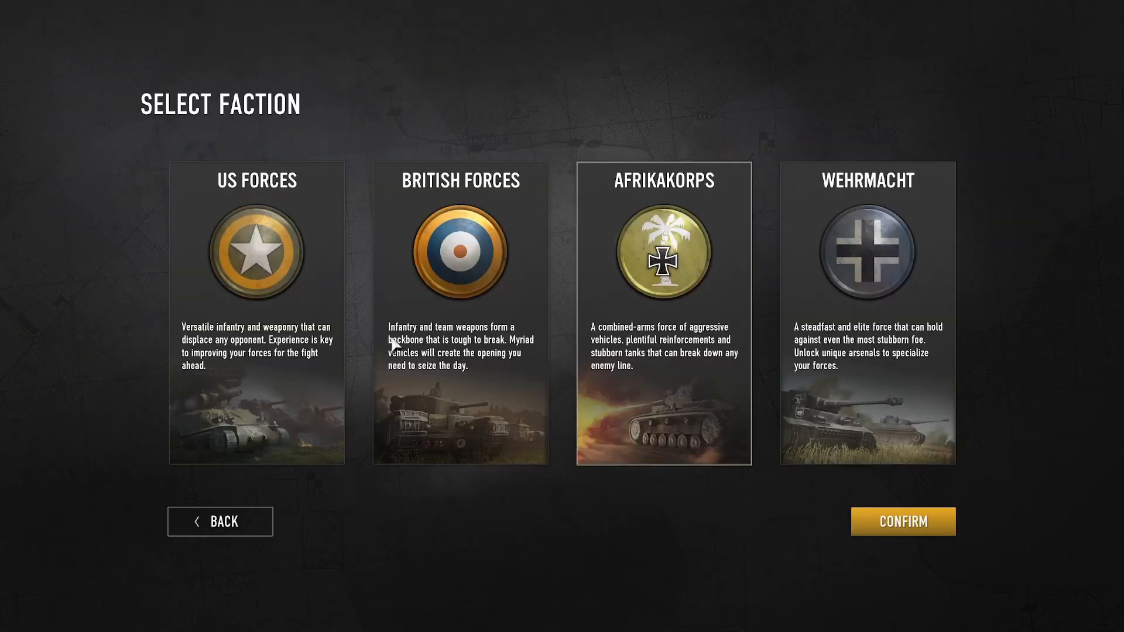
pyautogui.click(903, 522)
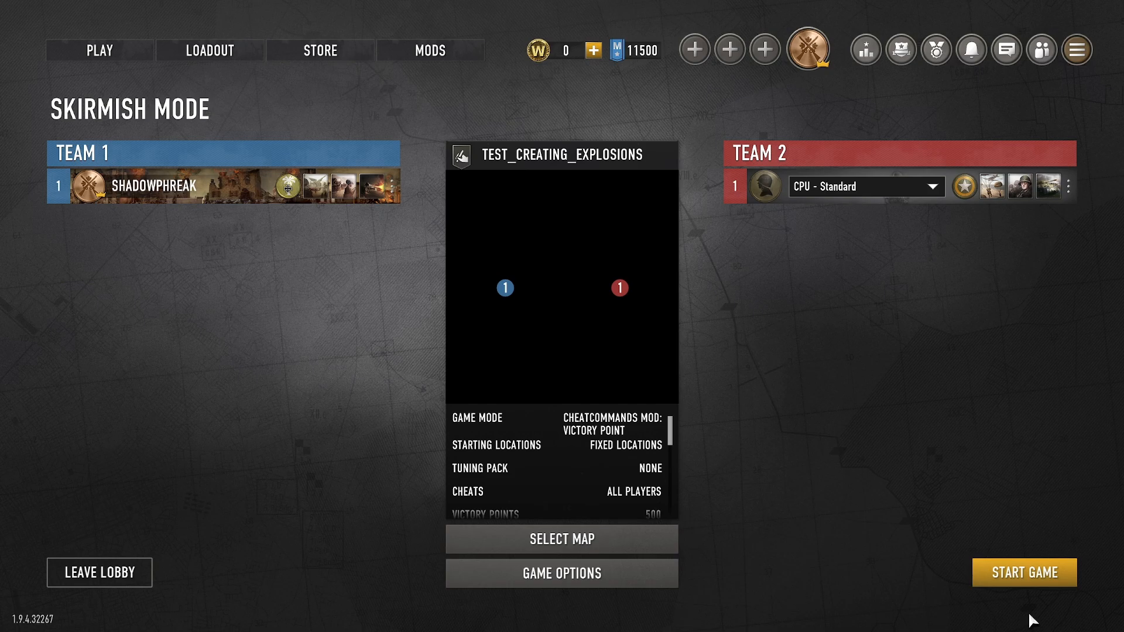
pyautogui.click(1000, 572)
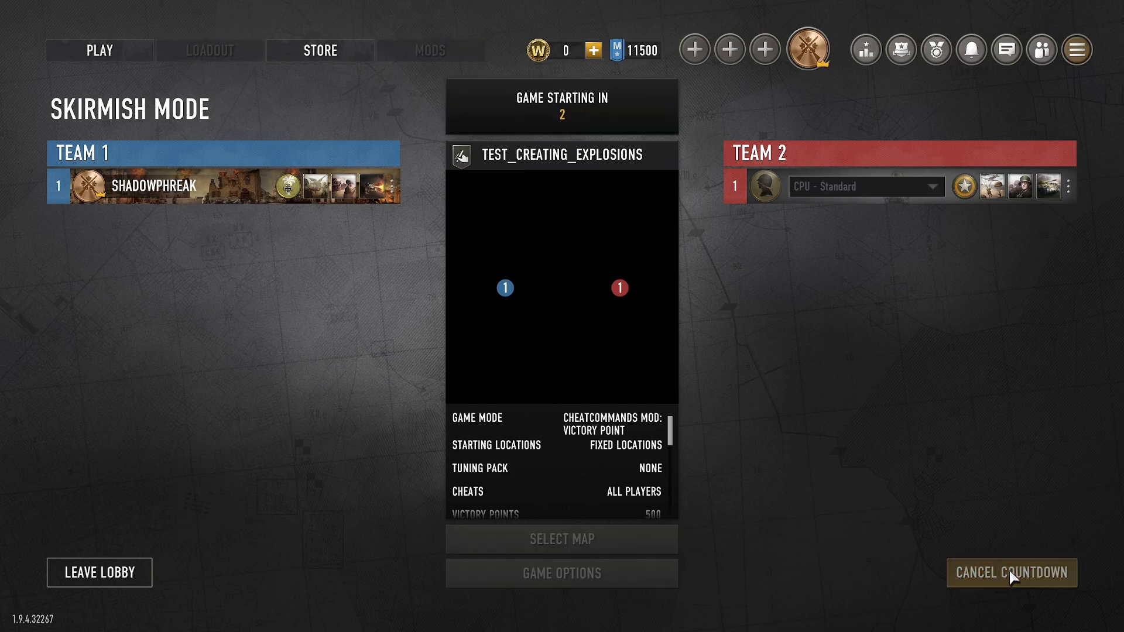
pyautogui.click(1011, 573)
# - Set the game mode to CheatCommands Mod: Annihilation Workshop and start the skirmish match
pyautogui.click(595, 572)
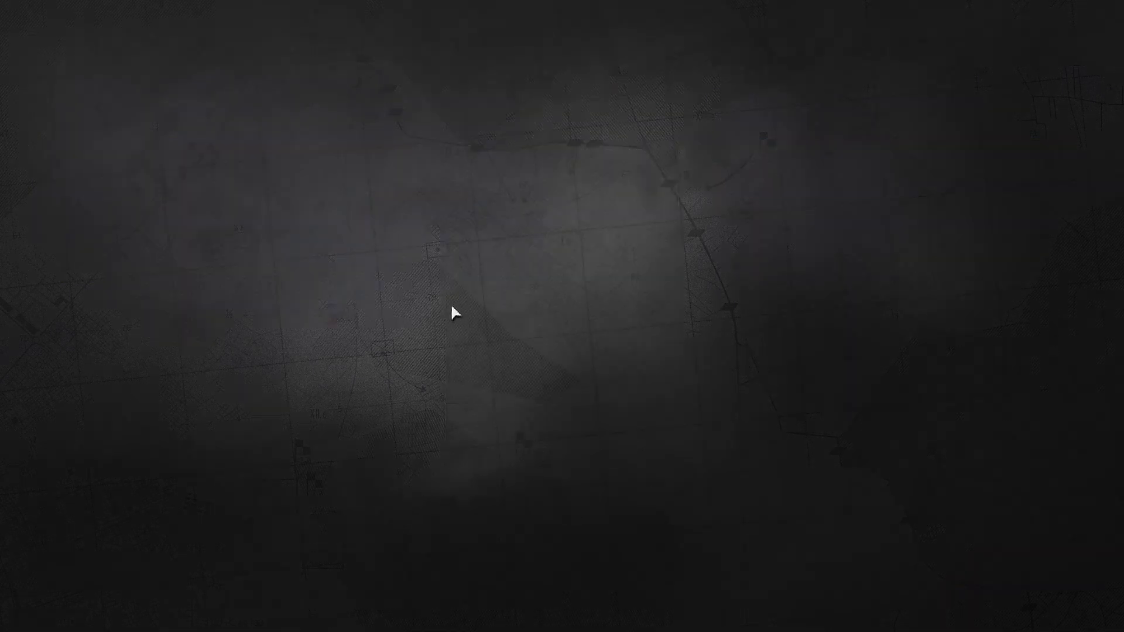
pyautogui.click(536, 200)
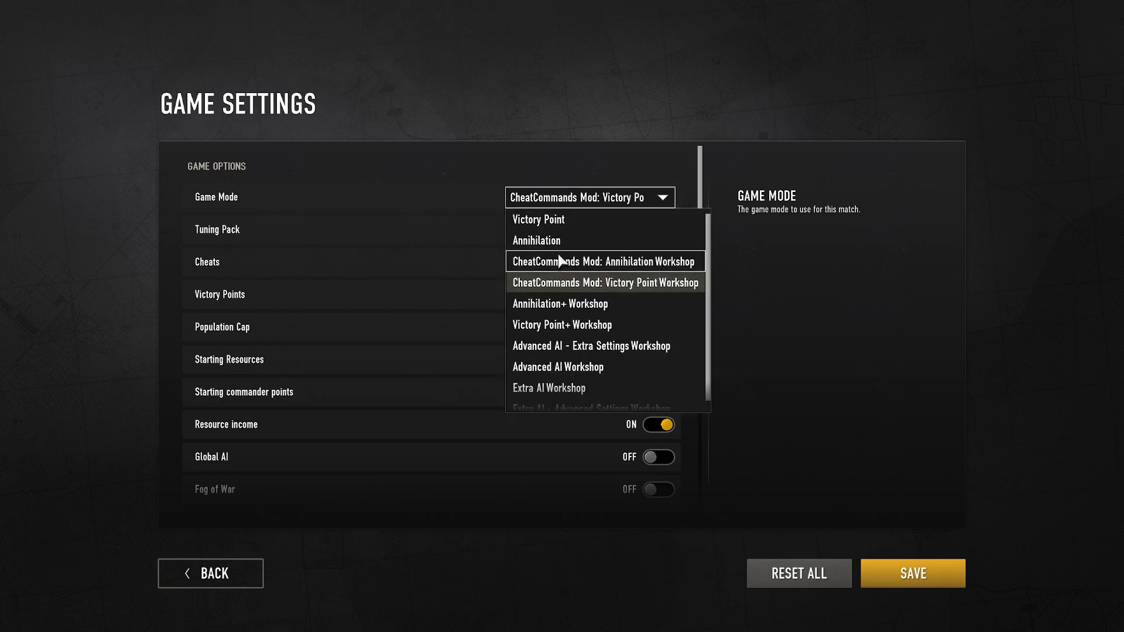
pyautogui.click(560, 261)
pyautogui.click(913, 574)
pyautogui.click(1011, 572)
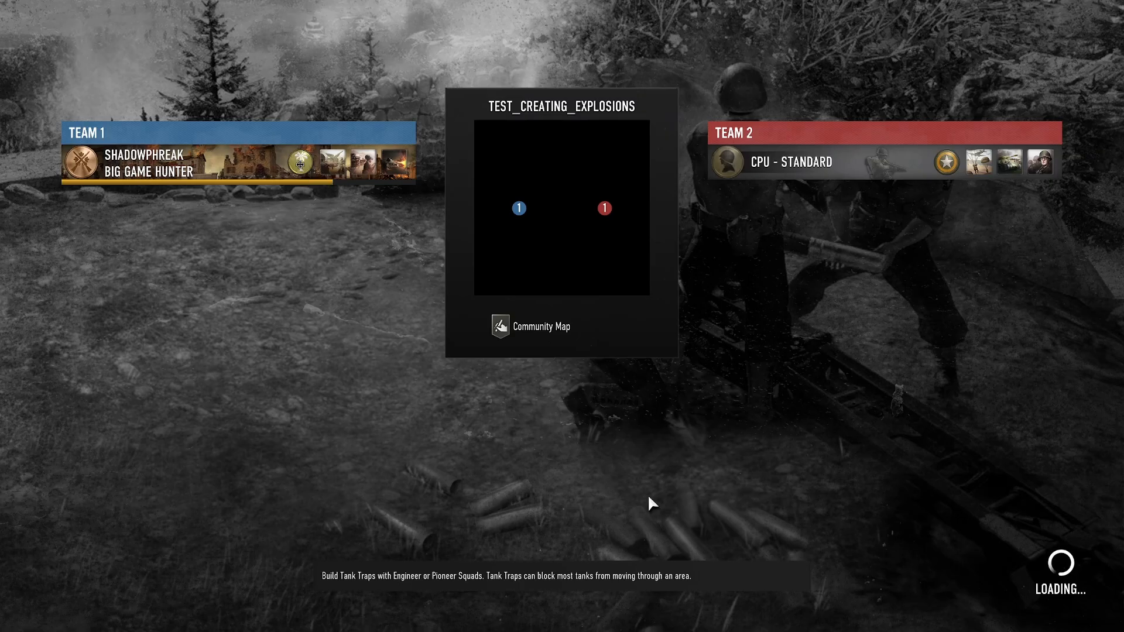
pyautogui.click(617, 553)
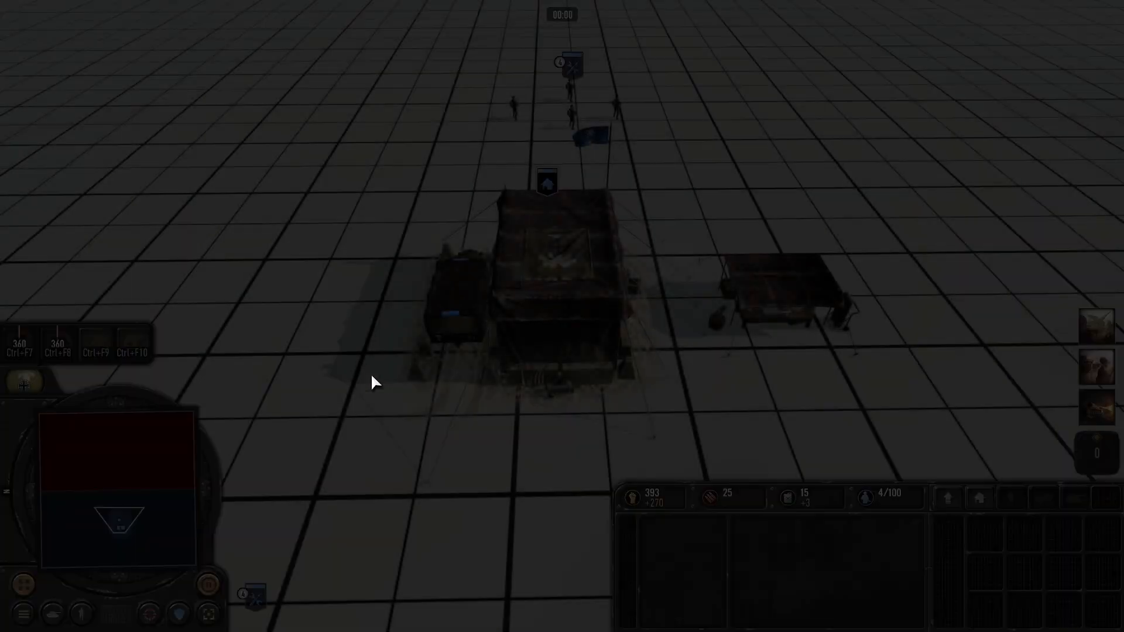
# - Send the Panzerpioneer Squad near the base to the grass marker beside the support wall
pyautogui.scroll(-3, 337, 409)
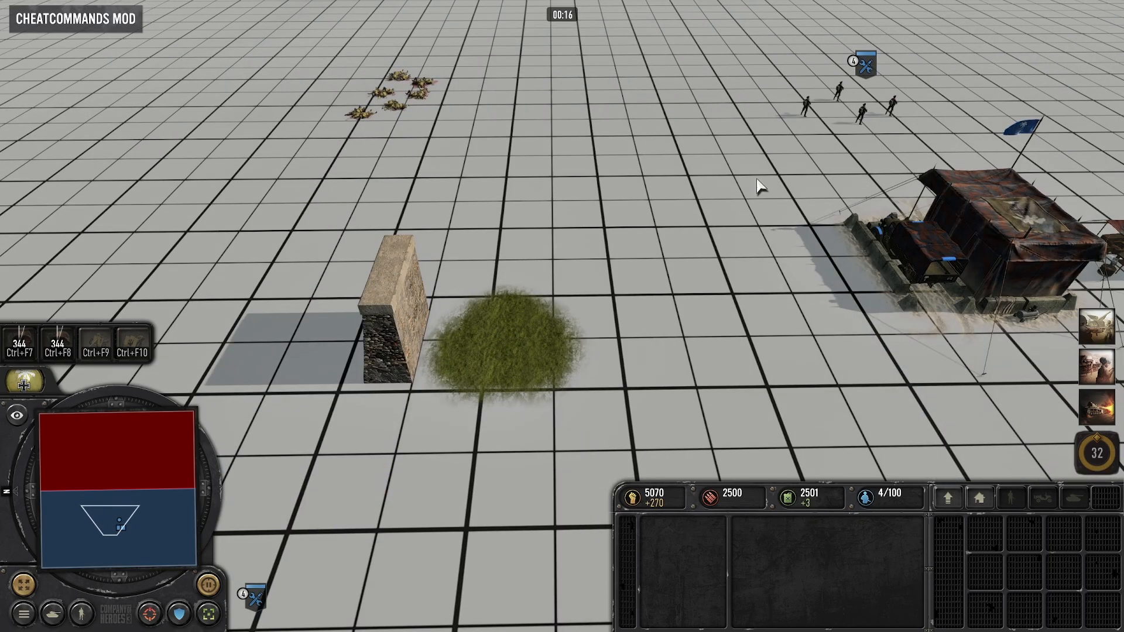
pyautogui.moveTo(870, 100); pyautogui.dragTo(873, 100)
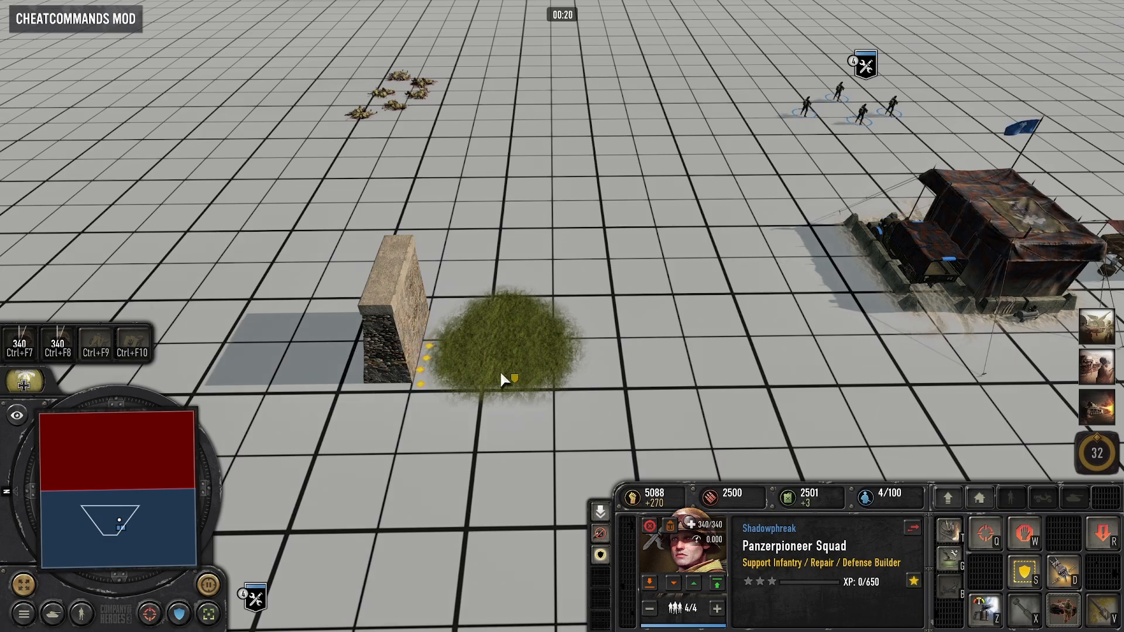
pyautogui.rightClick(523, 348)
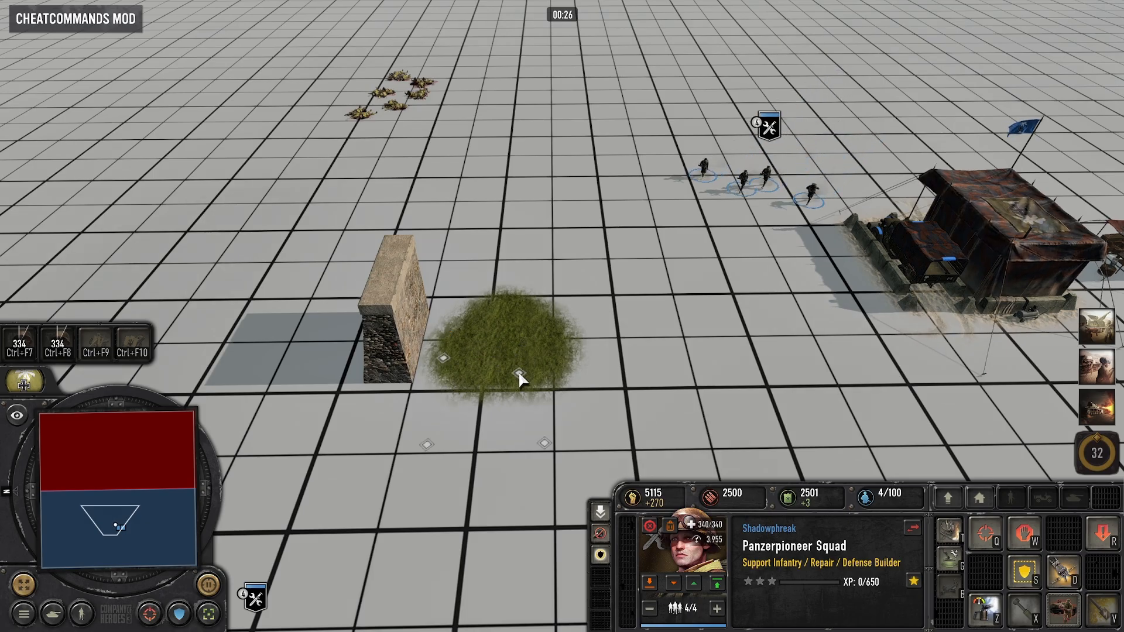
pyautogui.rightClick(519, 375)
pyautogui.rightClick(626, 386)
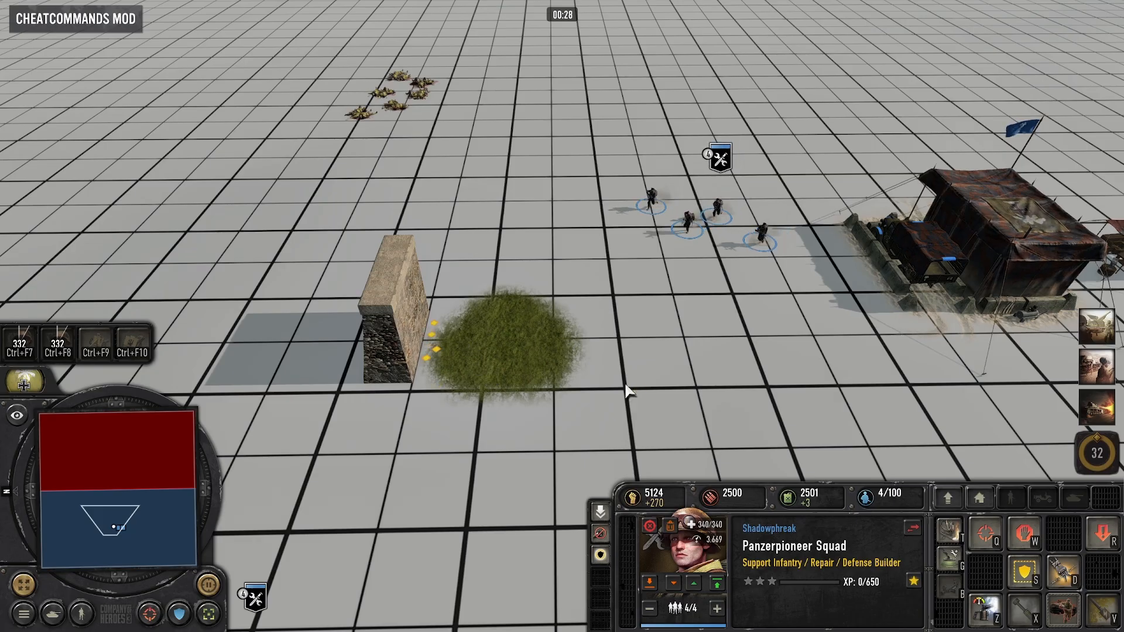